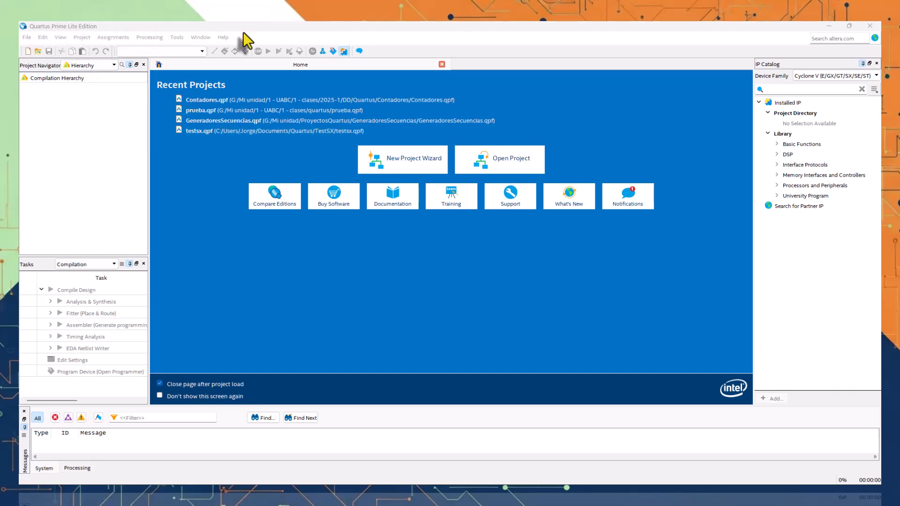
Step: Check the installed software version in the About information and close it
left_click(222, 40)
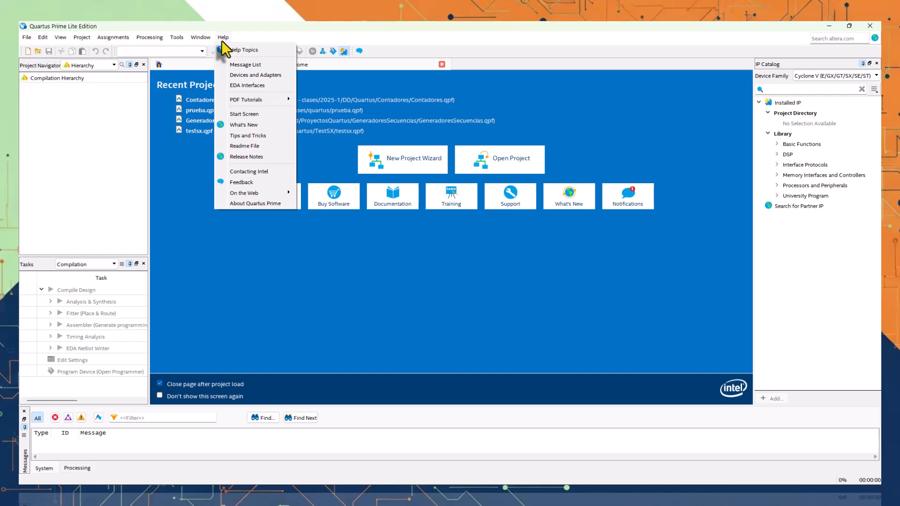
left_click(265, 204)
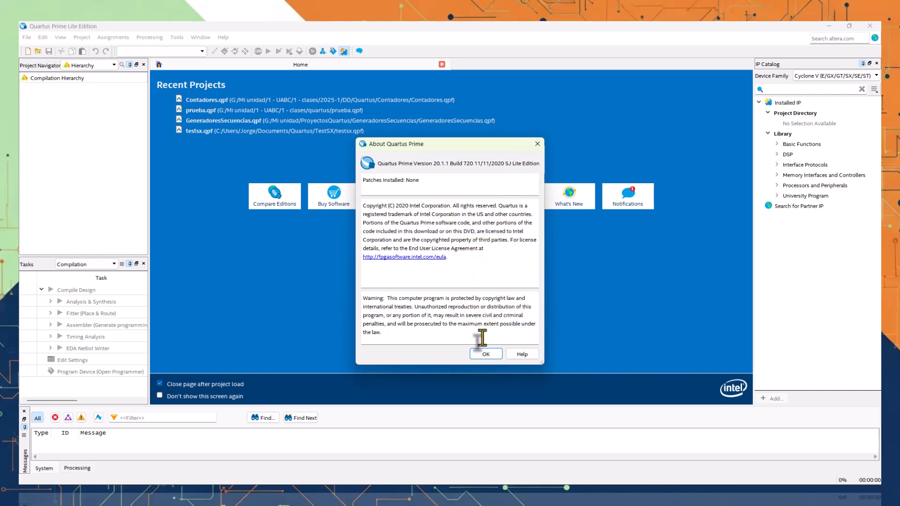
left_click(486, 354)
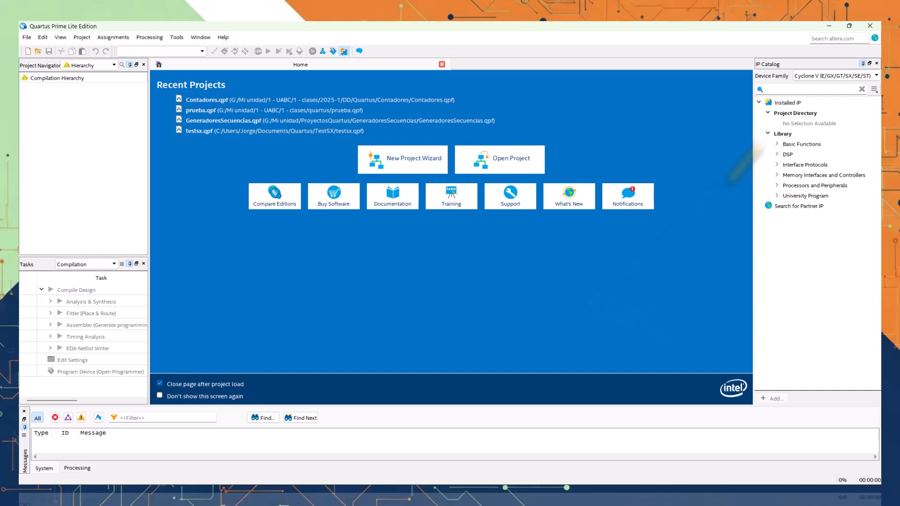
Step: Hide the IP Catalog, show it again, and hide it once more to widen the workspace
left_click(878, 64)
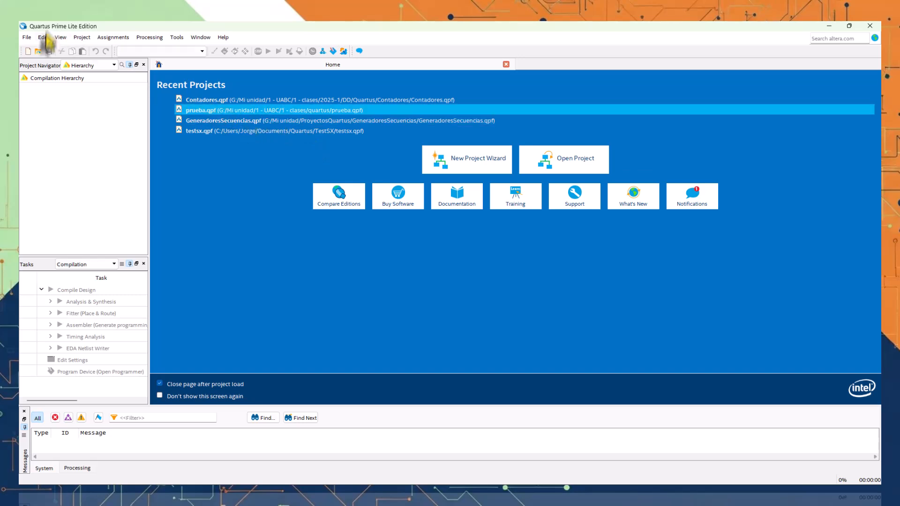
left_click(60, 37)
mouse_move(75, 52)
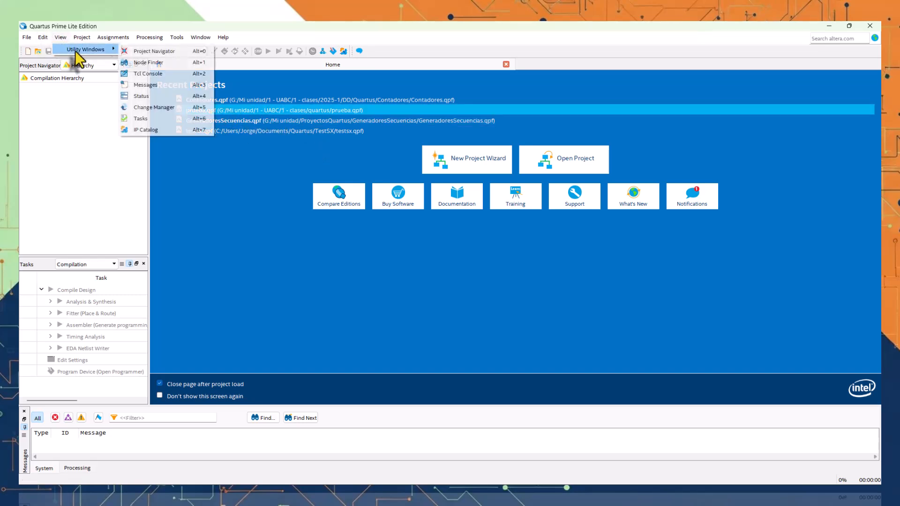
left_click(150, 130)
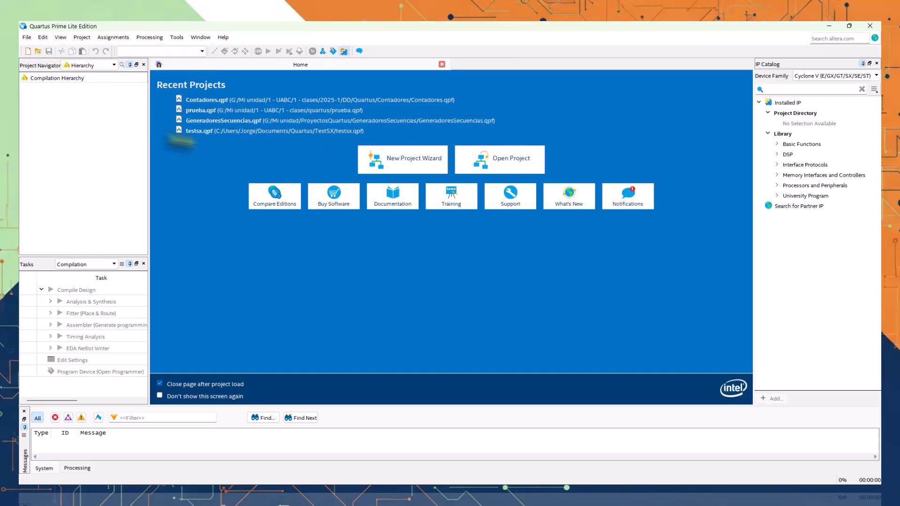
left_click(878, 64)
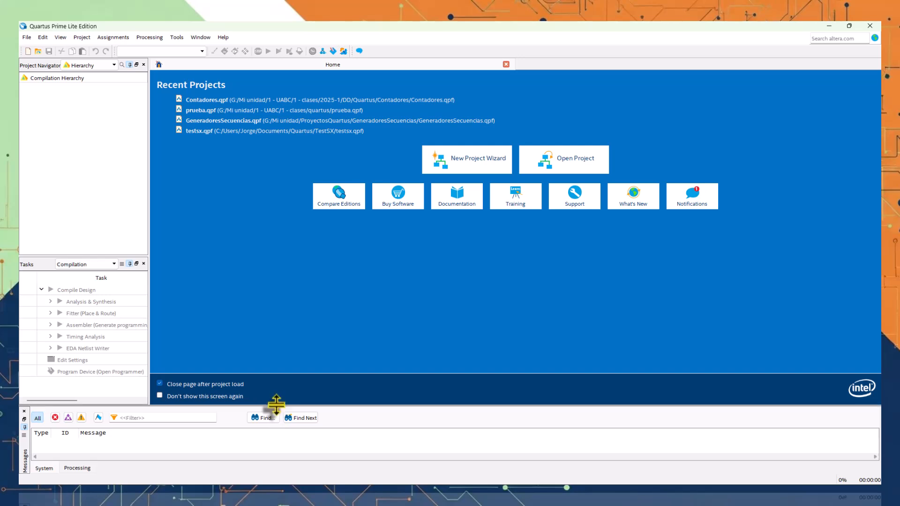
Step: Enlarge the Messages area, shrink it back to a few rows, and close the Home page
left_click_drag(276, 404, 266, 356)
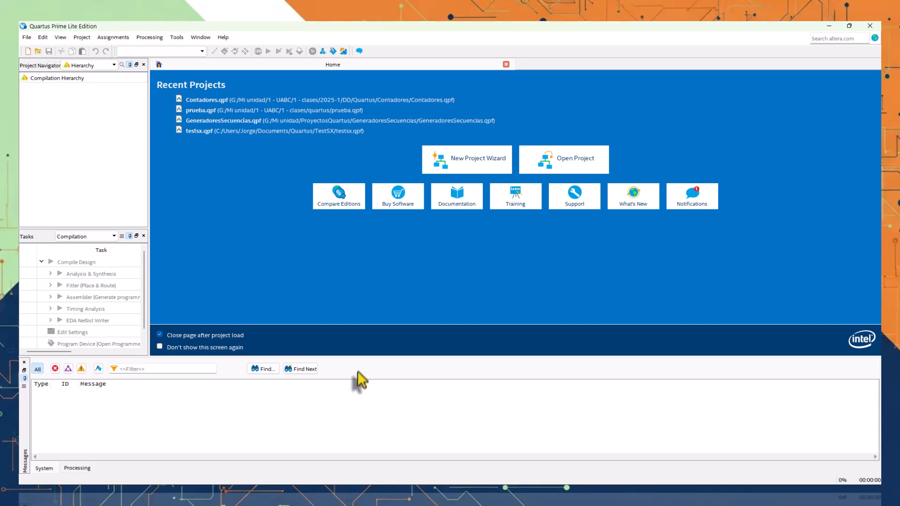
left_click_drag(371, 355, 367, 401)
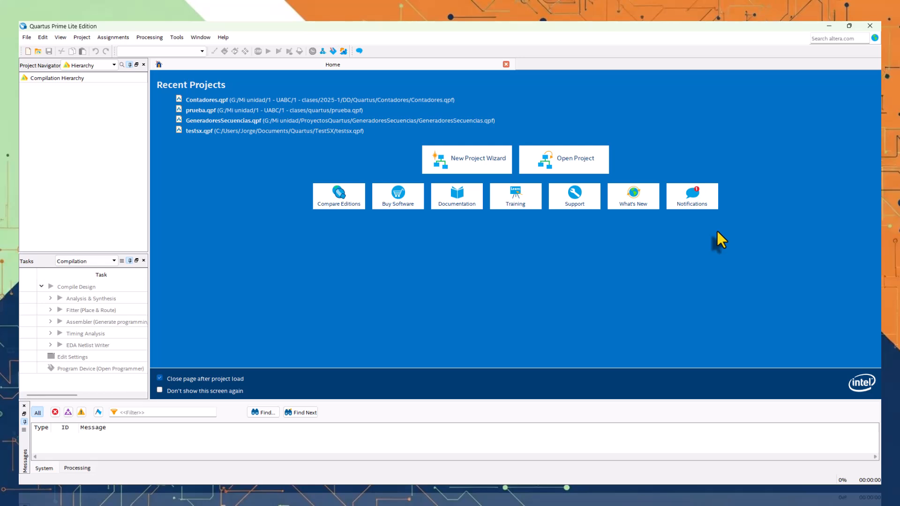
left_click(506, 64)
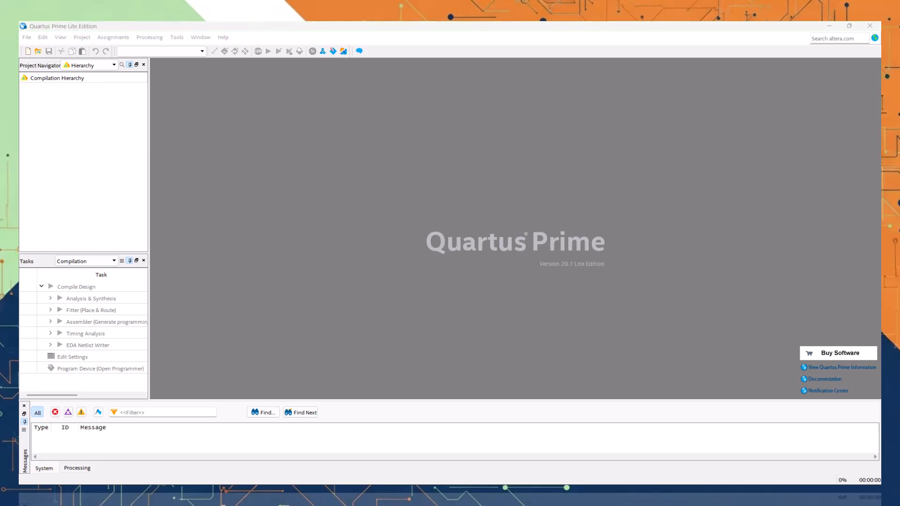
Step: Switch to File Explorer, browse the installation folders down to C:\intelFPGA_lite\20.1\quartus, and close the window
left_click_drag(881, 89, 396, 68)
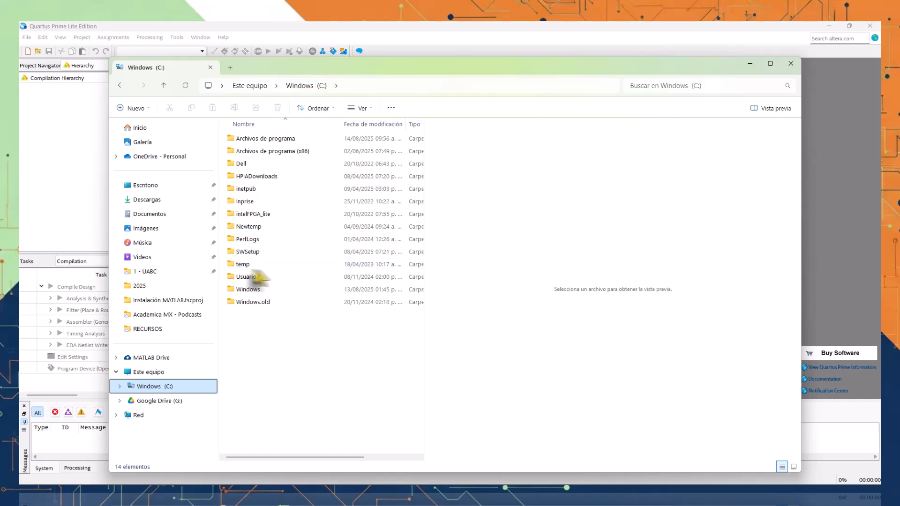
left_click(250, 215)
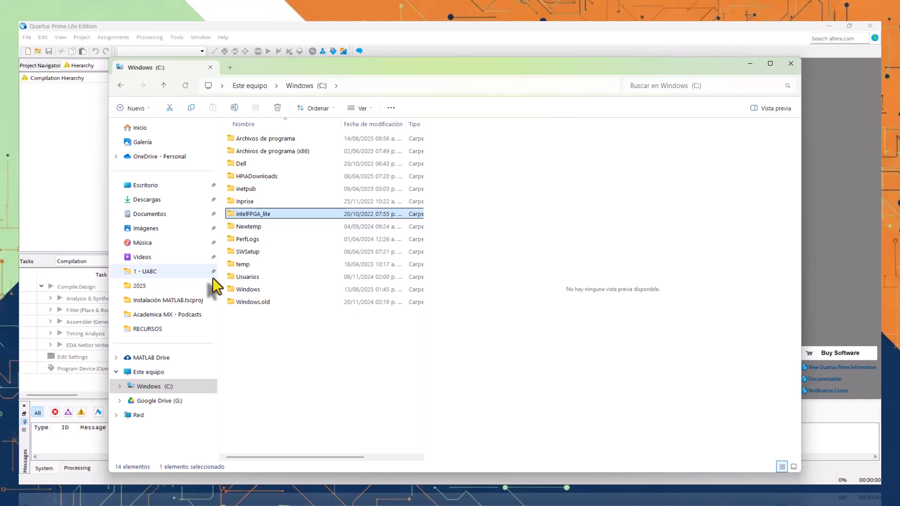
key("Return")
left_click(416, 85)
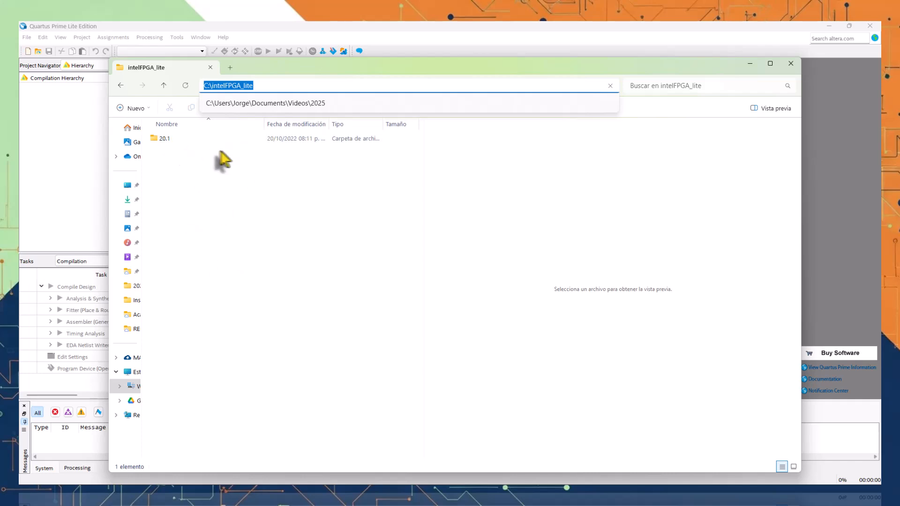
double_click(169, 139)
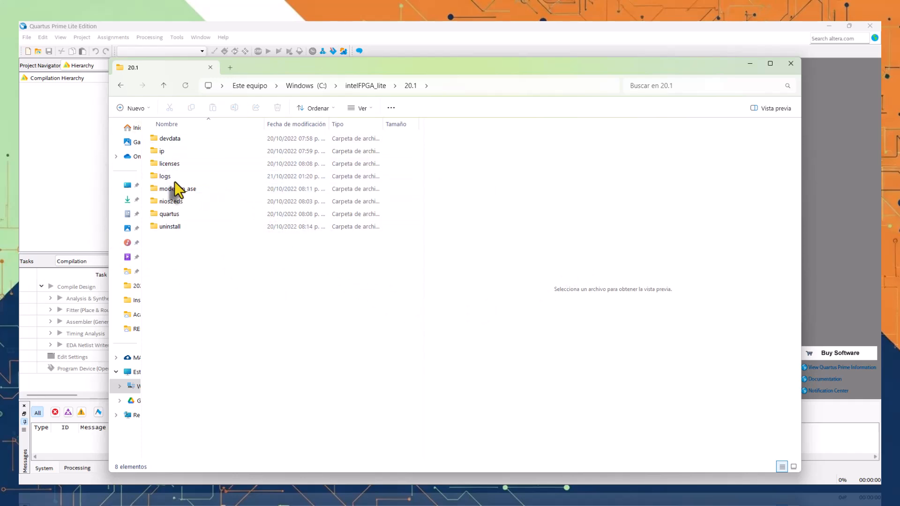
left_click(170, 215)
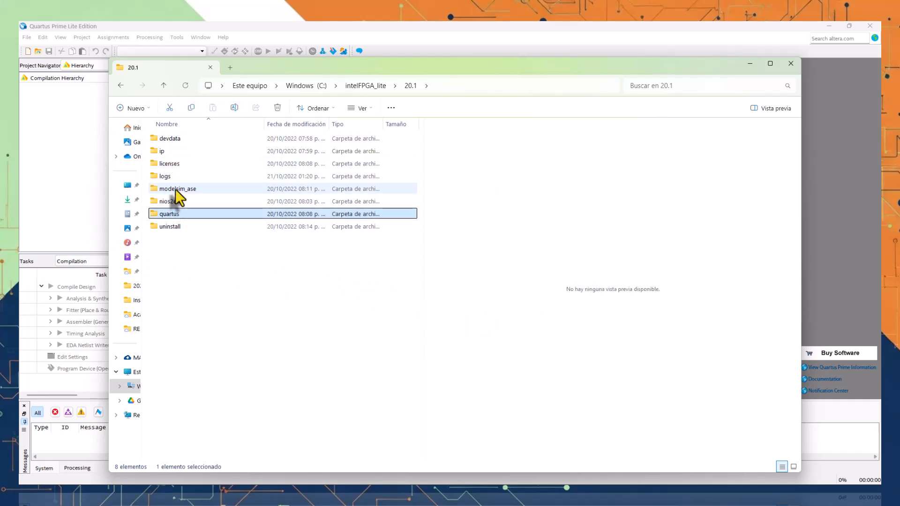
left_click(177, 189)
double_click(177, 215)
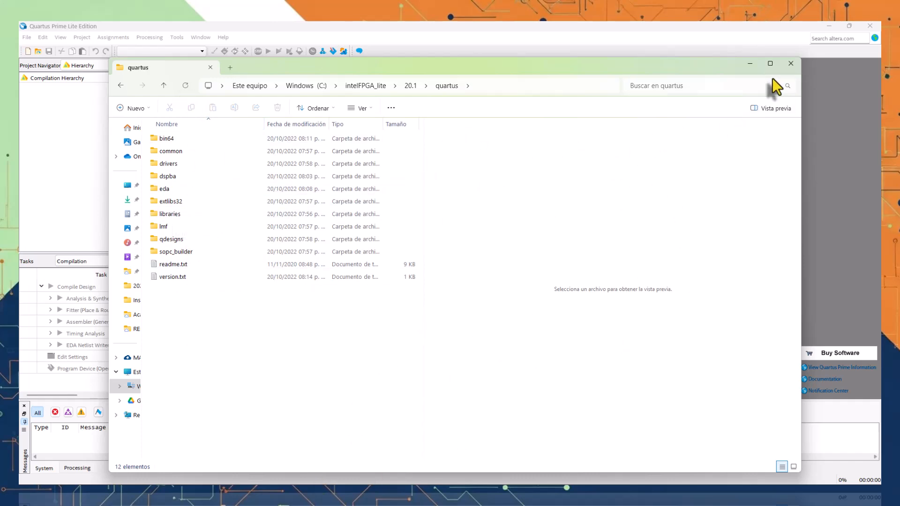
left_click(790, 65)
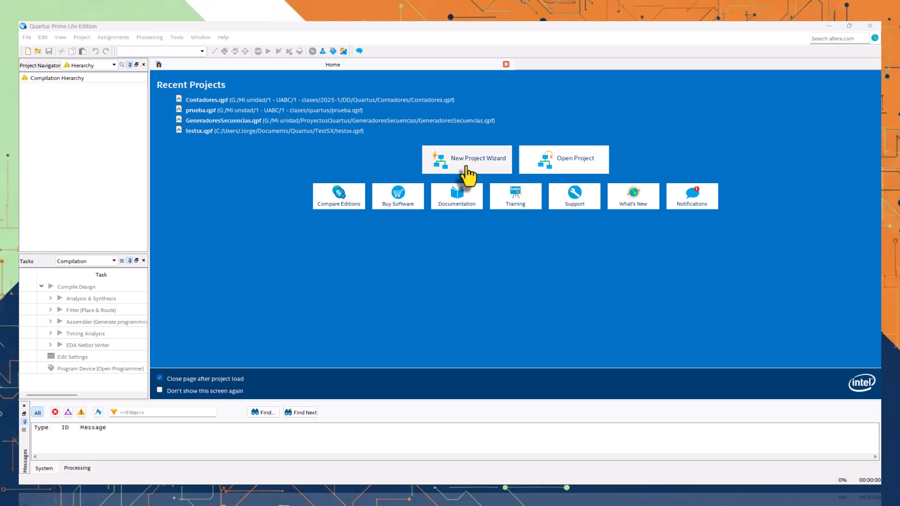
Step: Start the New Project Wizard and advance past its introduction to the directory, name and top-level entity page
left_click(27, 37)
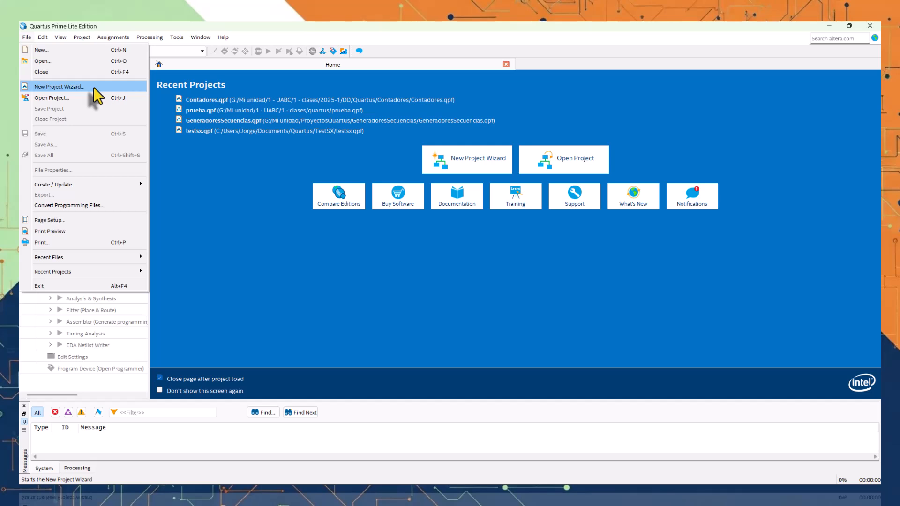
left_click(410, 161)
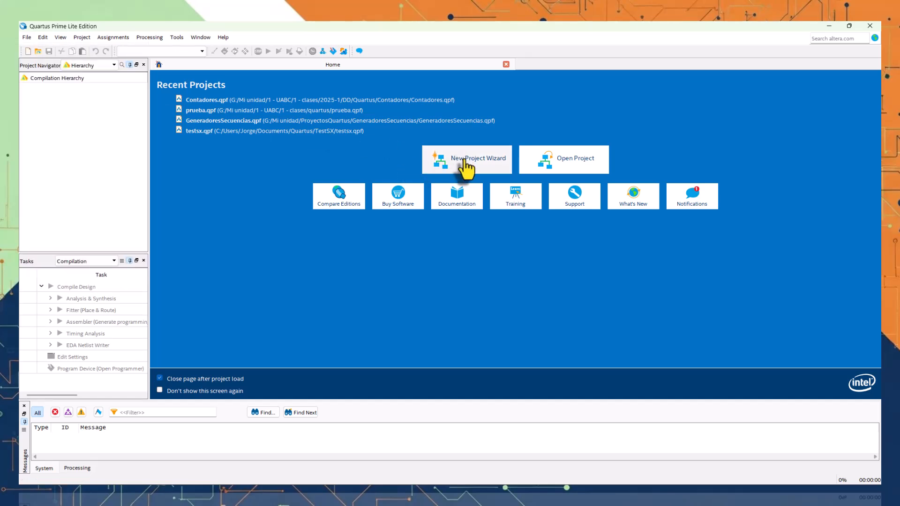
left_click(466, 160)
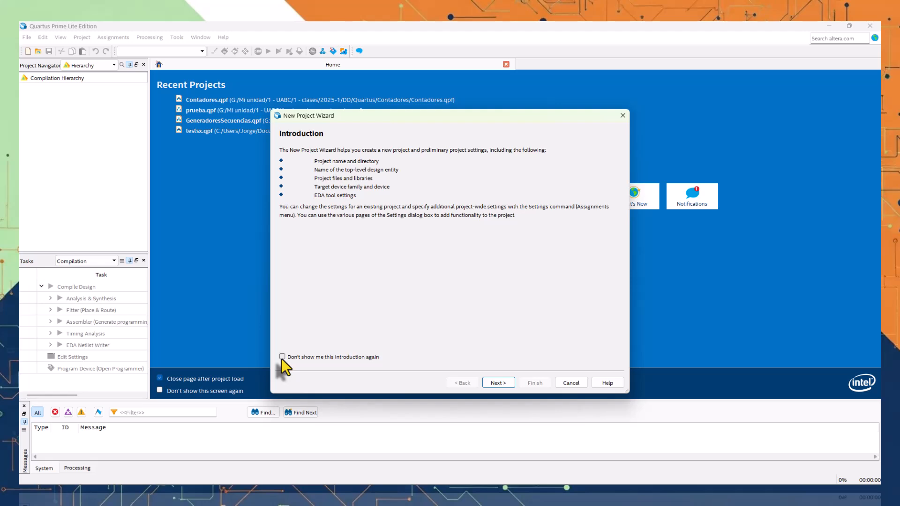
left_click(498, 383)
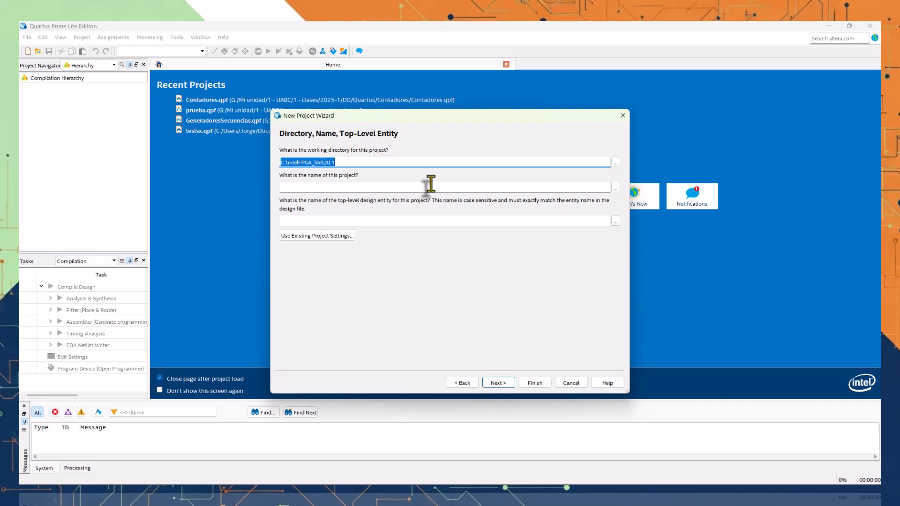
left_click(386, 164)
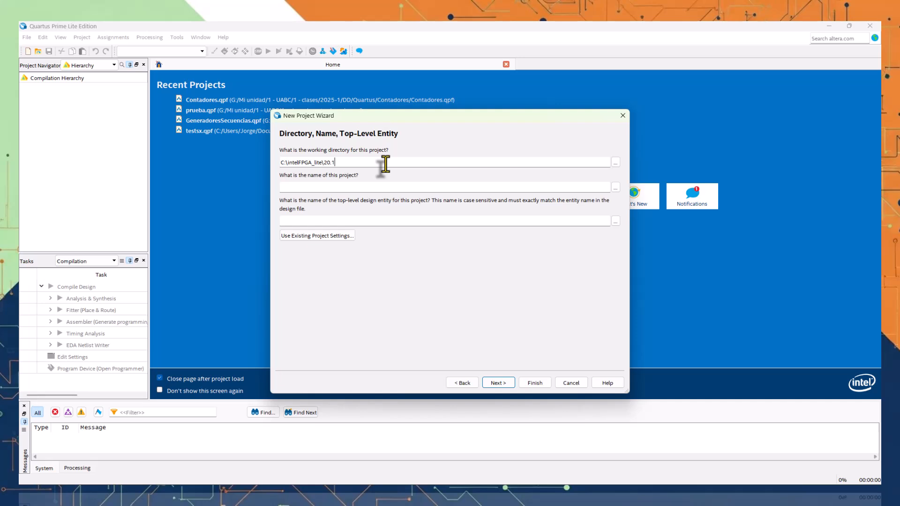
left_click(353, 187)
left_click(357, 221)
left_click(357, 223)
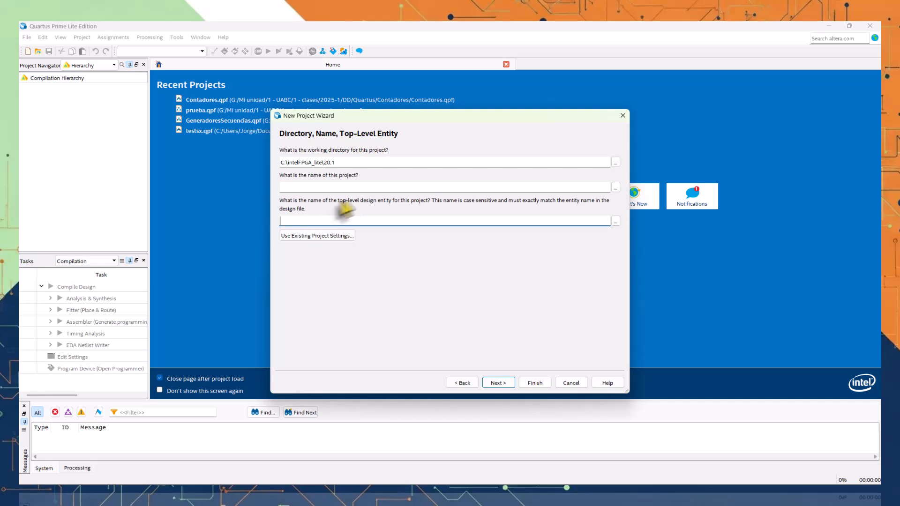
left_click(384, 164)
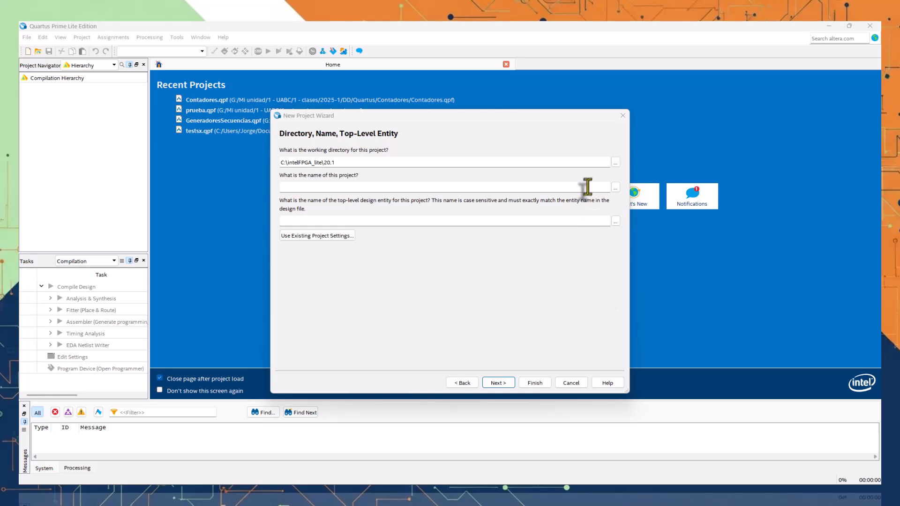
Step: Browse for the project's working directory and create a folder named Quartus inside Documents
left_click(616, 162)
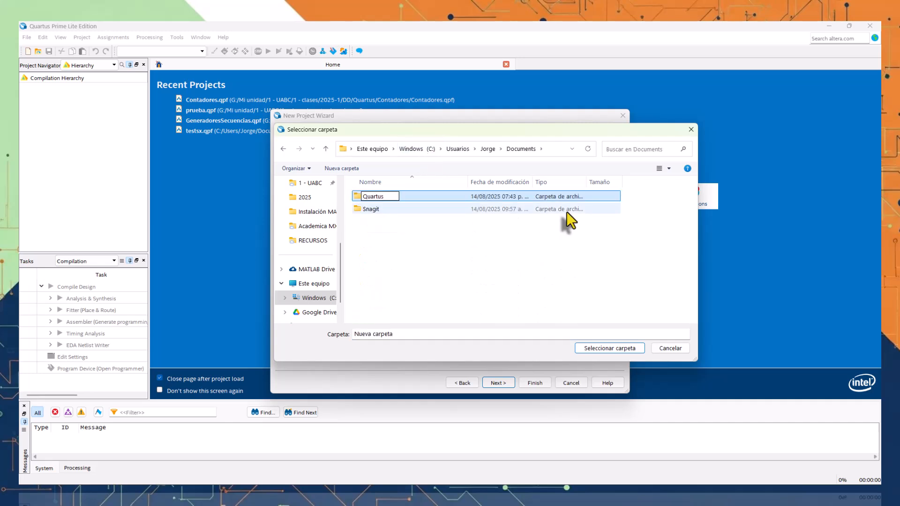
type("Quartus")
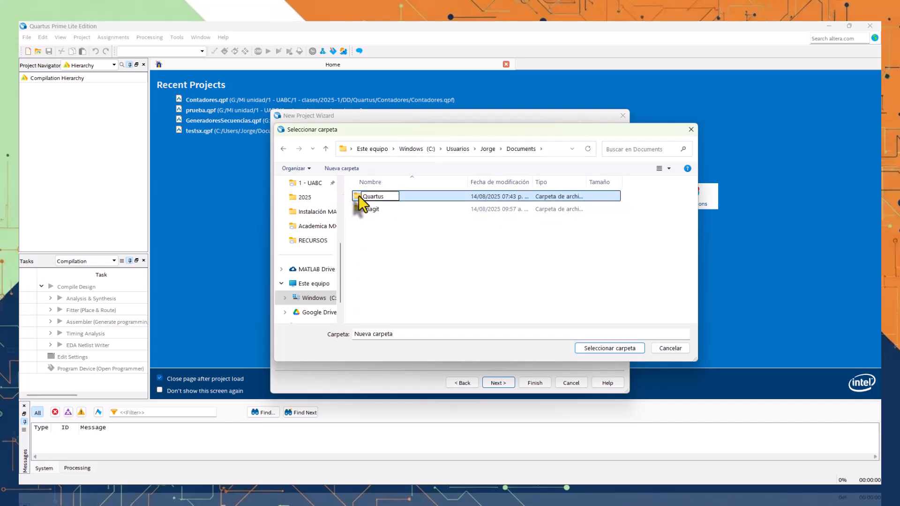
key("Return")
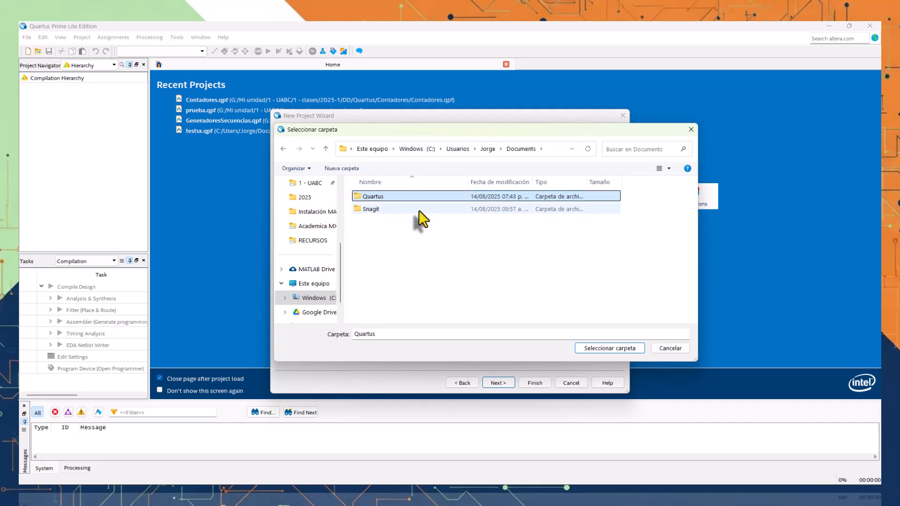
Step: Create a subfolder named Ejemplo1 inside the Quartus folder
double_click(372, 197)
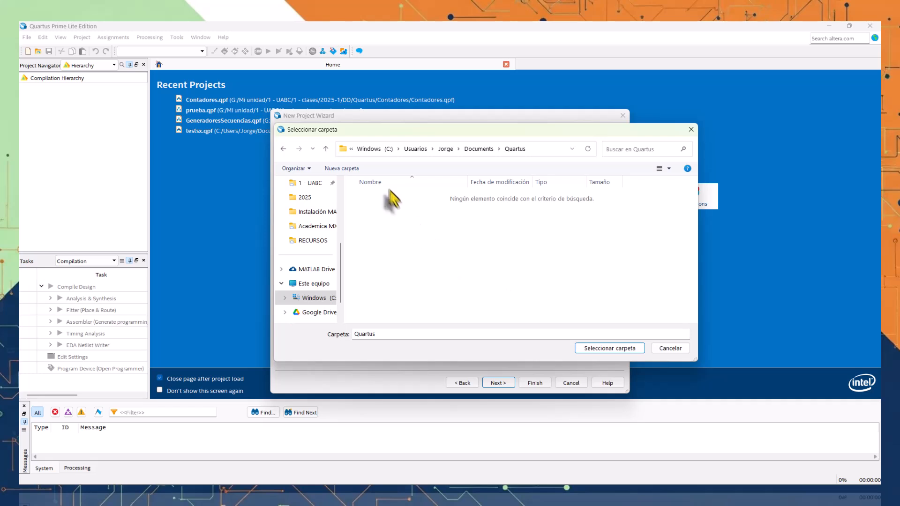
left_click(347, 168)
type("E")
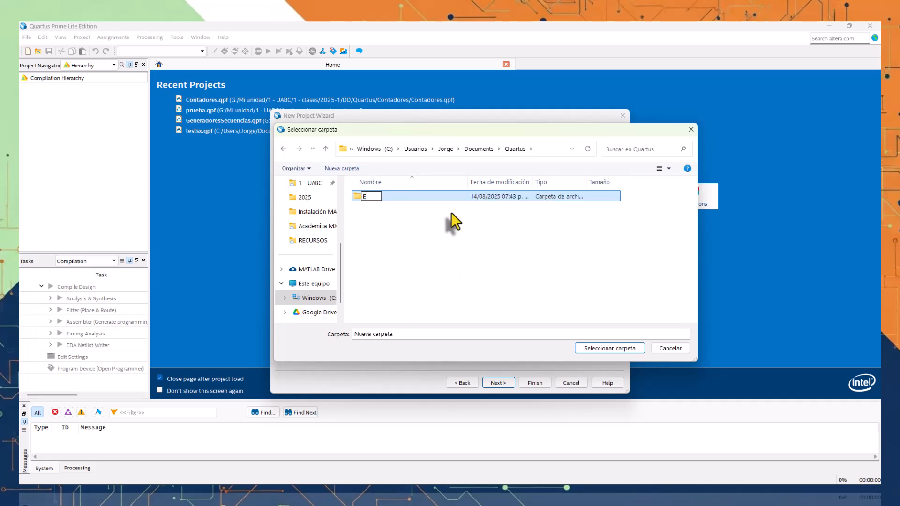
type("jemplo1")
key("Return")
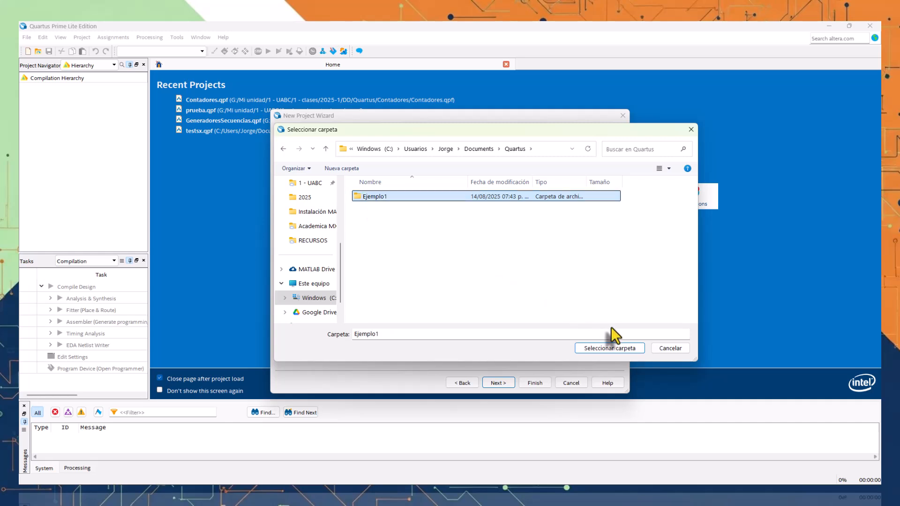
Step: Open the Ejemplo1 folder, check its full path, and choose it as the project's working directory
double_click(361, 196)
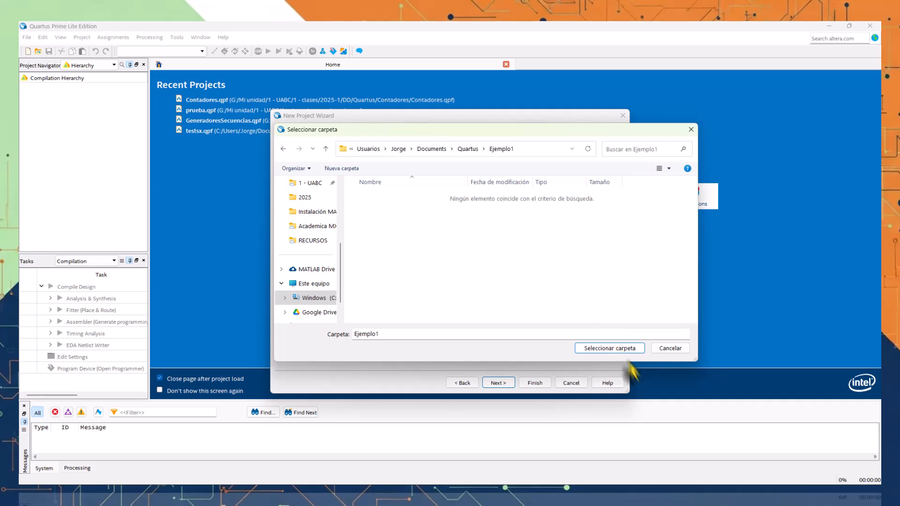
left_click(530, 150)
left_click(520, 151)
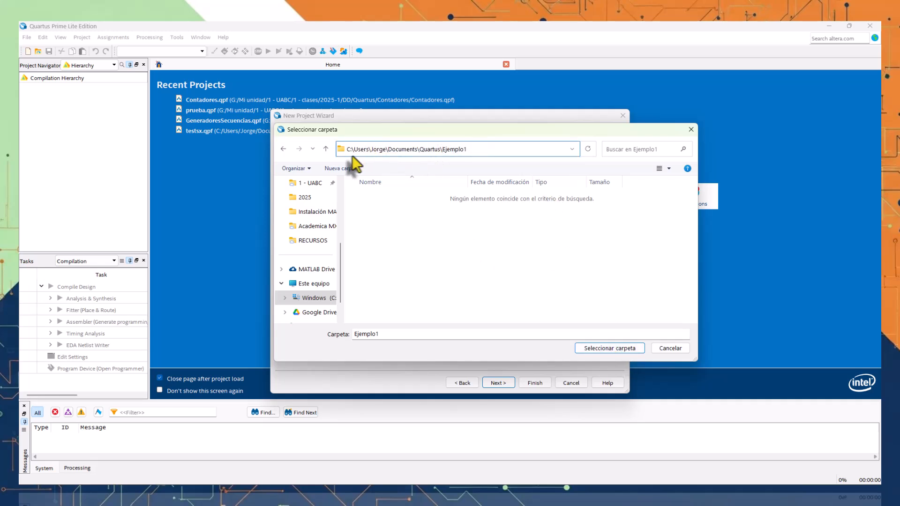
left_click_drag(347, 150, 488, 150)
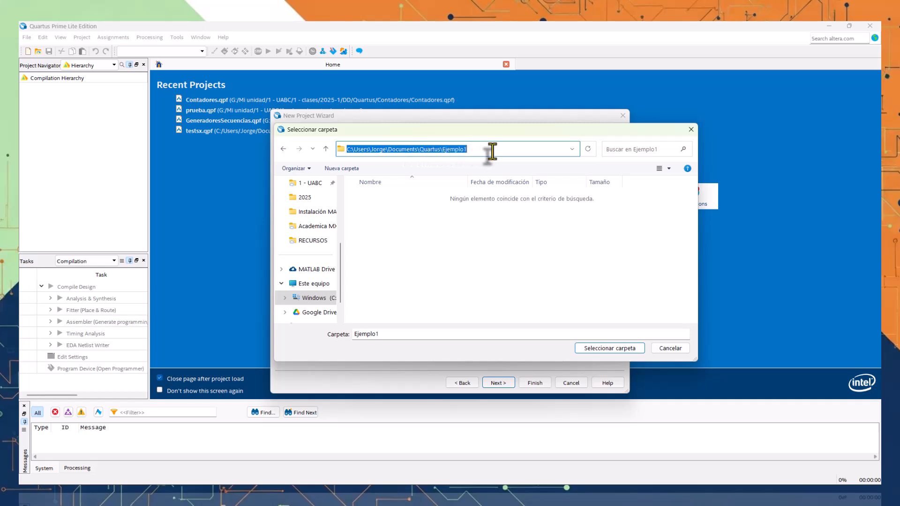
left_click(488, 151)
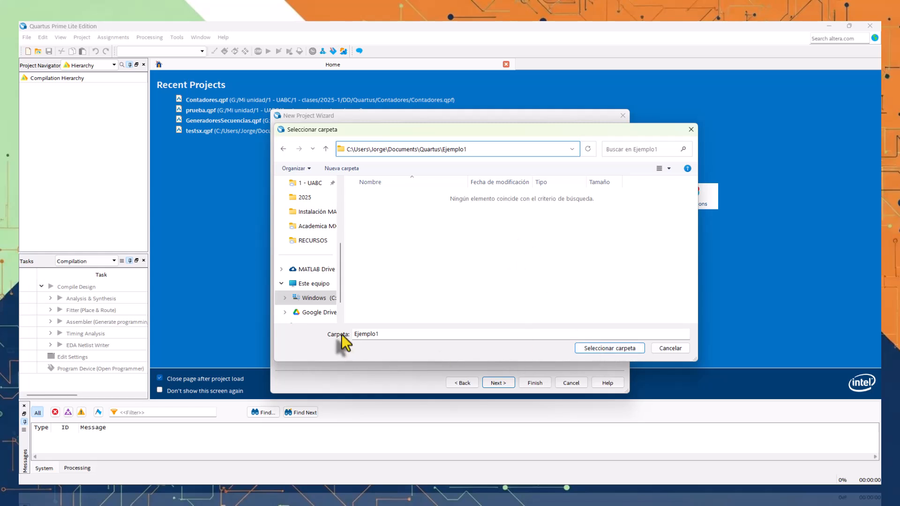
left_click(639, 349)
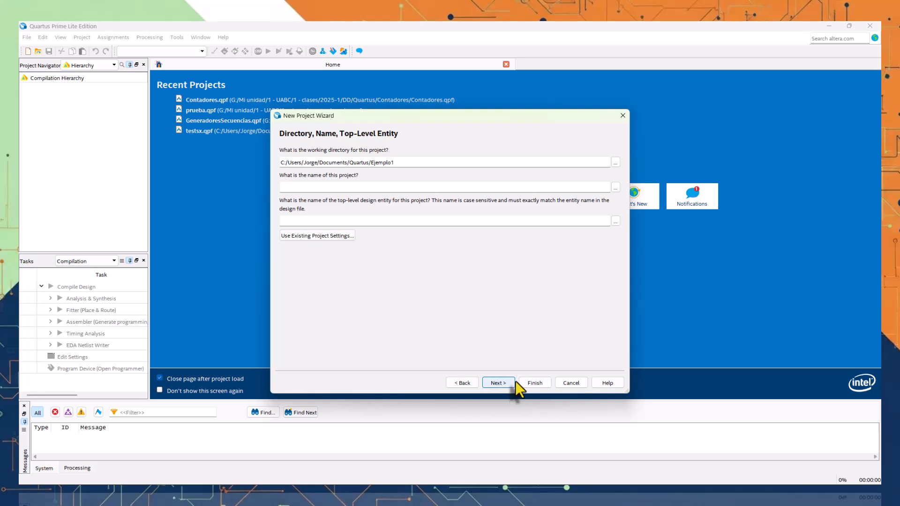
Step: Name the project Compuertas and keep the same name for its top-level design entity
left_click(390, 188)
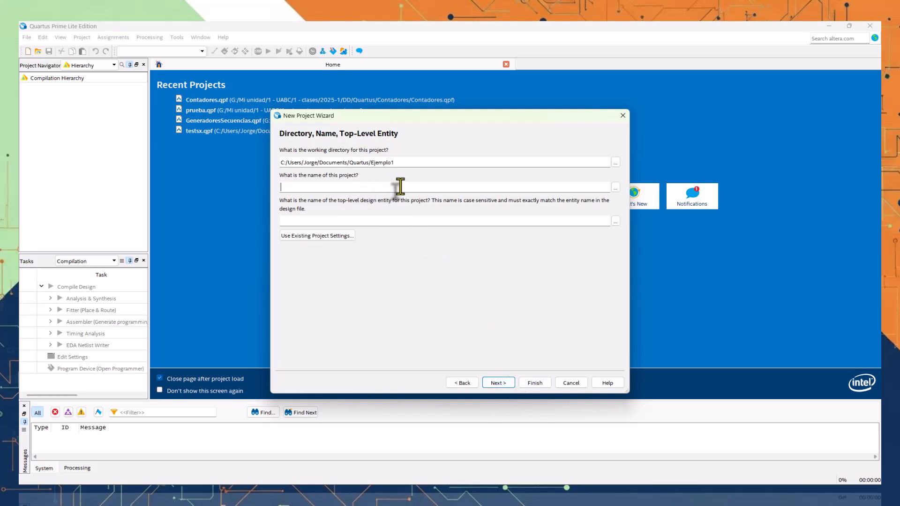
type("Compuertas")
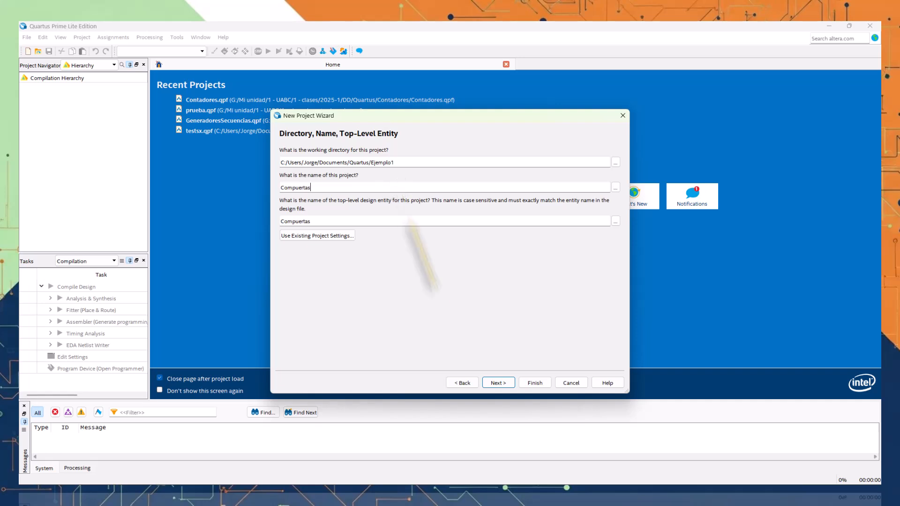
left_click(329, 222)
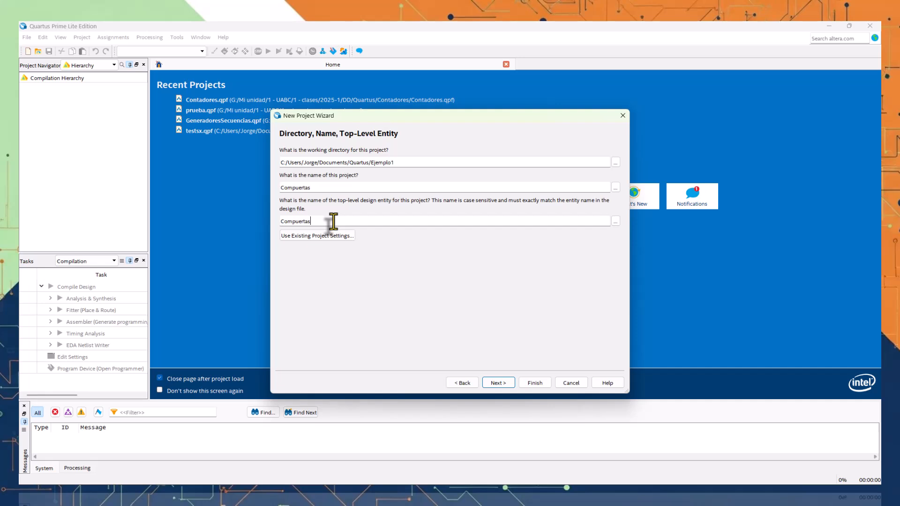
double_click(320, 221)
double_click(316, 187)
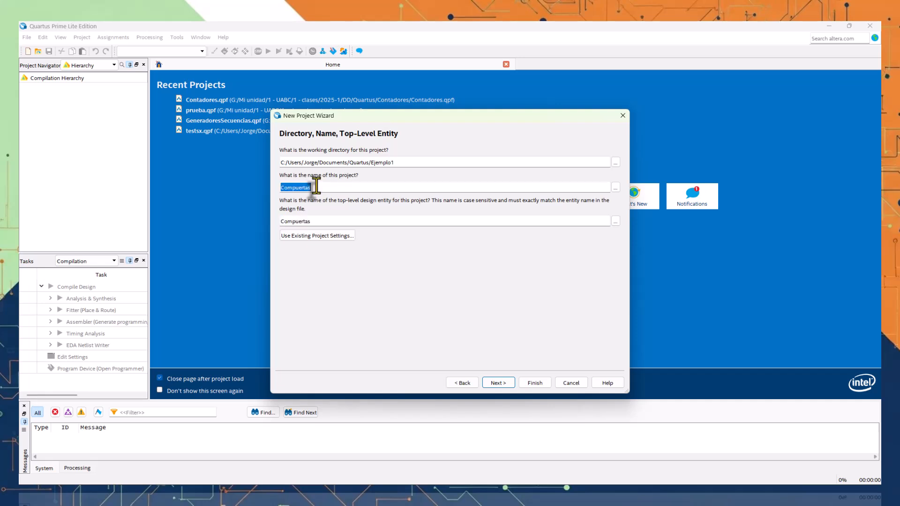
double_click(324, 221)
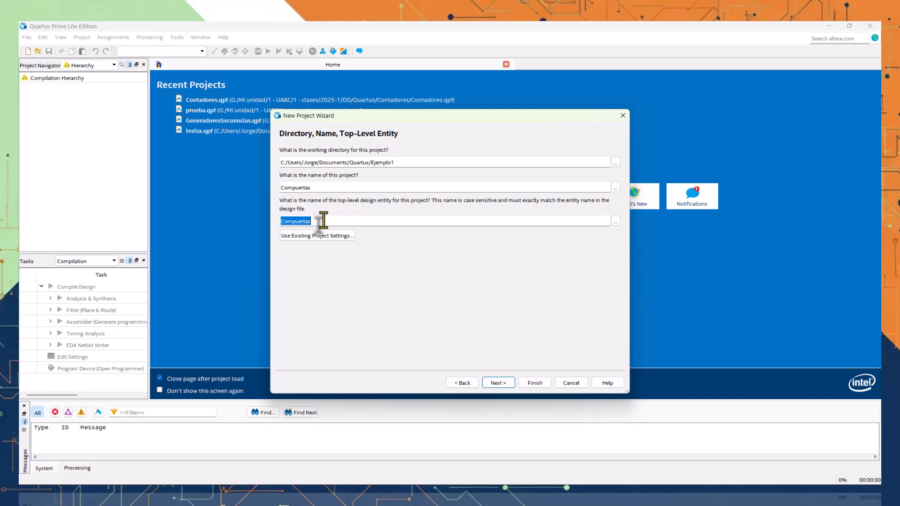
left_click(330, 187)
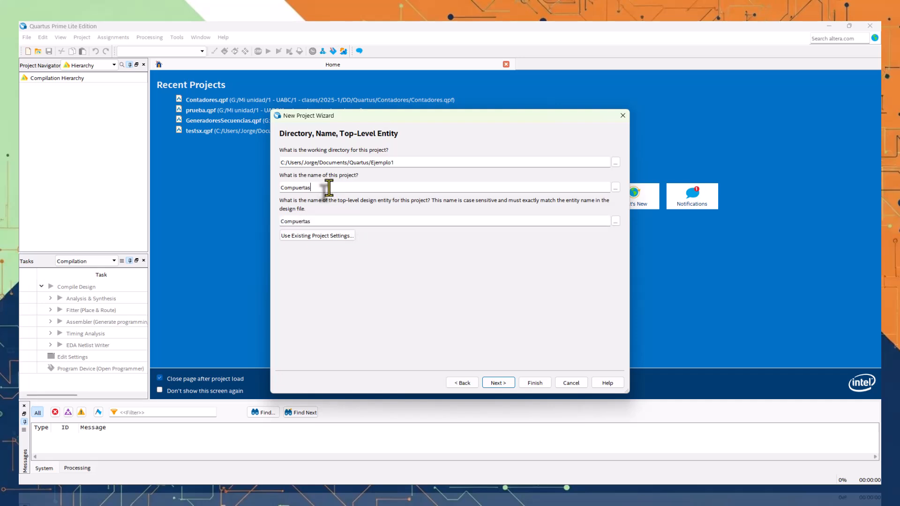
double_click(301, 188)
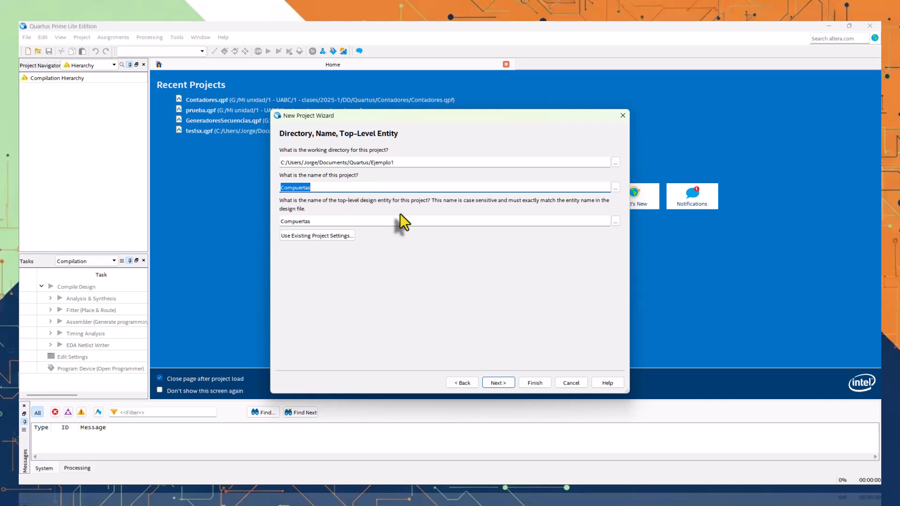
Step: Advance to the family, device and board settings, keeping the Empty project type and adding no design files
left_click(498, 383)
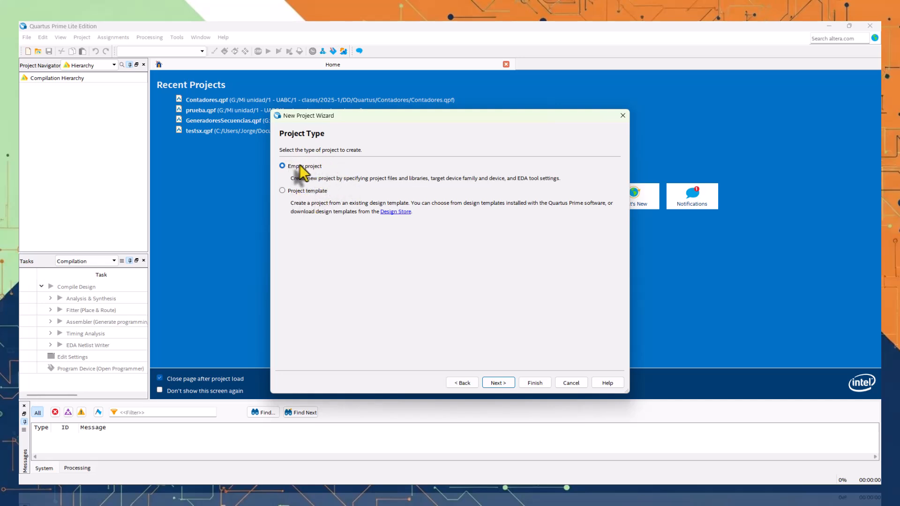
left_click(498, 383)
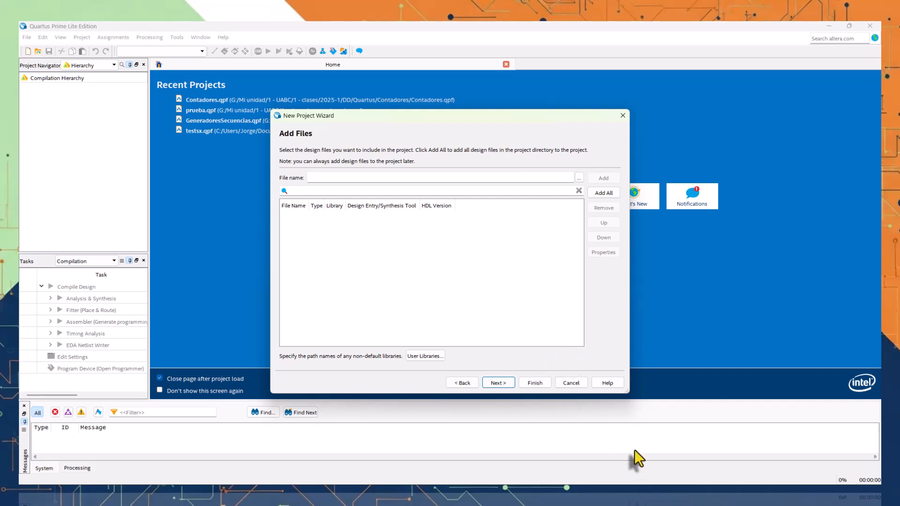
left_click(497, 384)
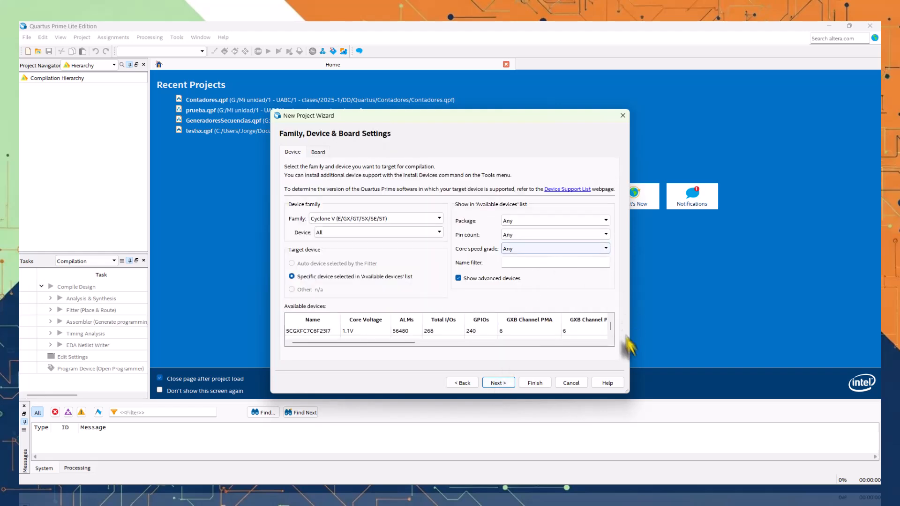
Step: Enlarge the wizard window and reposition it so more rows and columns of the available devices list fit
left_click_drag(628, 393, 740, 459)
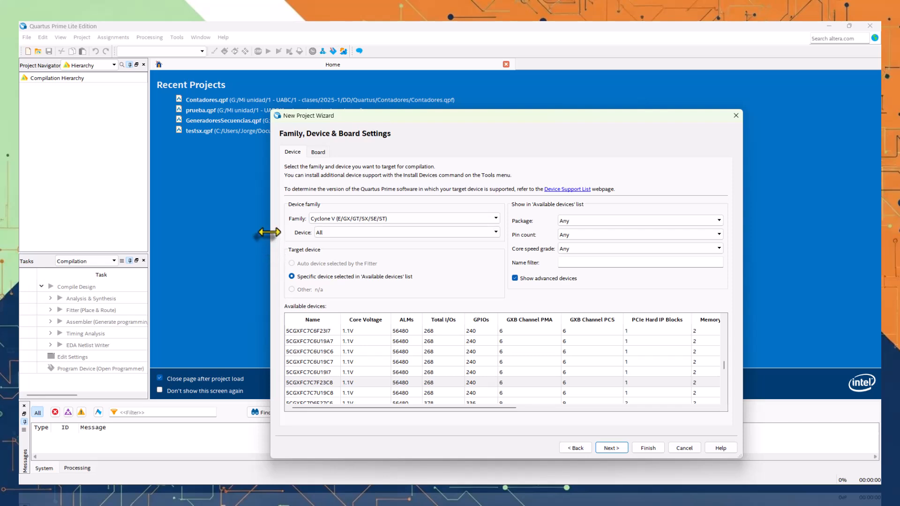
left_click_drag(269, 232, 174, 232)
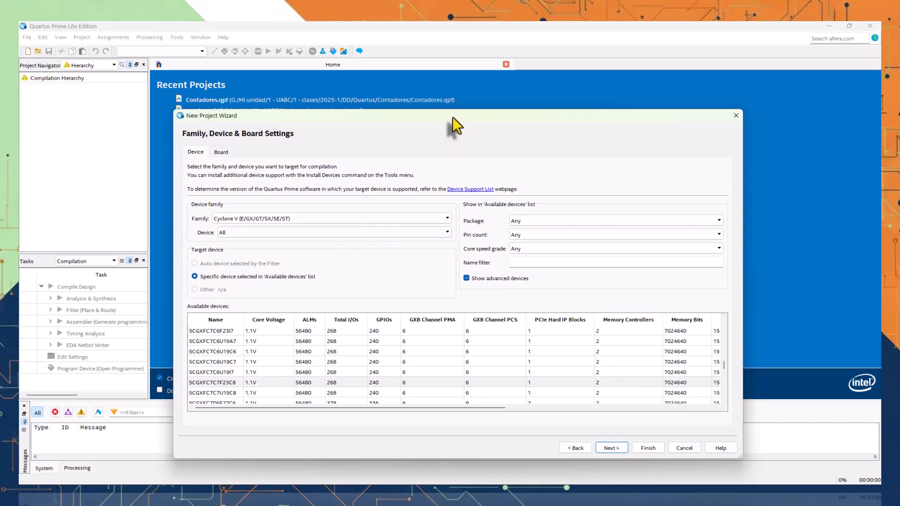
left_click_drag(453, 118, 454, 84)
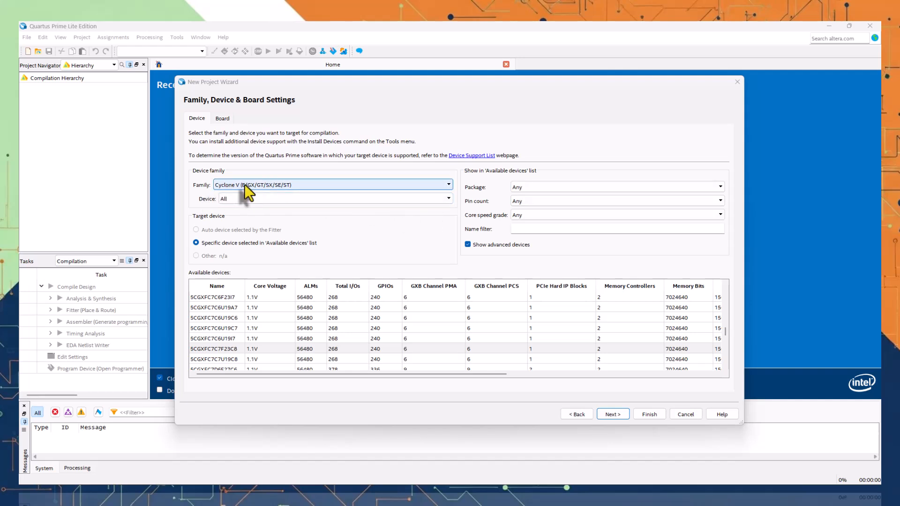
Step: Choose Cyclone V (E/GX/GT/SX/SE/ST) as the device family and widen the Name column of the available devices list
left_click(448, 186)
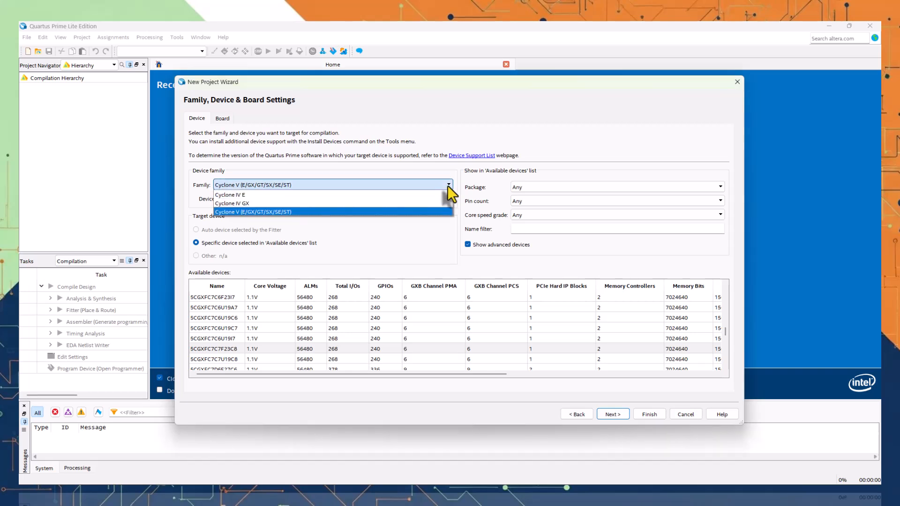
left_click(263, 213)
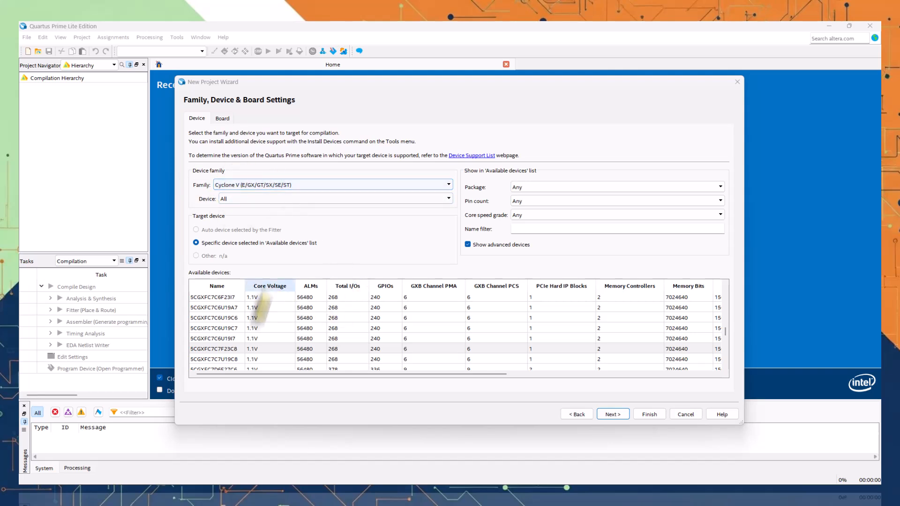
left_click_drag(245, 284, 251, 284)
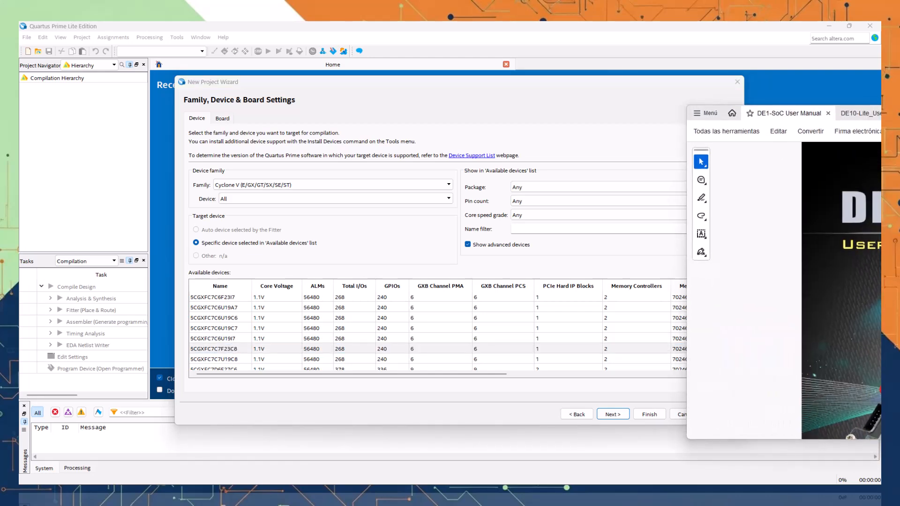
Step: Switch to the DE1-SoC User Manual in Adobe Acrobat, maximize its window and view the board on the cover
left_click_drag(899, 104, 426, 109)
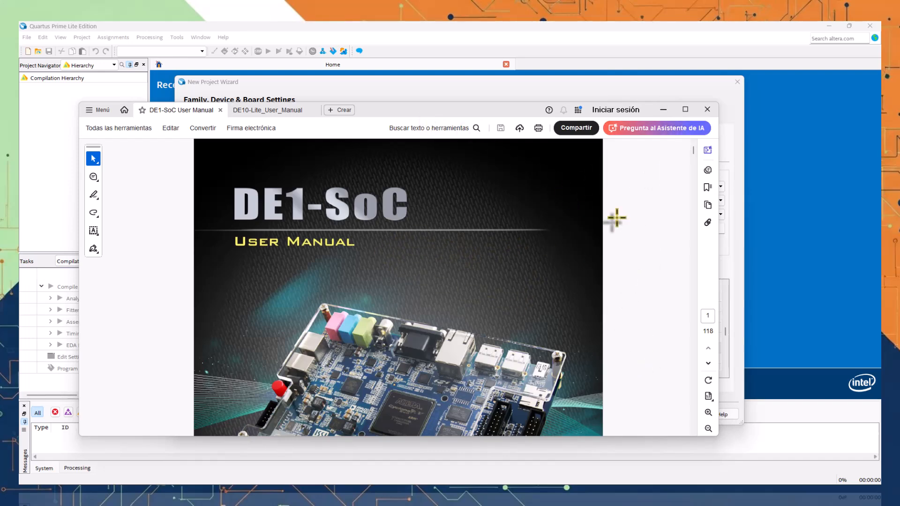
scroll(563, 237, "down", 4)
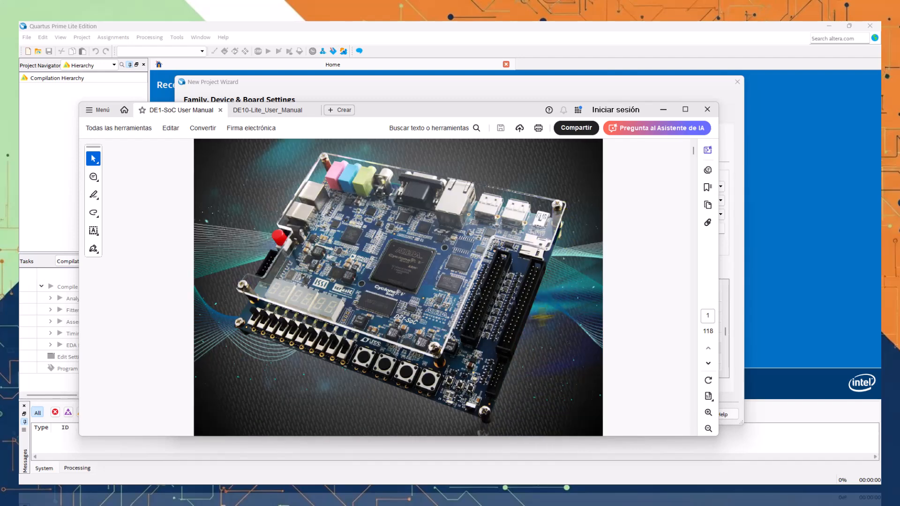
mouse_move(682, 110)
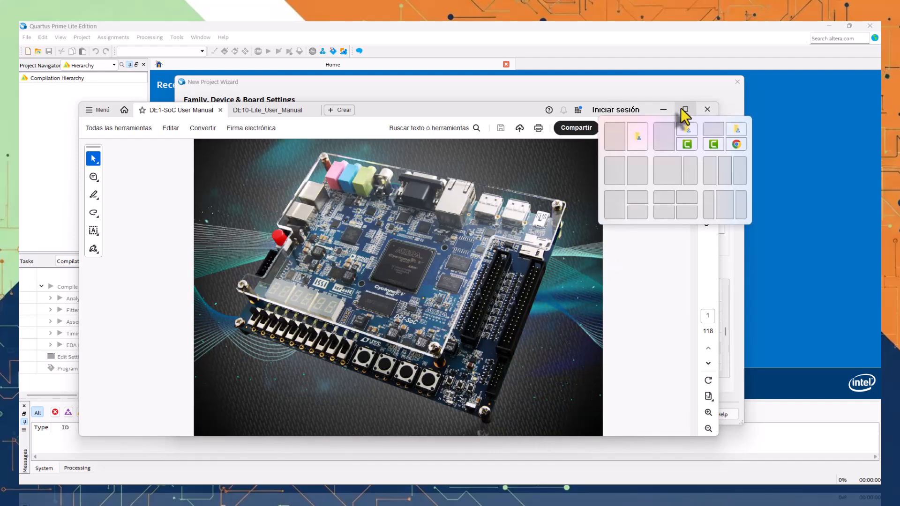
left_click(684, 110)
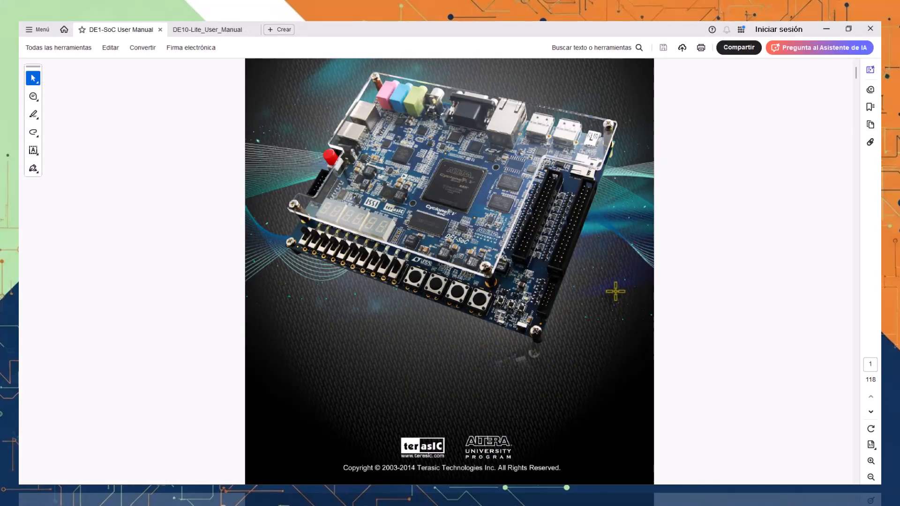
scroll(614, 290, "up", 3)
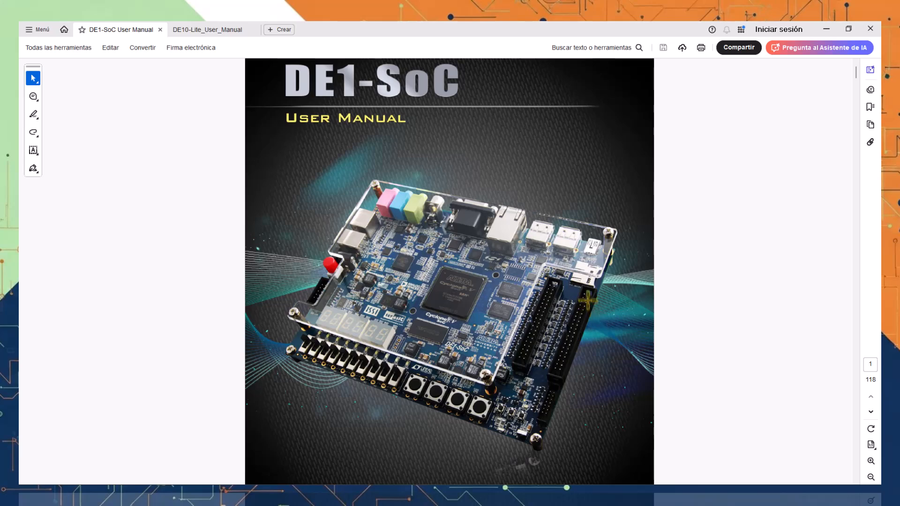
Step: Look through the DE1-SoC manual from the contents to the chapter 2 list of hardware provided on the board
scroll(585, 295, "down", 10)
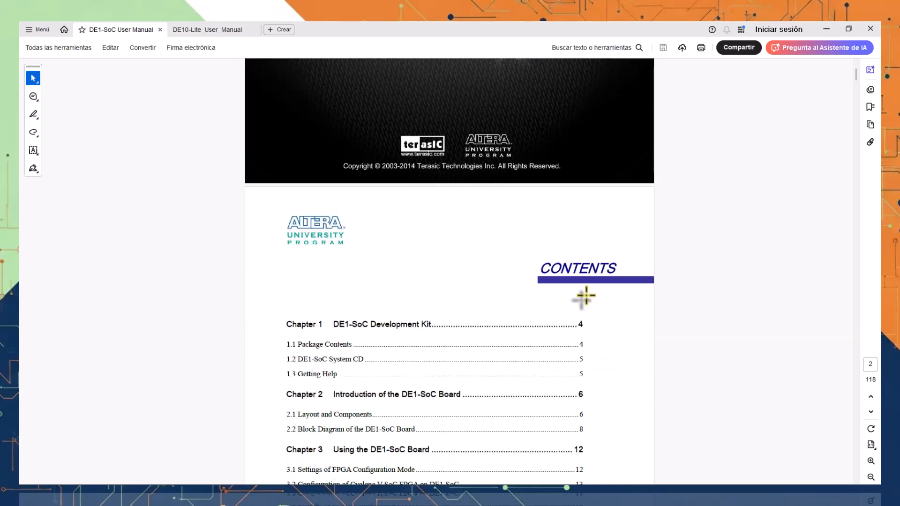
scroll(531, 270, "down", 1)
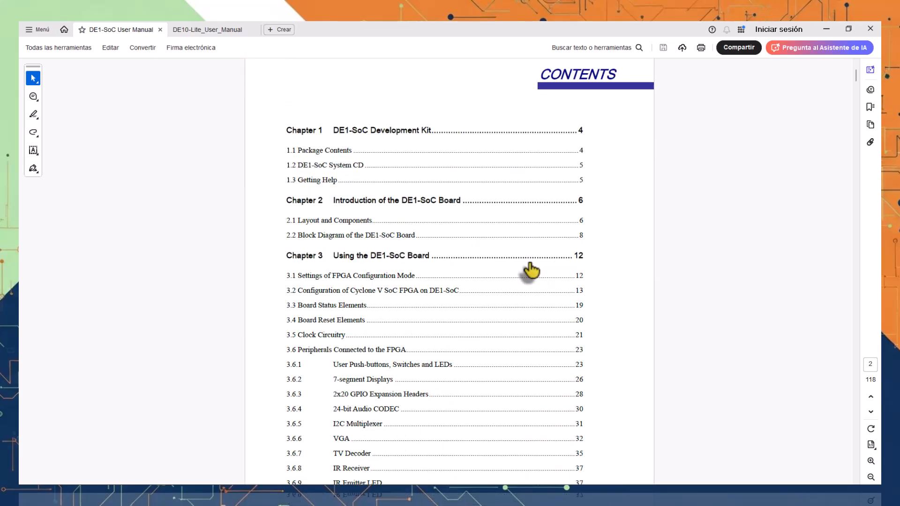
scroll(531, 270, "down", 9)
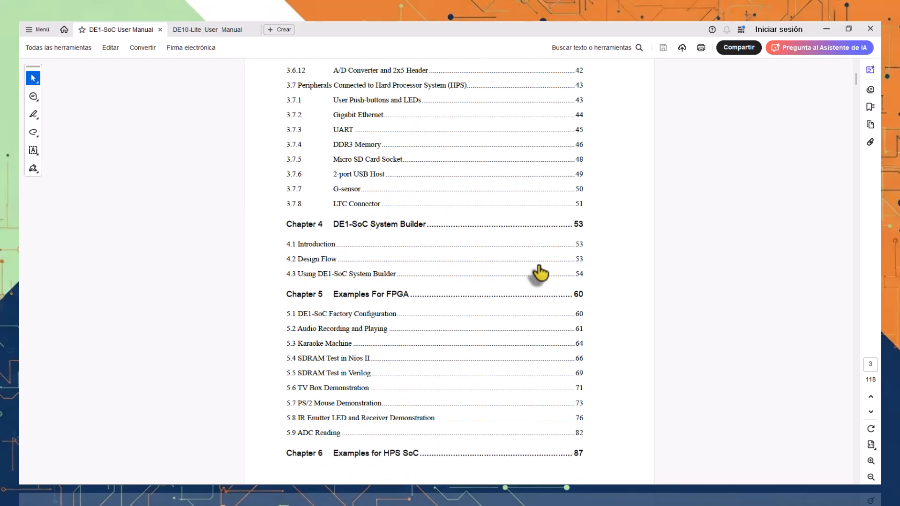
scroll(539, 273, "down", 6)
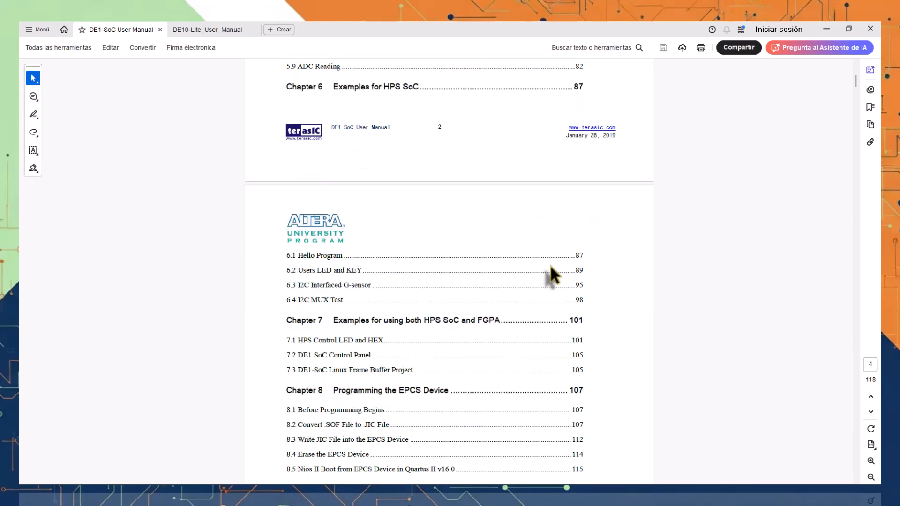
scroll(551, 265, "down", 10)
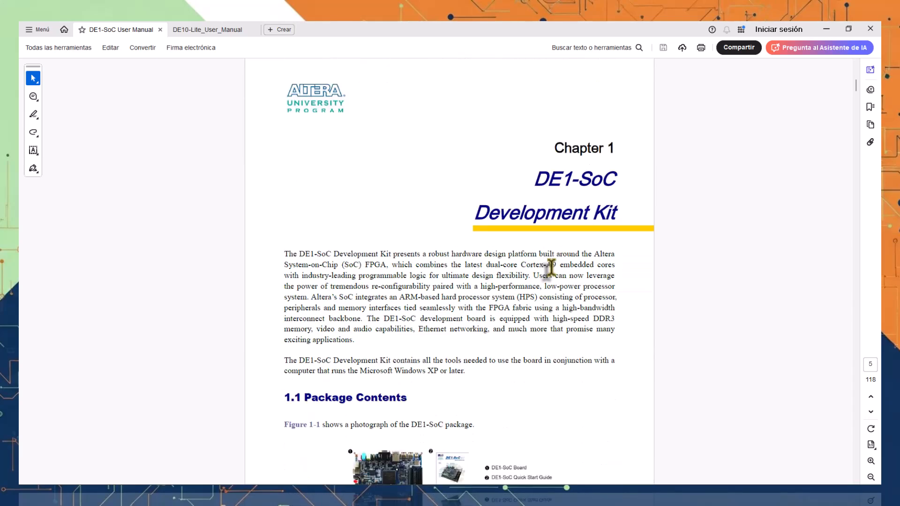
scroll(551, 267, "down", 10)
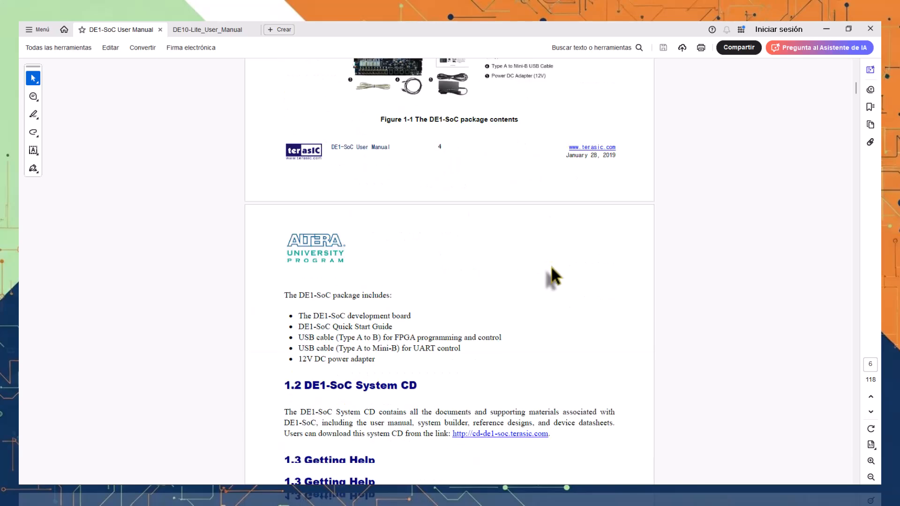
scroll(550, 265, "down", 10)
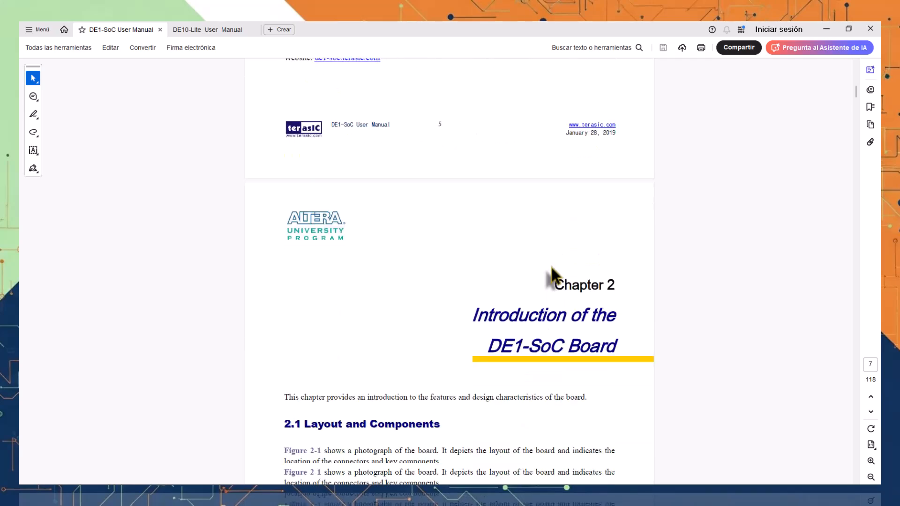
scroll(551, 275, "down", 10)
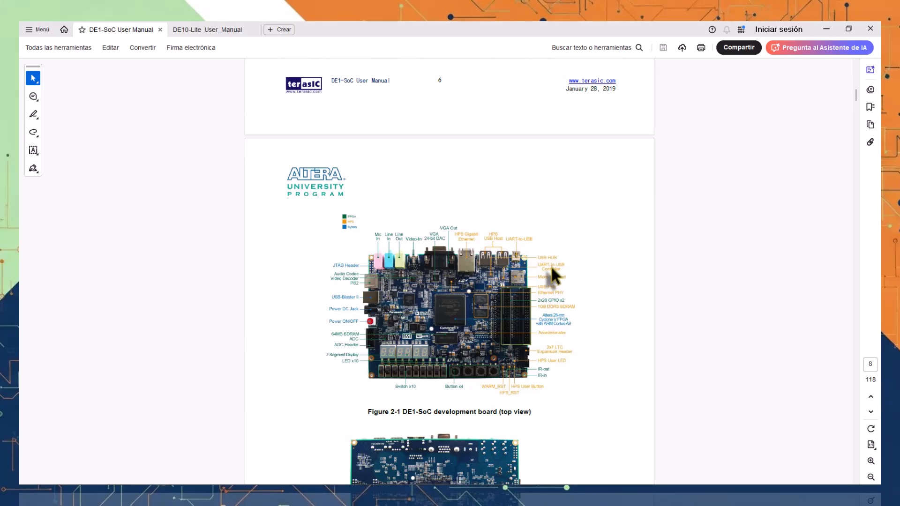
scroll(551, 275, "down", 10)
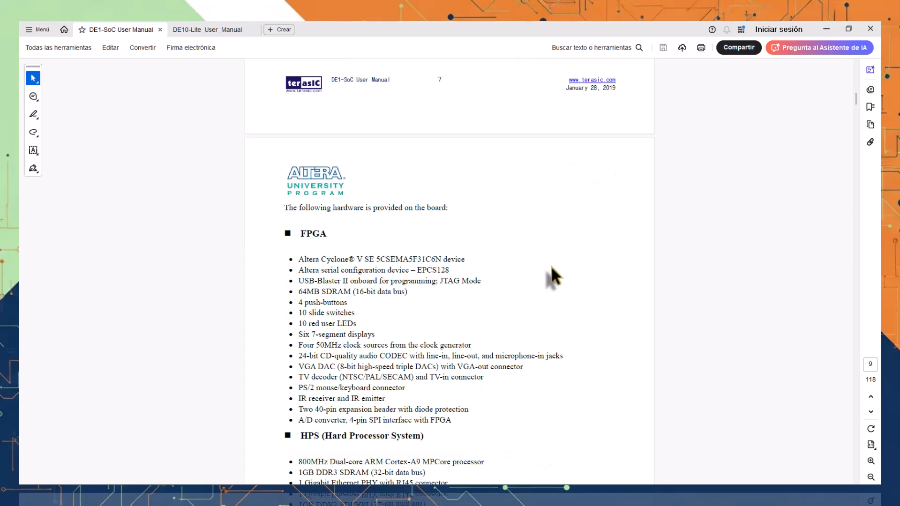
Step: Examine the FPGA and HPS hardware lists in the manual, enlarging the page to 150% to read the FPGA device name
scroll(551, 265, "down", 2)
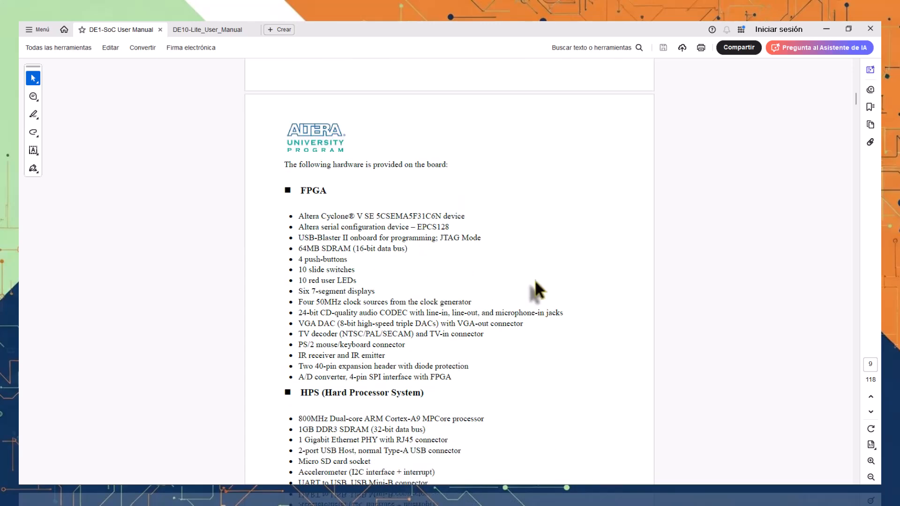
scroll(535, 281, "down", 9)
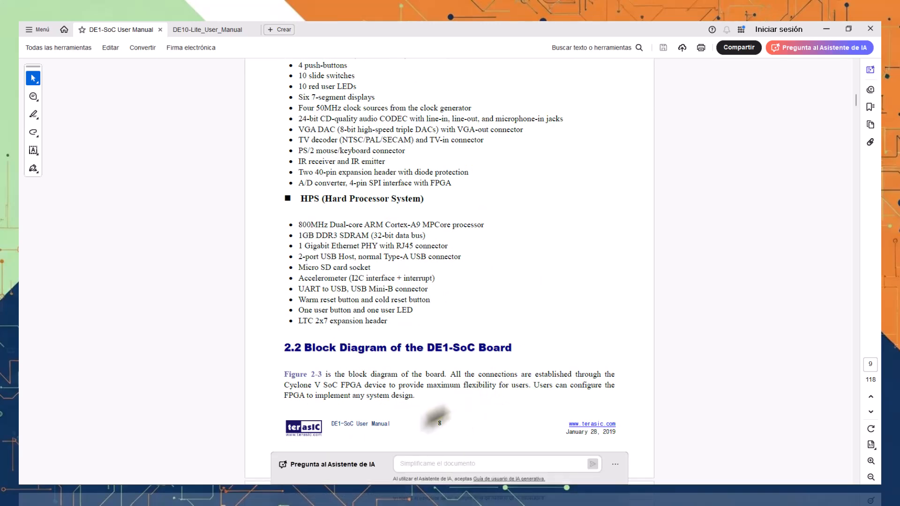
scroll(499, 343, "up", 2)
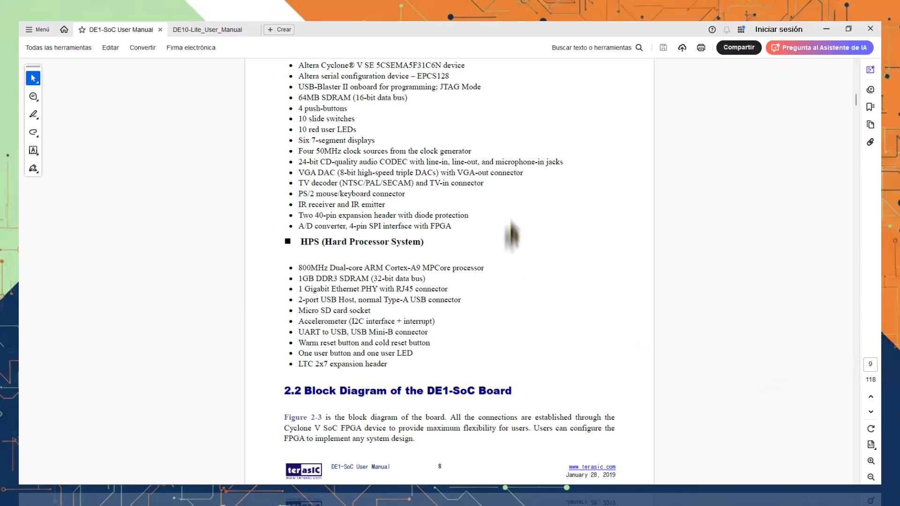
scroll(486, 436, "down", 3)
scroll(587, 359, "up", 4)
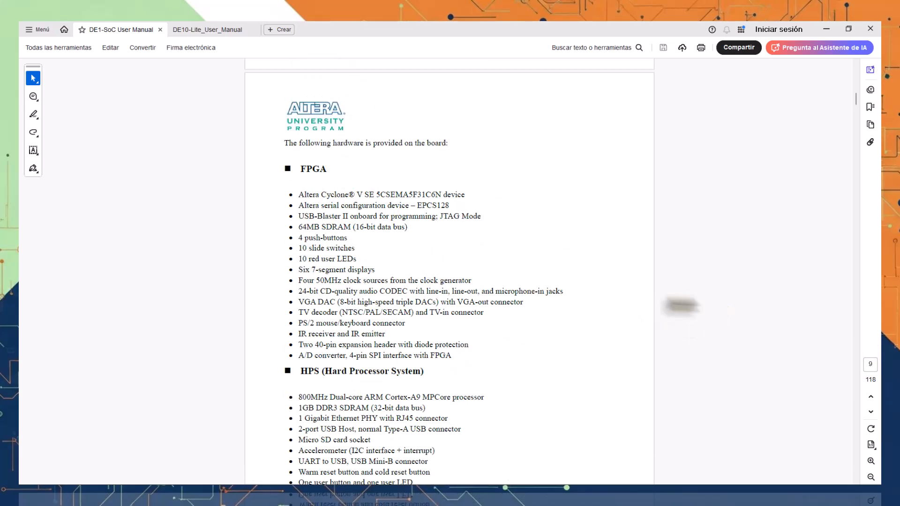
left_click(871, 461)
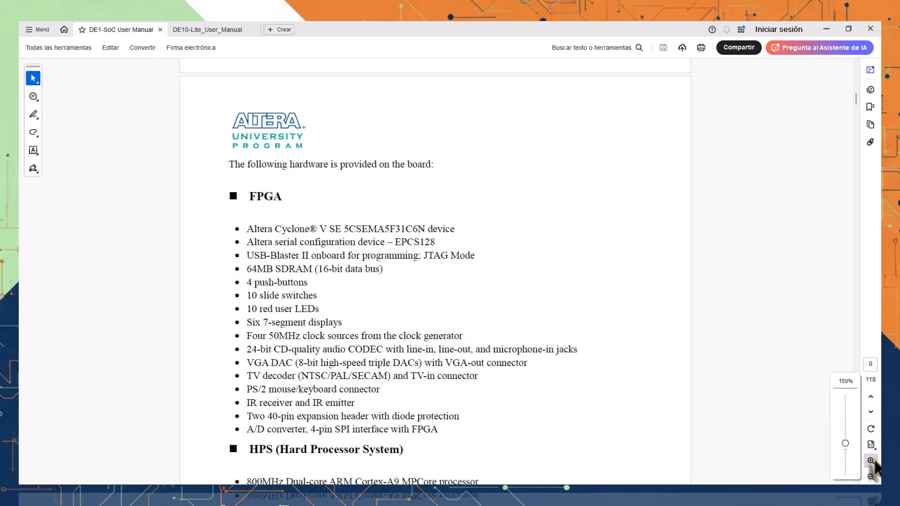
Step: Enlarge the manual page to 300% and highlight the FPGA device name 5CSEMA5F31C6N and its final N to read the part number
left_click(871, 461)
left_click_drag(330, 264, 389, 263)
left_click(375, 264)
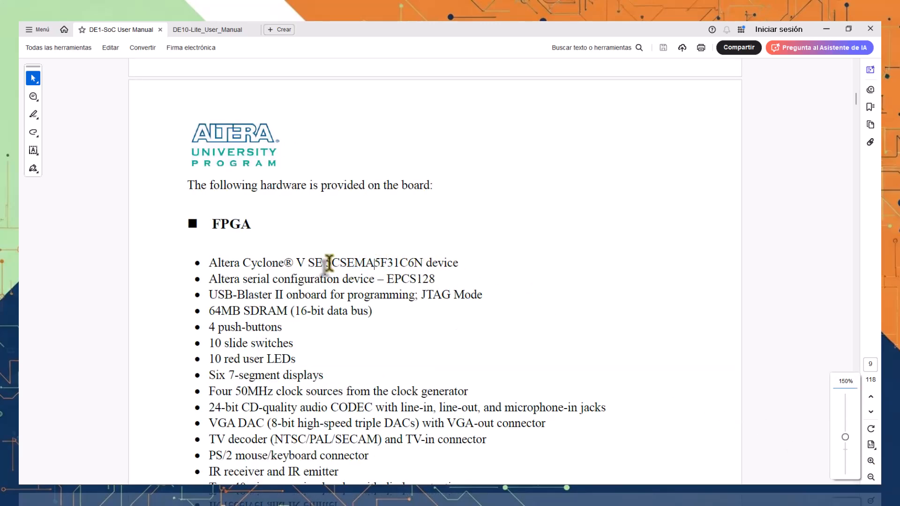
left_click(871, 461)
left_click(871, 462)
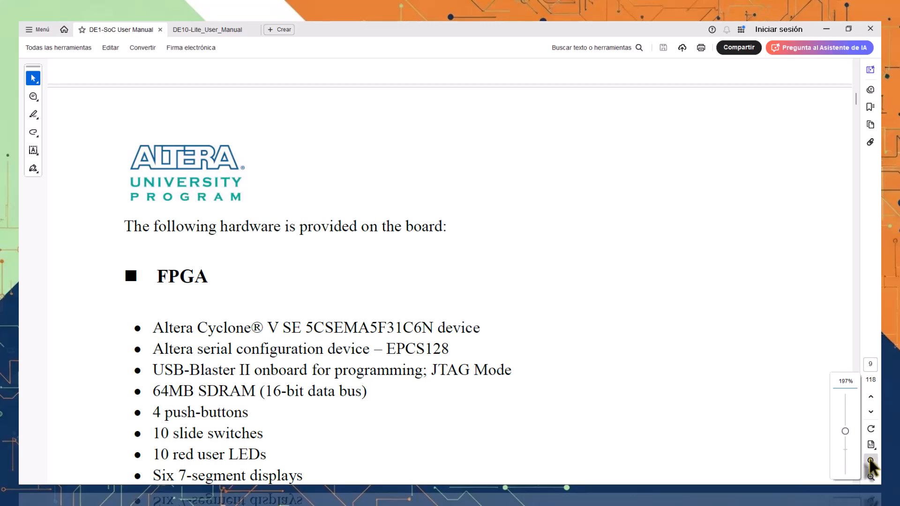
scroll(624, 322, "down", 2)
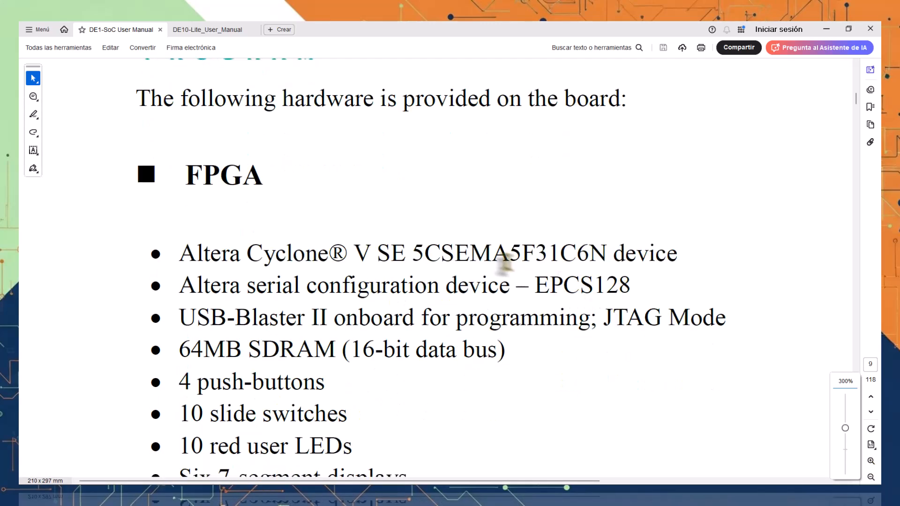
left_click_drag(413, 253, 599, 251)
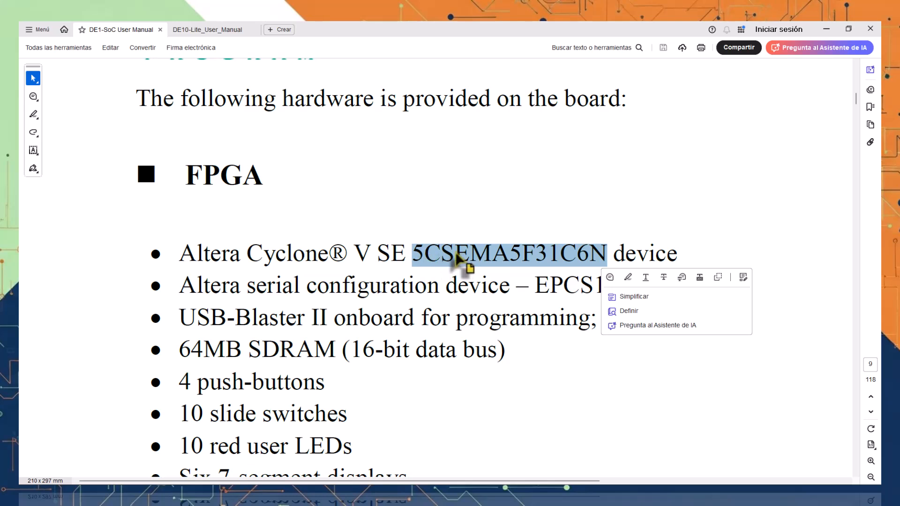
left_click(469, 298)
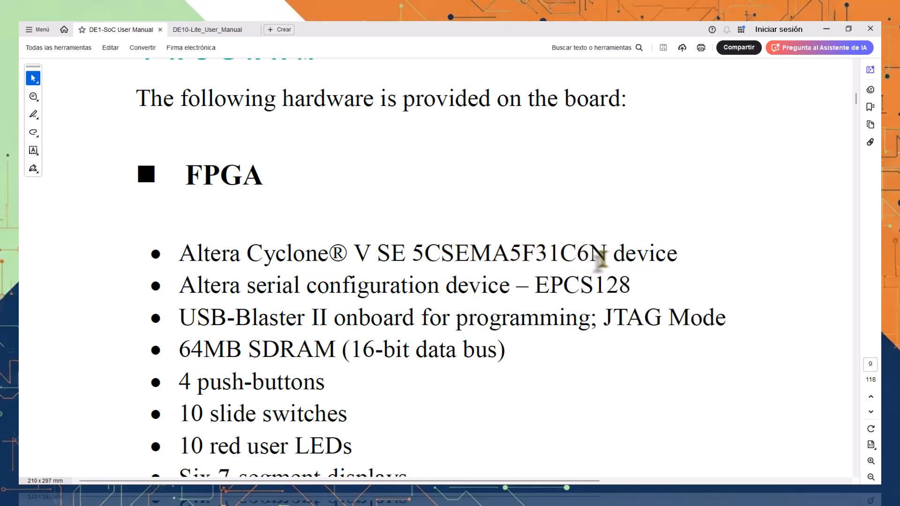
left_click_drag(602, 254, 589, 255)
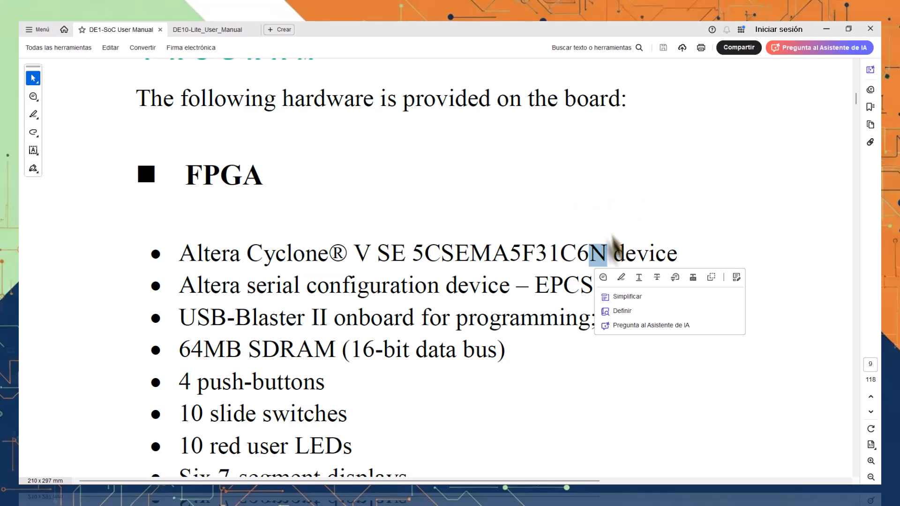
left_click_drag(413, 253, 559, 254)
left_click(401, 287)
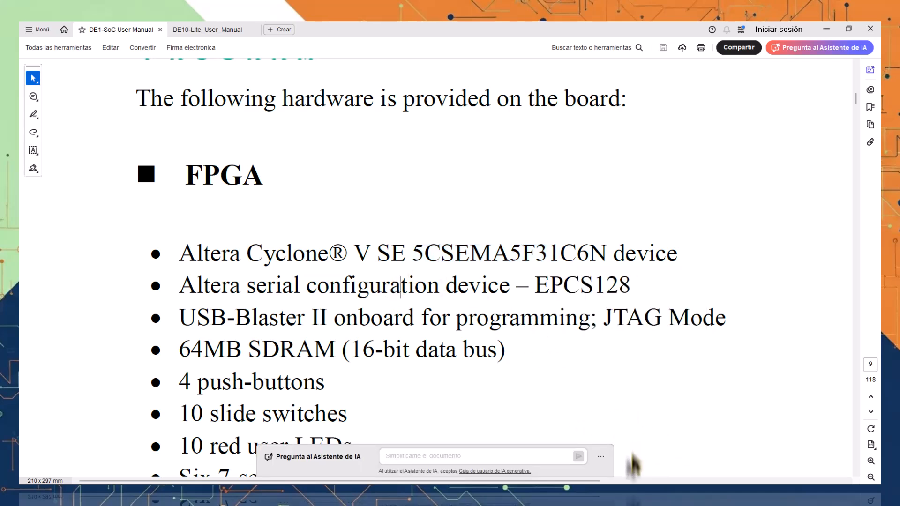
Step: Switch to Quartus Prime, filter the available devices by the name 5csema5f and select the device 5CSEMA5F31C6
mouse_move(639, 501)
left_click(649, 449)
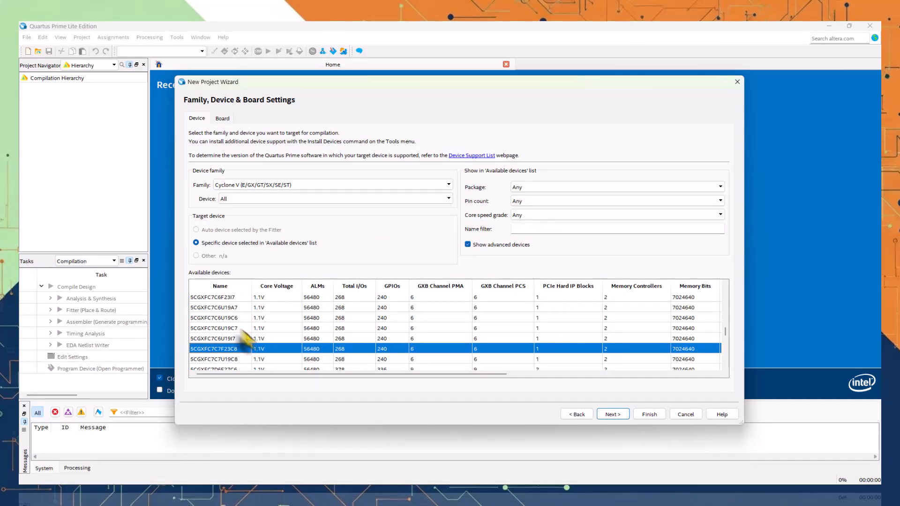
scroll(241, 343, "down", 10)
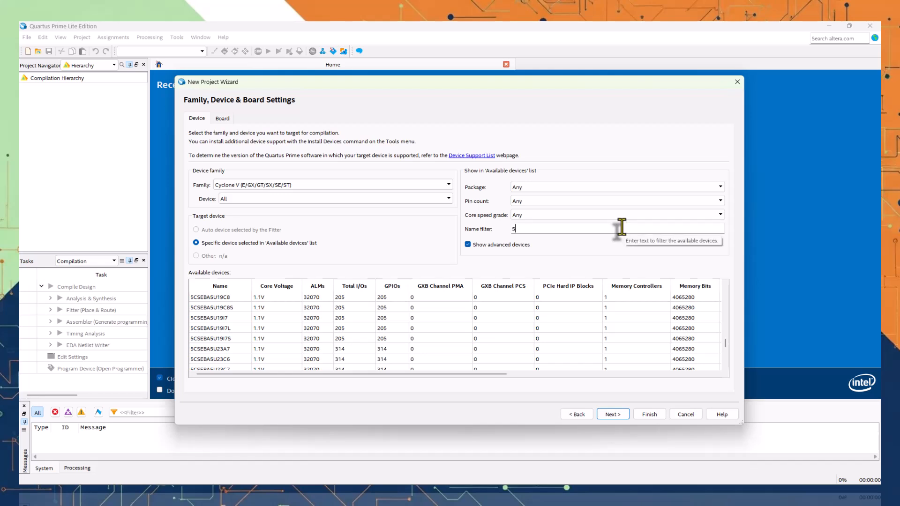
type("se")
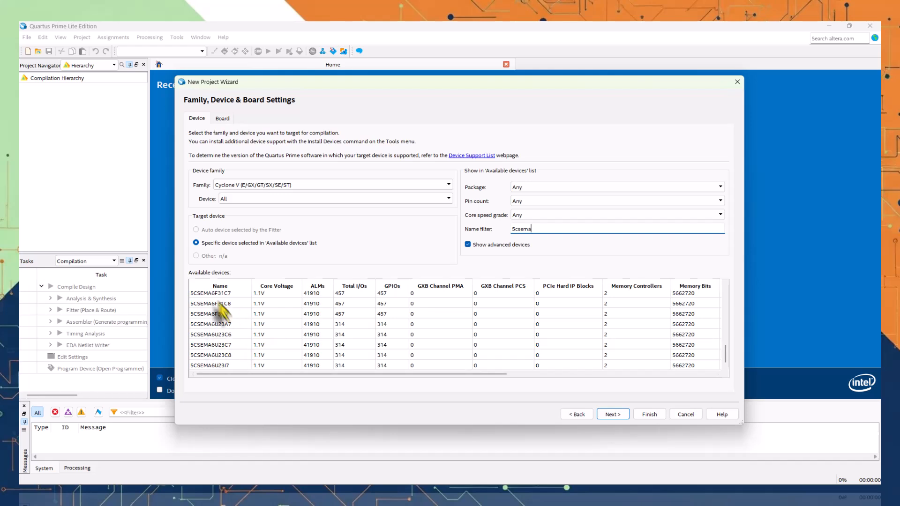
type("ma5")
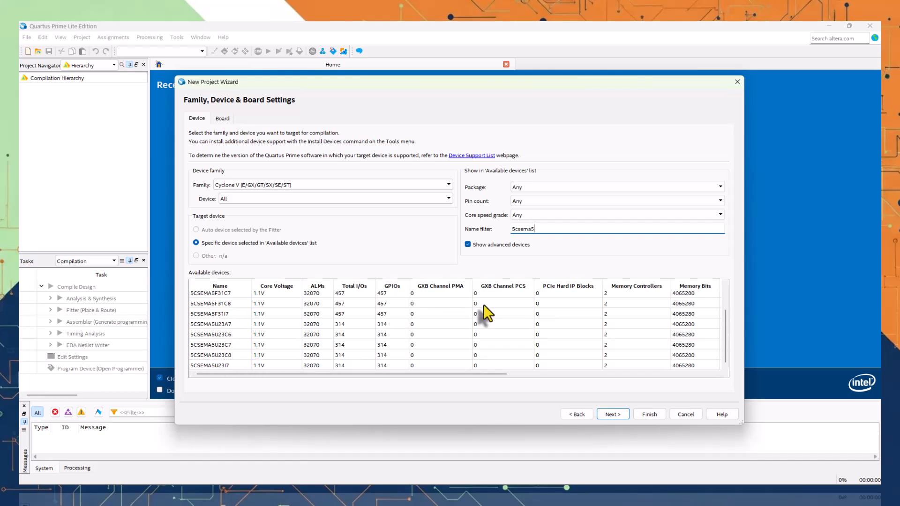
type("f")
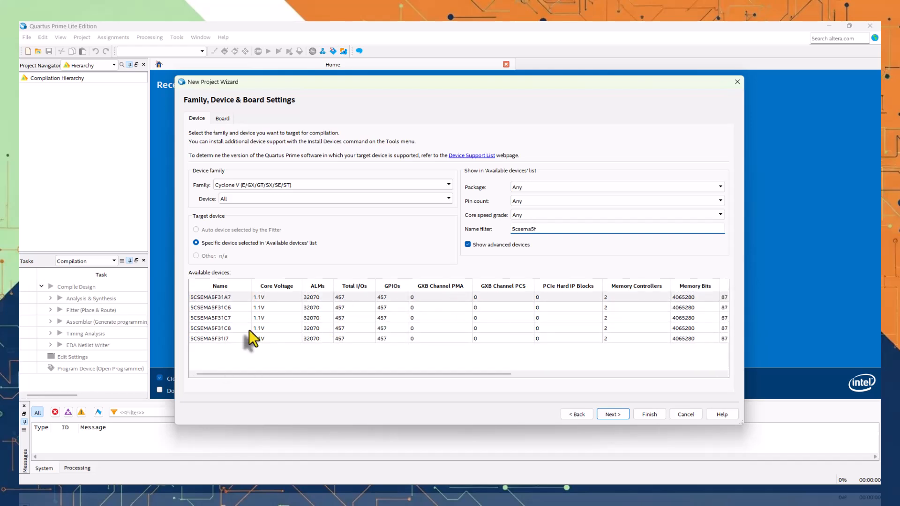
left_click(221, 307)
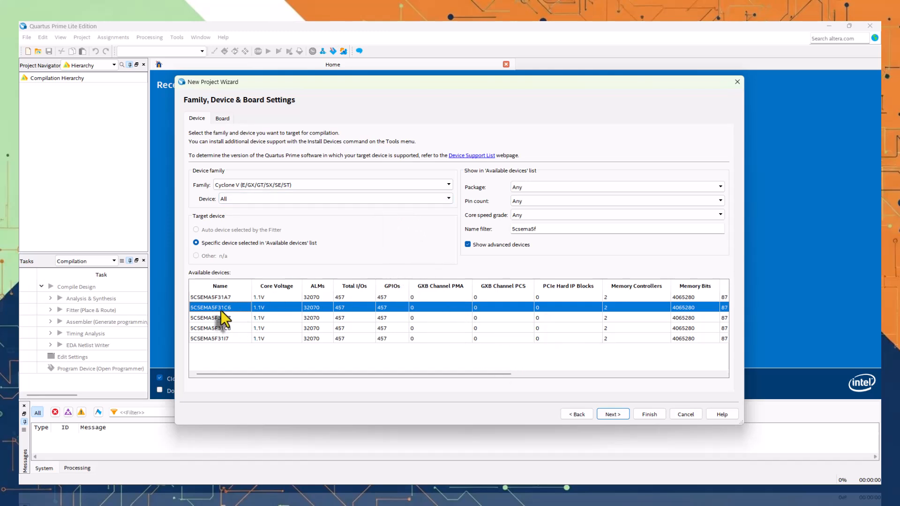
left_click(615, 414)
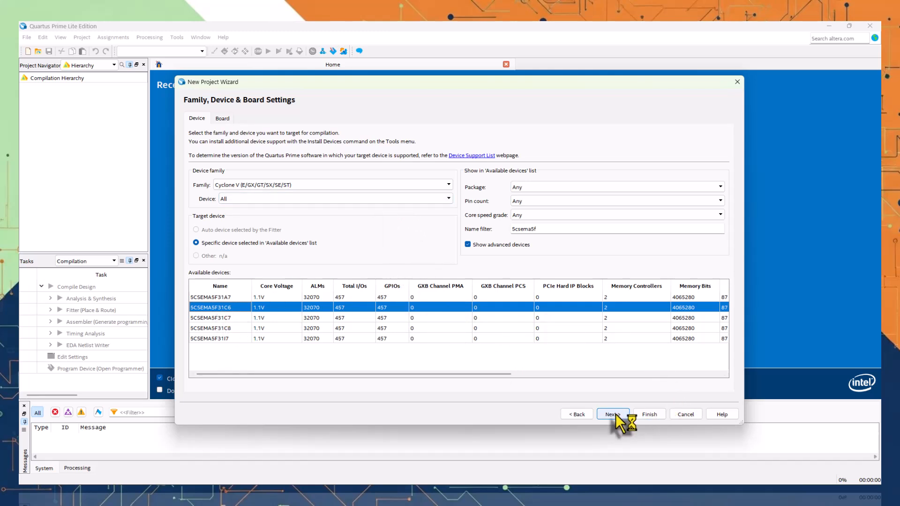
left_click(579, 415)
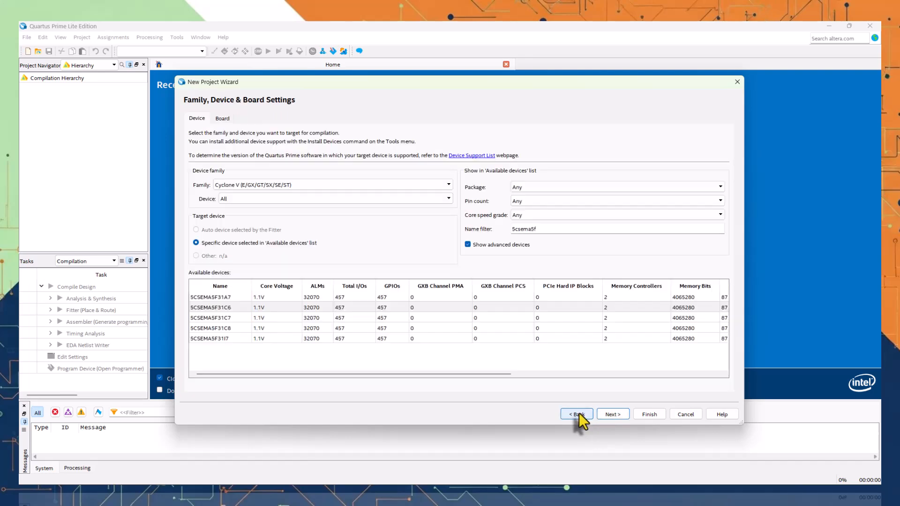
Step: Switch to Adobe Acrobat, show the DE10-Lite User Manual, dismiss the summary offer and enlarge the cover to 125%
mouse_move(727, 500)
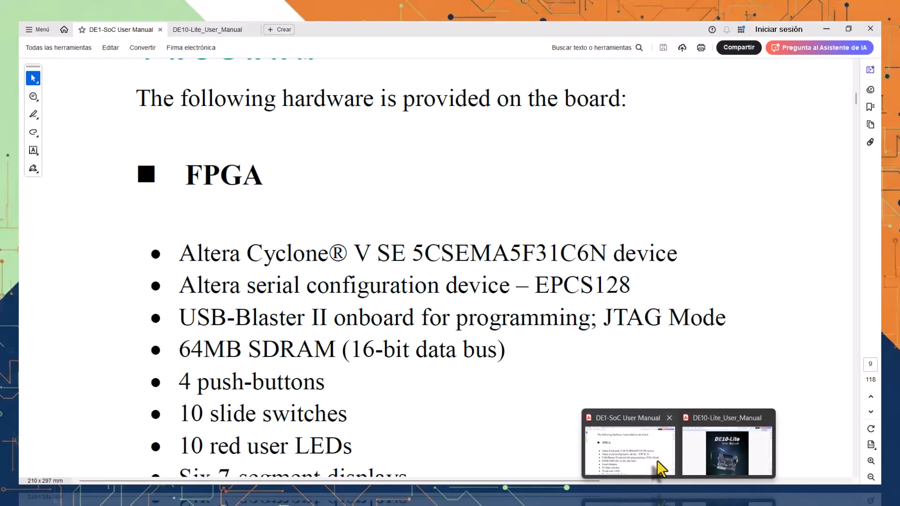
left_click(659, 468)
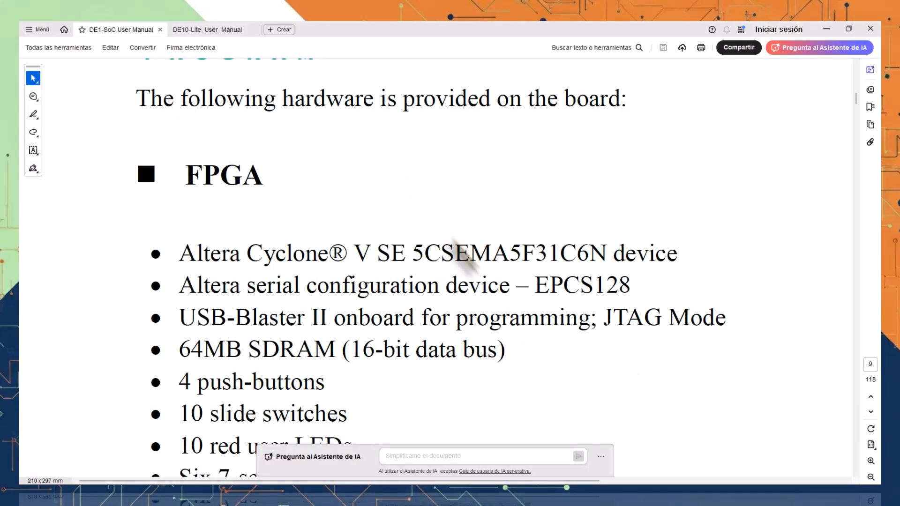
scroll(469, 258, "up", 2)
left_click(205, 29)
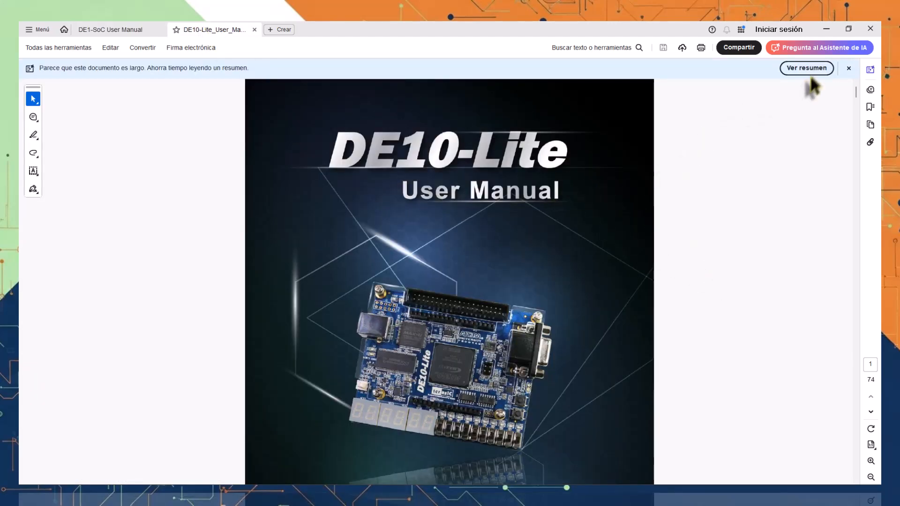
left_click(848, 67)
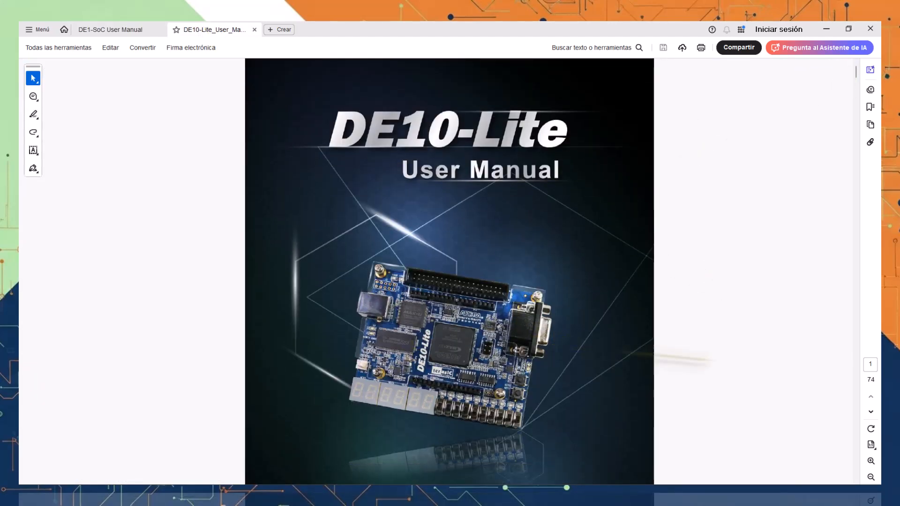
left_click(872, 461)
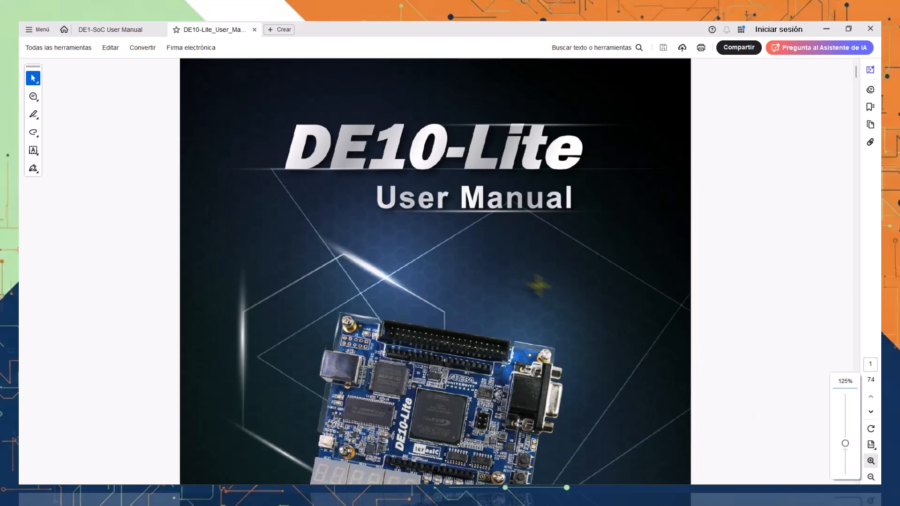
Step: Look through the DE10-Lite manual from the contents to the board photograph in section 1.3 Layout and Components
scroll(540, 285, "down", 10)
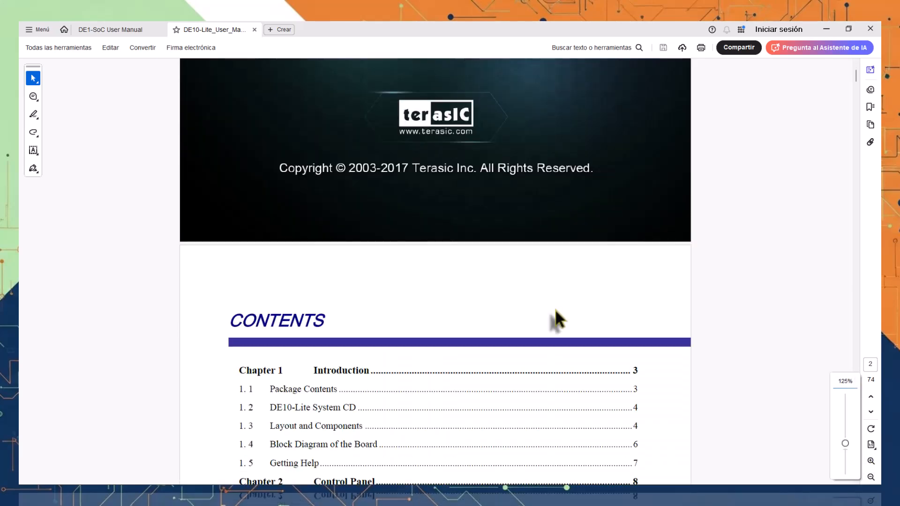
scroll(556, 311, "down", 8)
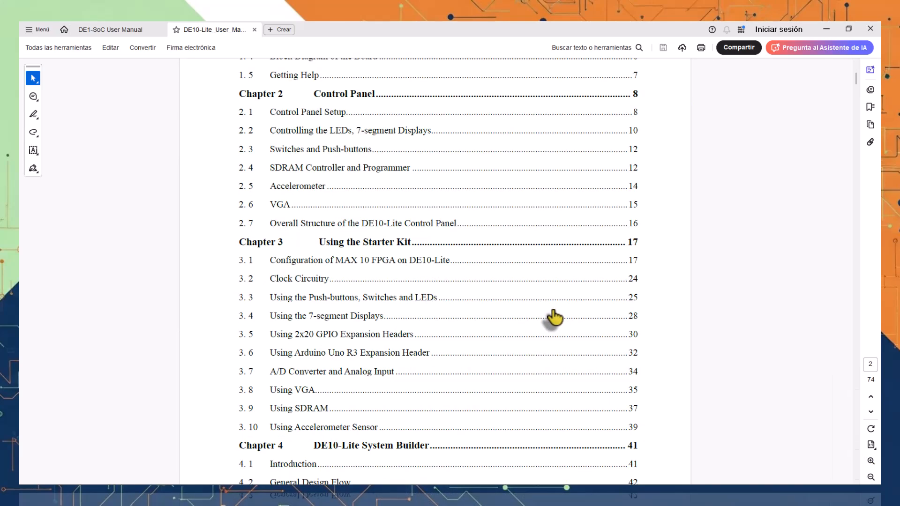
scroll(555, 318, "down", 3)
scroll(539, 281, "up", 2)
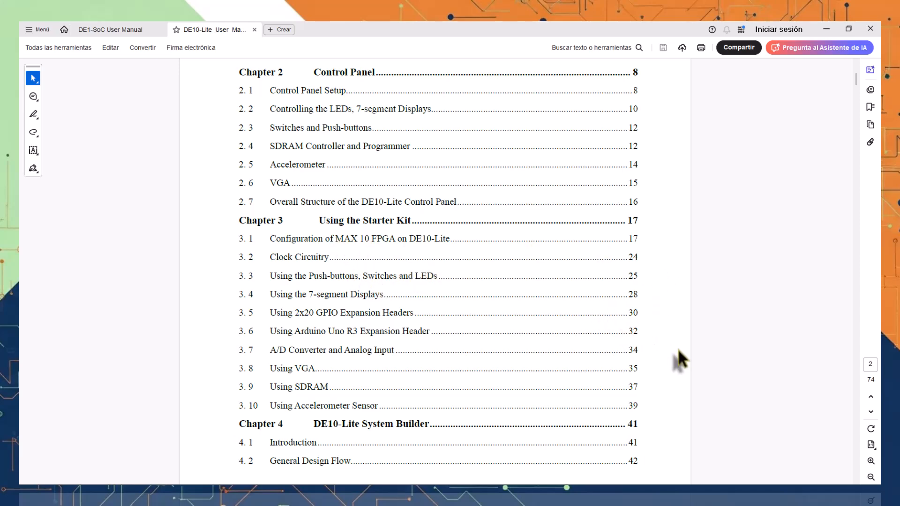
scroll(676, 345, "down", 10)
scroll(684, 341, "down", 15)
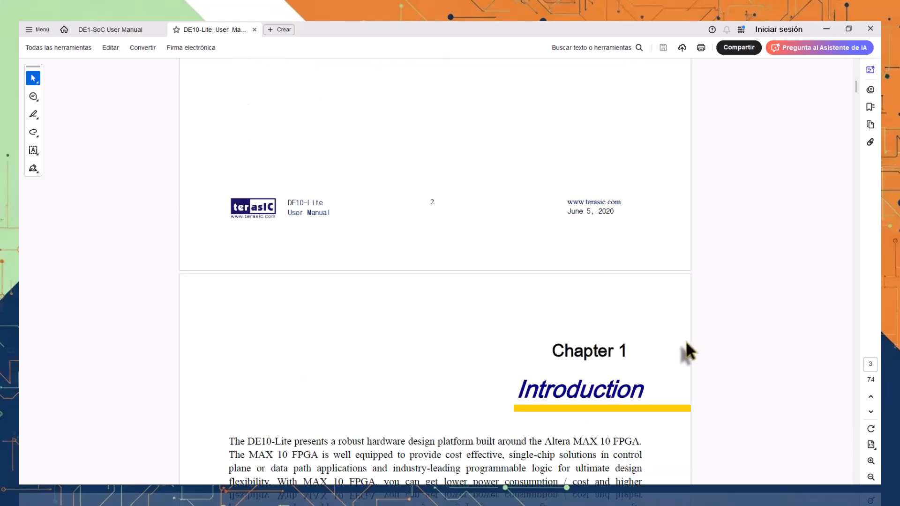
scroll(688, 334, "down", 14)
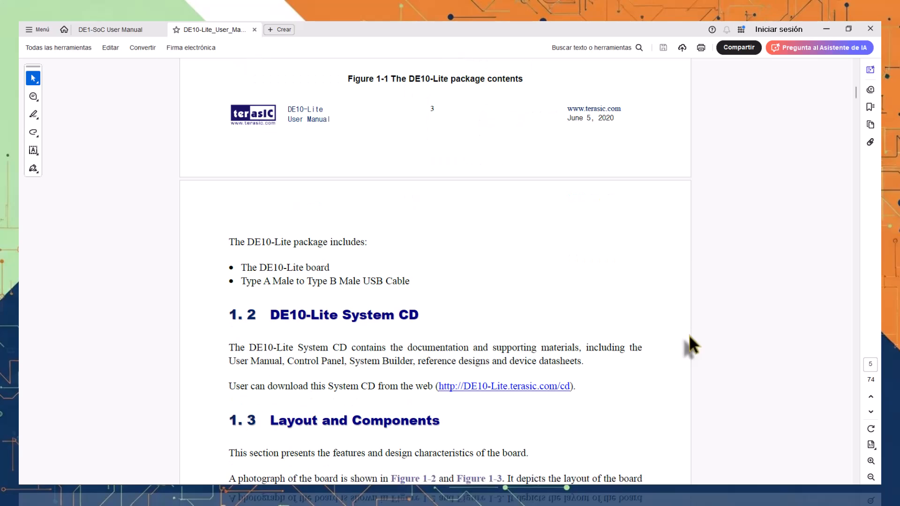
scroll(690, 336, "down", 1)
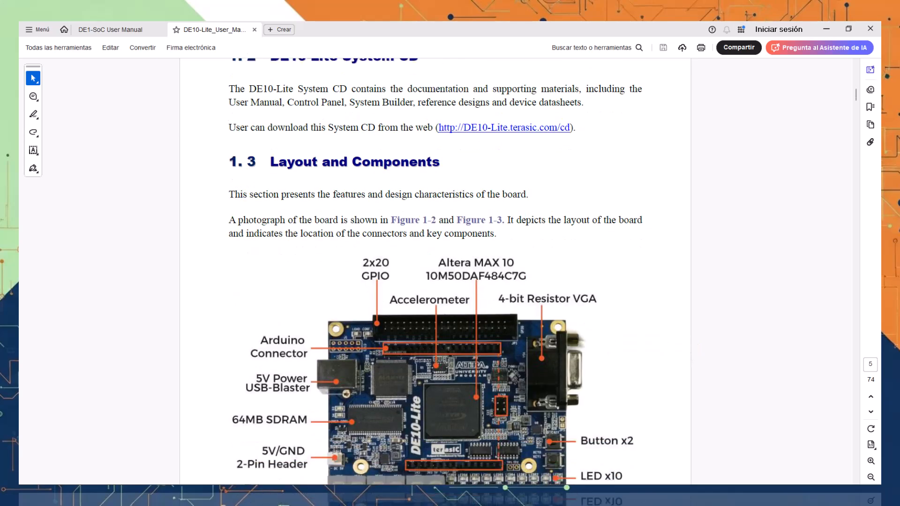
scroll(529, 257, "down", 3)
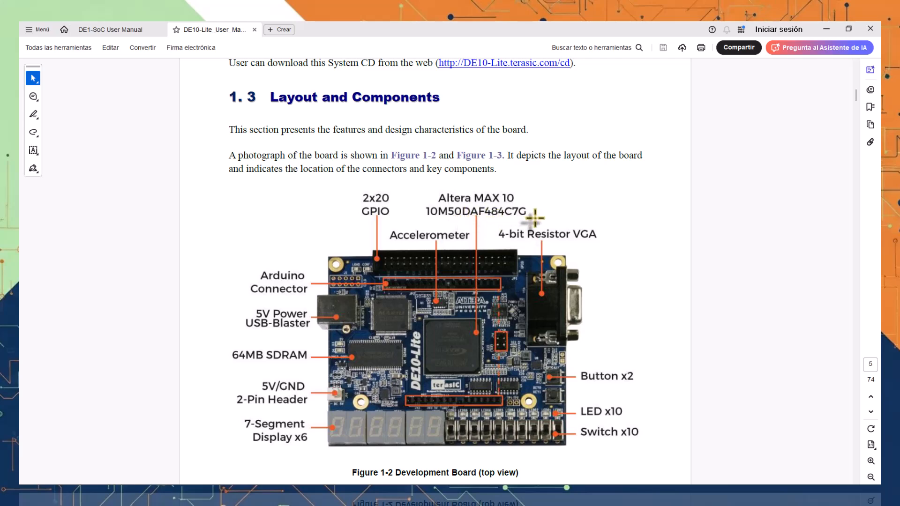
Step: Enlarge Figure 1-2 of the DE10-Lite board and examine its labelled components, including the Altera MAX 10 device name
left_click(871, 461)
left_click(870, 461)
scroll(661, 269, "up", 1)
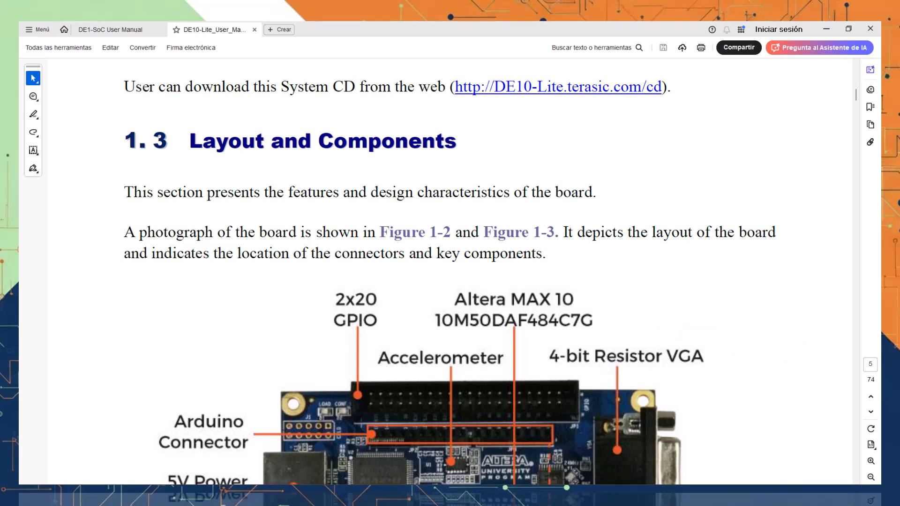
scroll(689, 289, "down", 2)
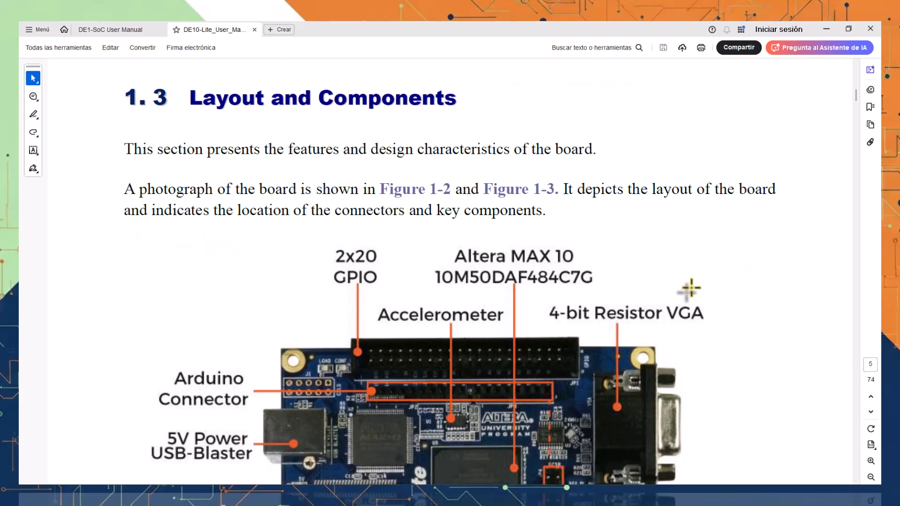
scroll(692, 287, "down", 10)
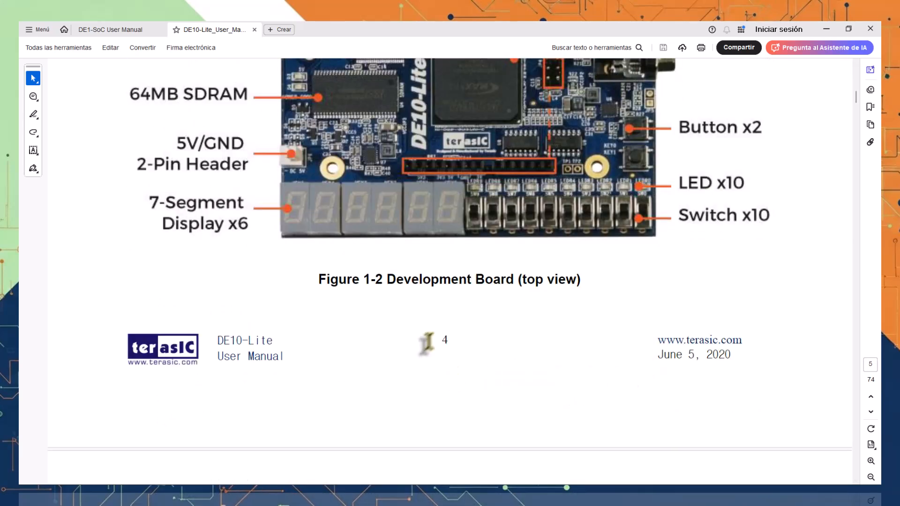
scroll(427, 345, "up", 7)
scroll(586, 364, "up", 2)
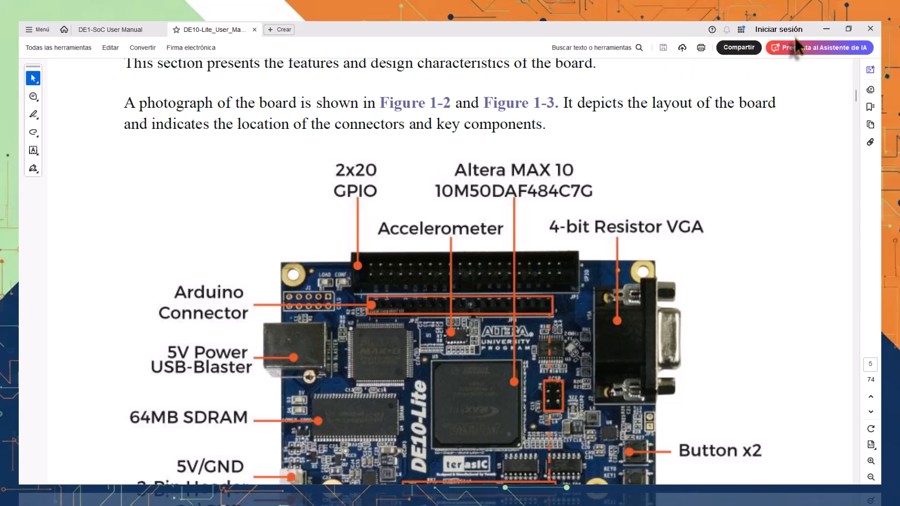
Step: Switch back to Quartus Prime, accept the device, leave all EDA tools at <None>, and narrow the wizard window at the project summary
left_click(826, 29)
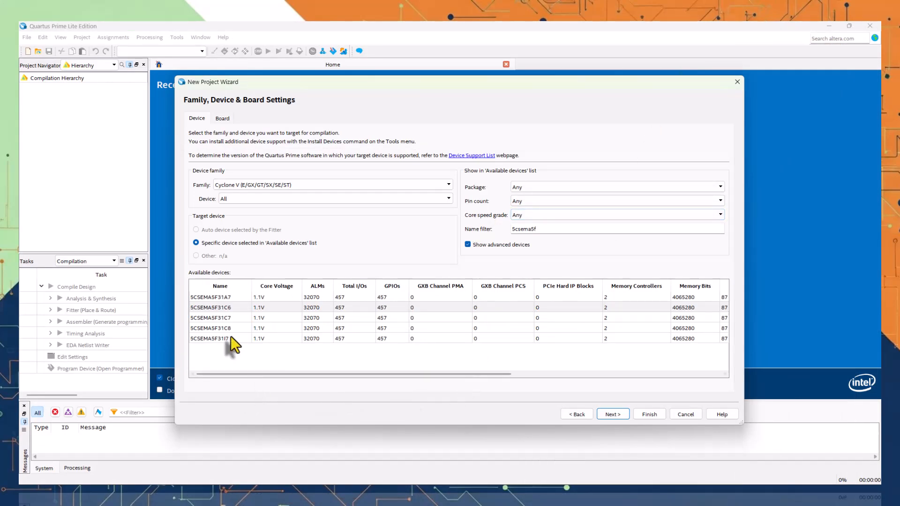
left_click(613, 414)
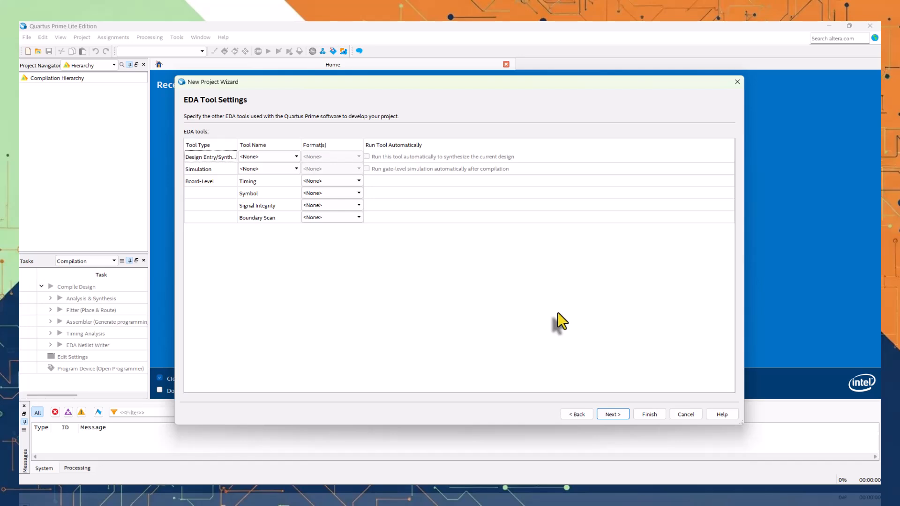
left_click(612, 415)
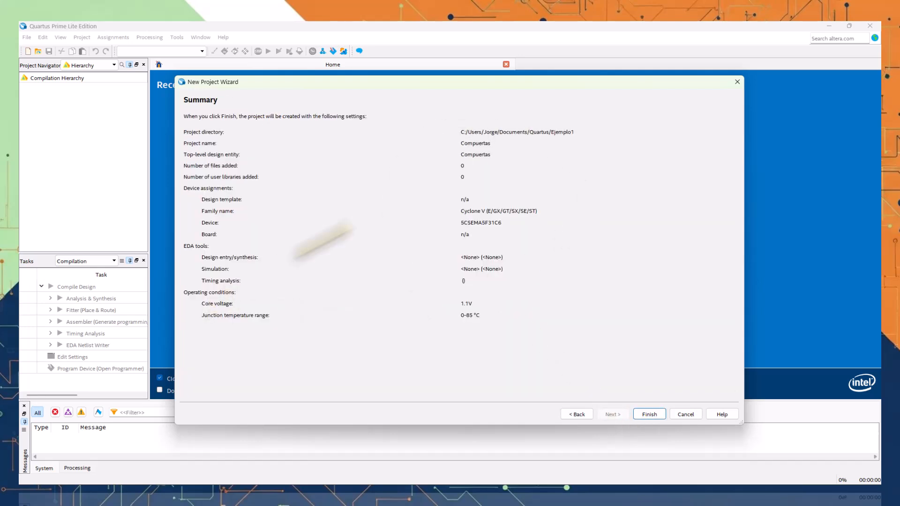
left_click_drag(744, 180, 585, 182)
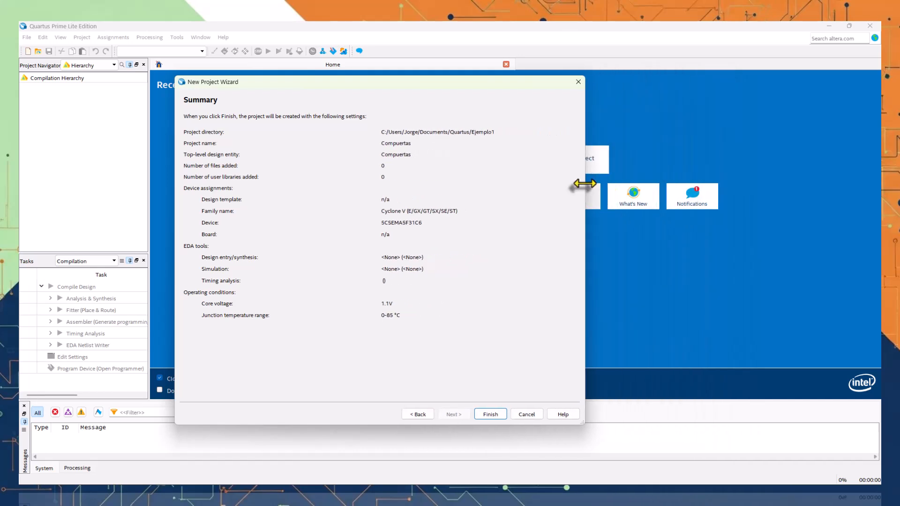
Step: Finish the New Project Wizard to create the Compuertas project and select its top-level entity in the hierarchy
left_click_drag(346, 82, 457, 90)
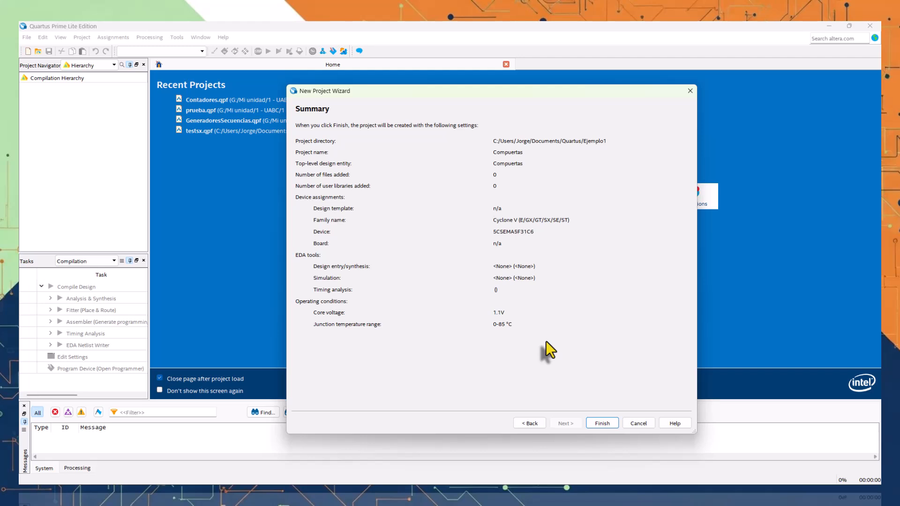
left_click(609, 424)
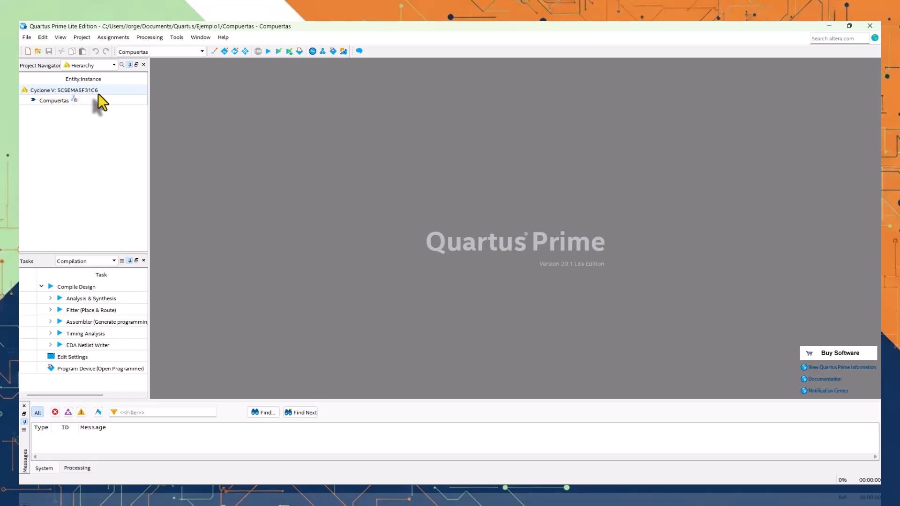
left_click(55, 102)
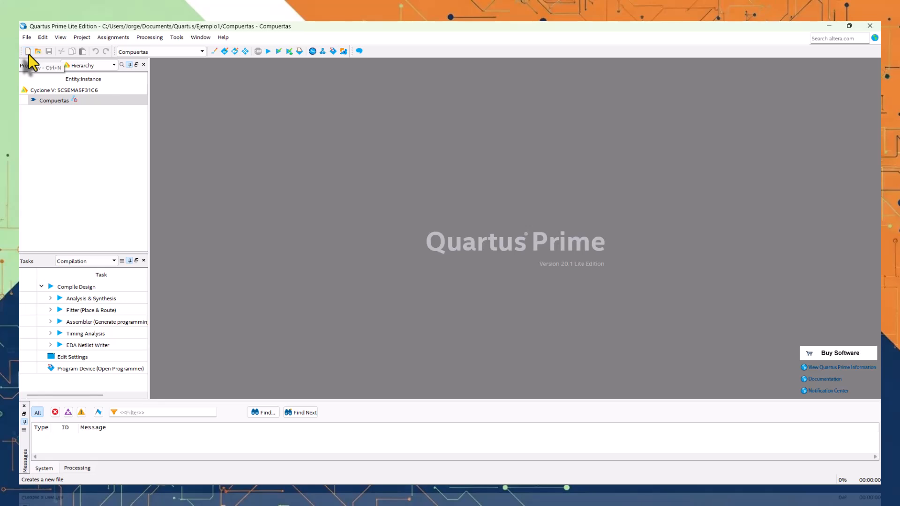
Step: Open the new-file dialog and examine the design, memory, verification/debugging and other file types it offers
left_click(26, 39)
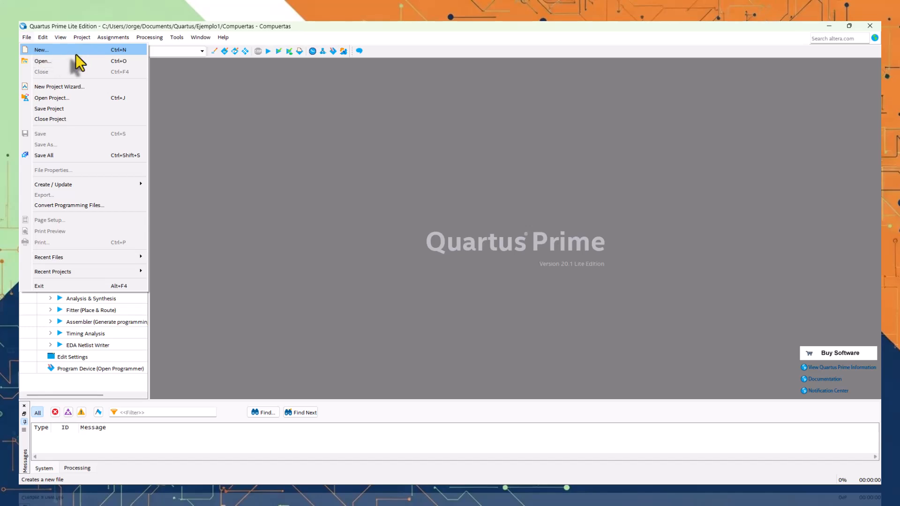
left_click(104, 48)
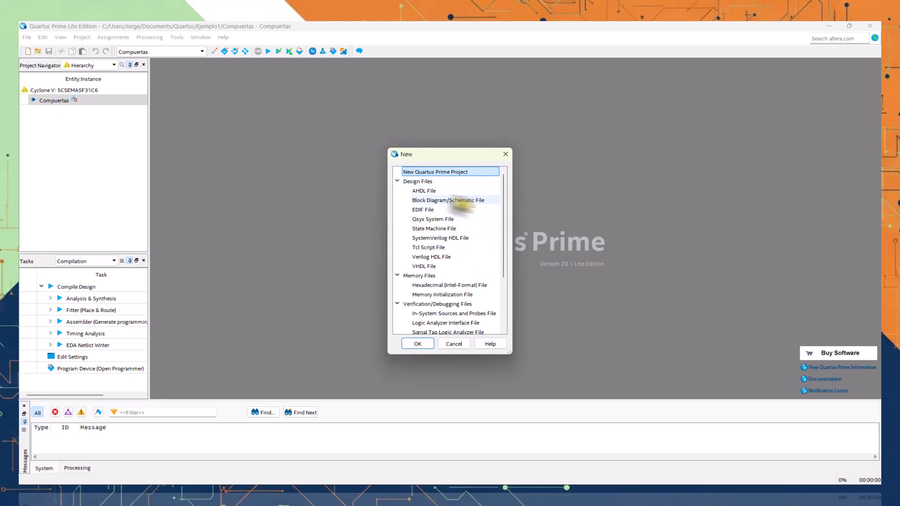
scroll(469, 291, "down", 3)
scroll(472, 299, "up", 3)
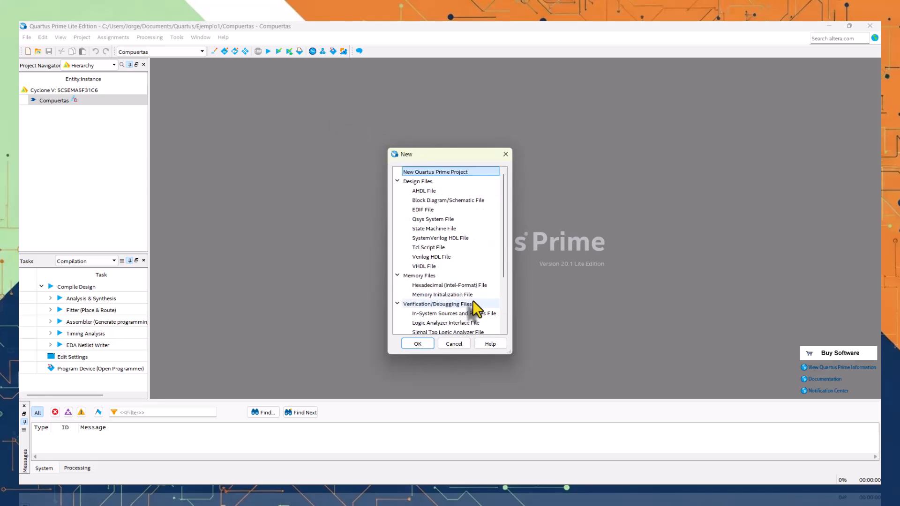
left_click(419, 182)
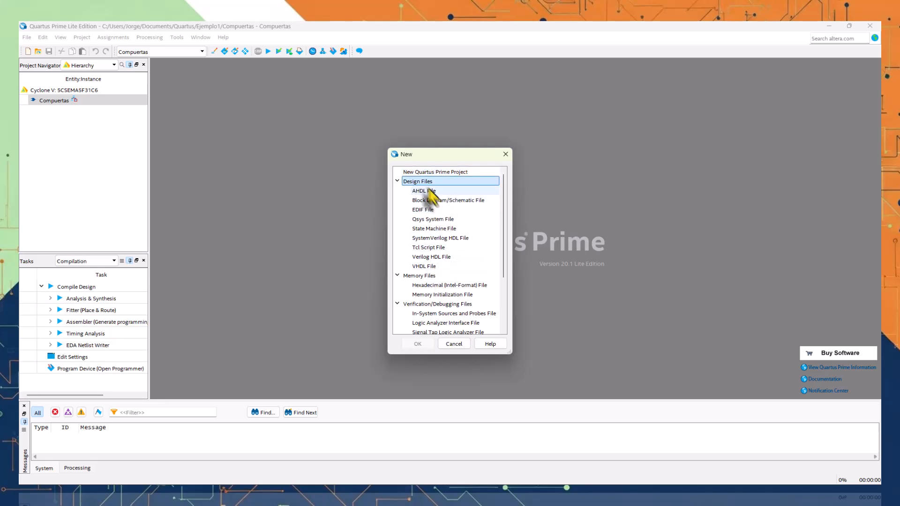
left_click(460, 200)
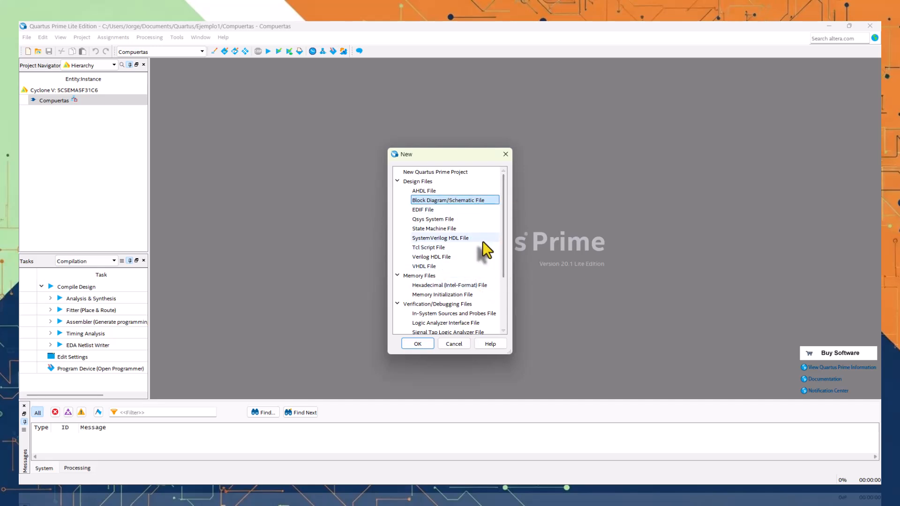
left_click(433, 257)
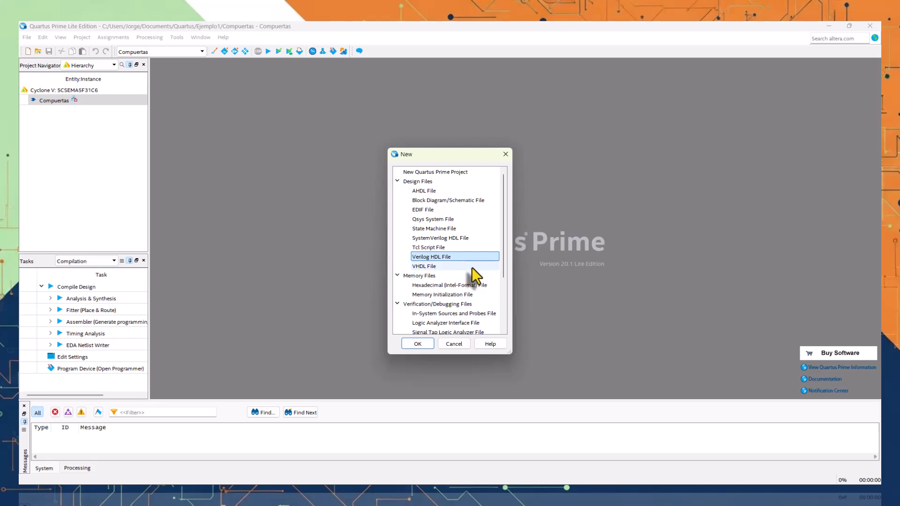
left_click(457, 228)
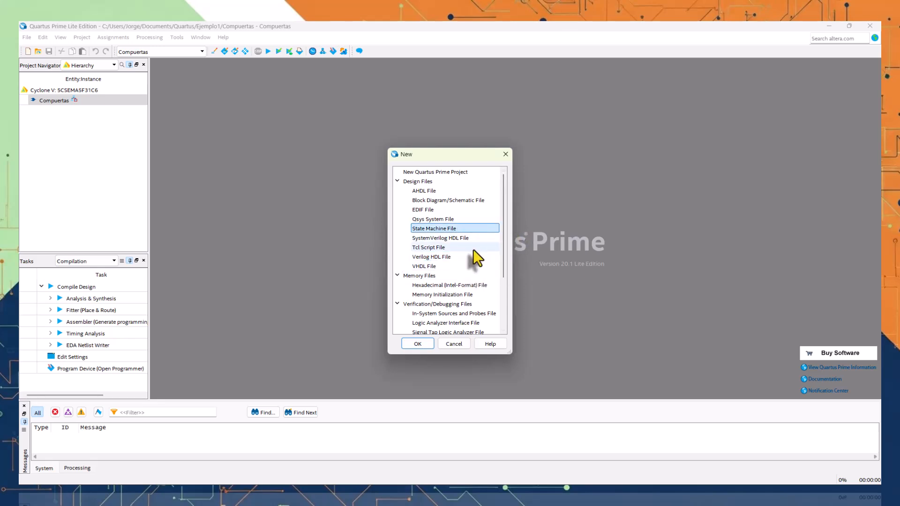
scroll(473, 250, "down", 1)
scroll(471, 247, "up", 1)
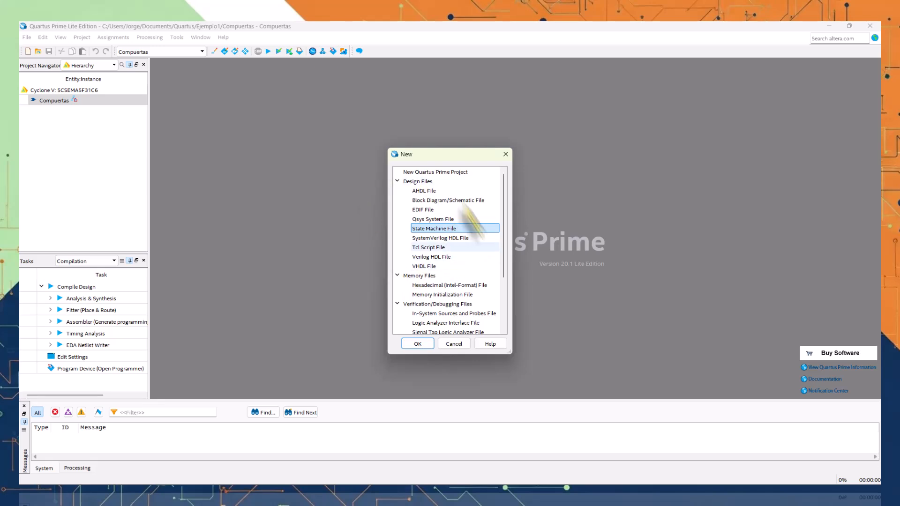
scroll(450, 256, "down", 1)
left_click(425, 258)
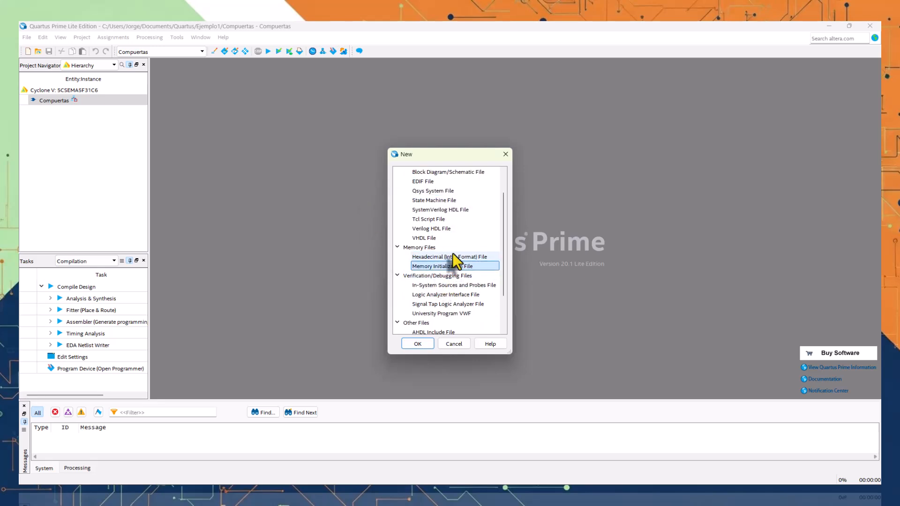
scroll(486, 260, "down", 2)
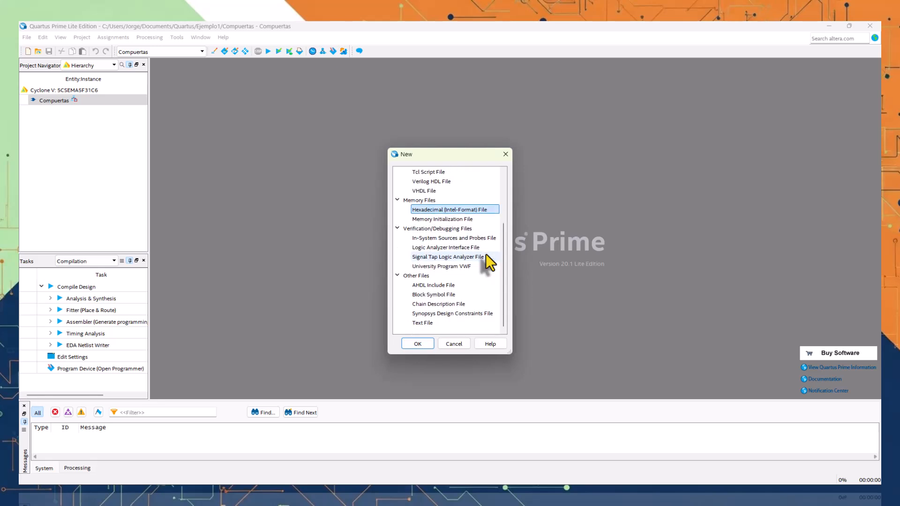
left_click(447, 265)
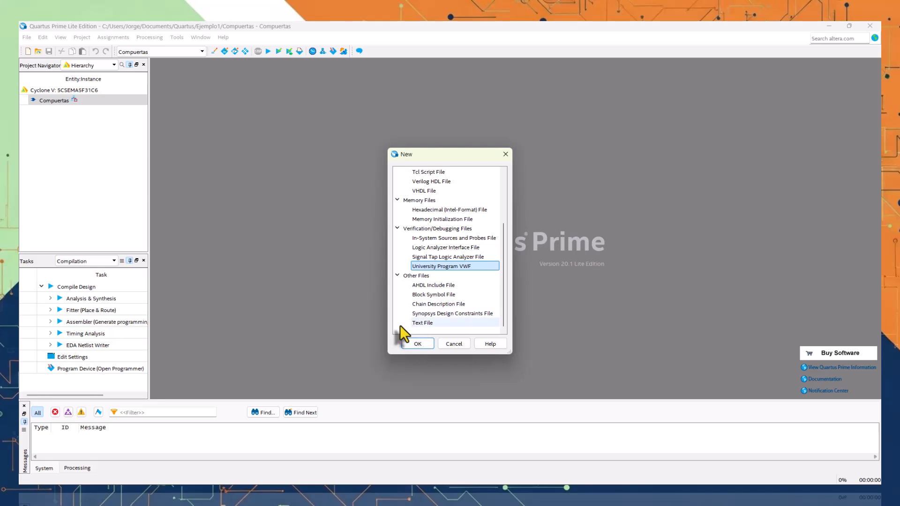
left_click(425, 294)
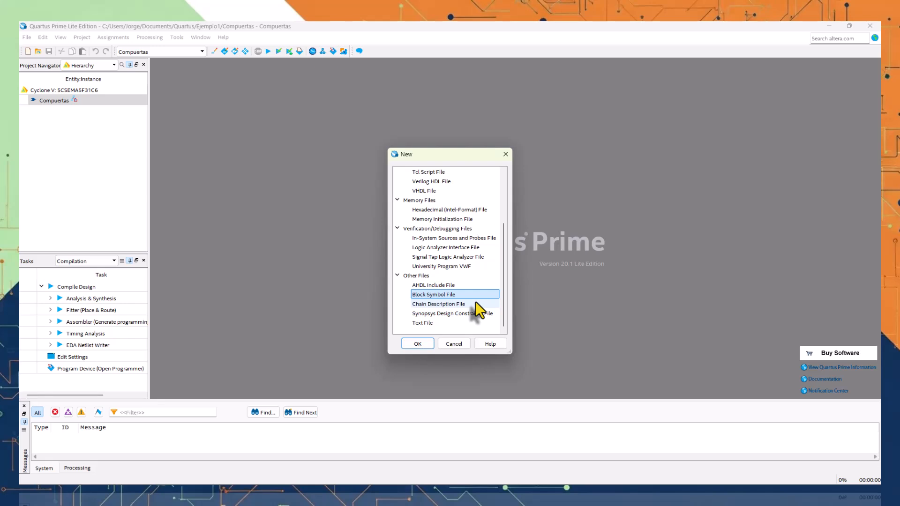
scroll(485, 291, "up", 3)
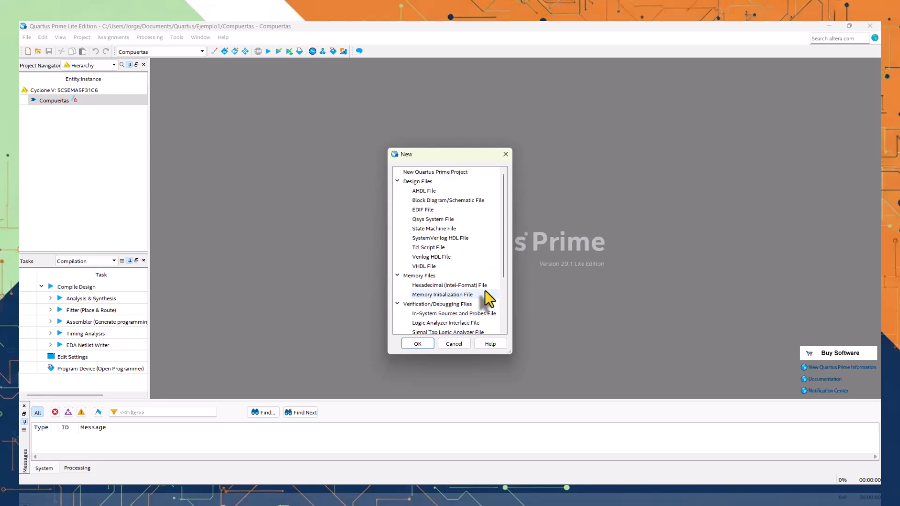
Step: Create a new Block Diagram/Schematic File and hide the guidelines on its canvas
left_click(463, 201)
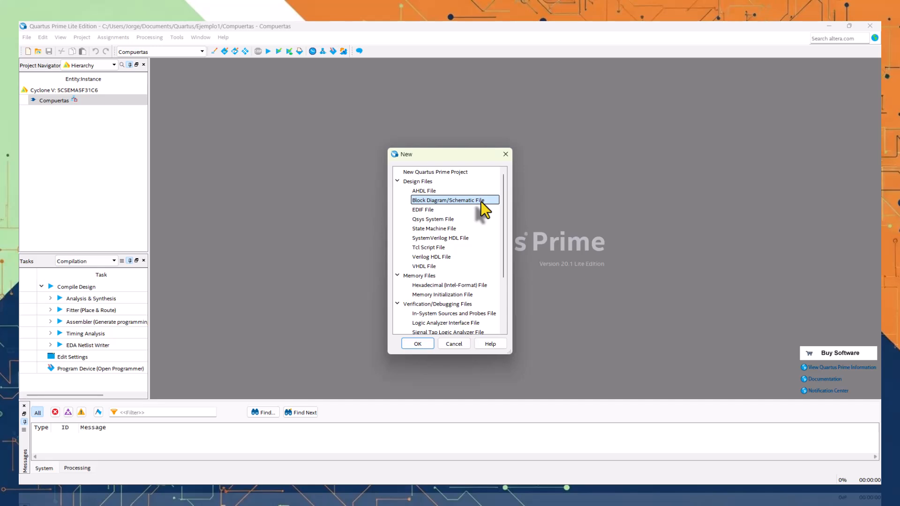
left_click(417, 345)
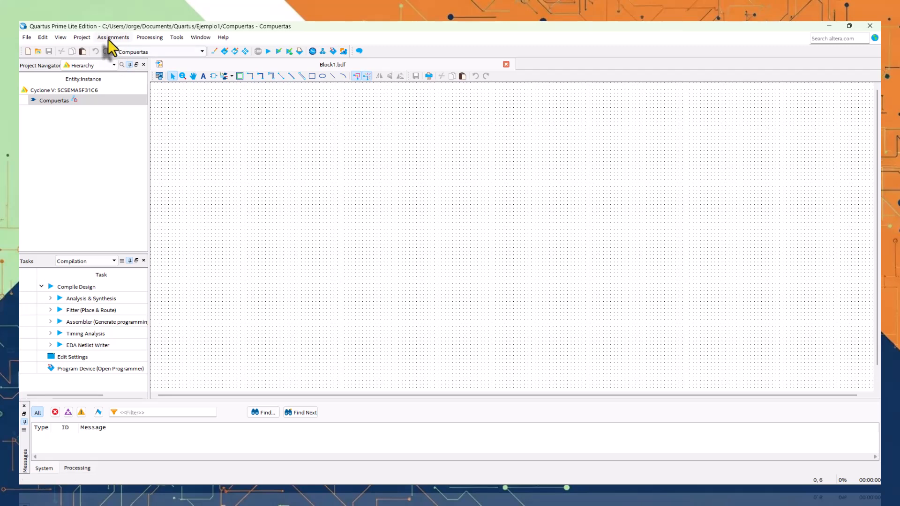
left_click(62, 38)
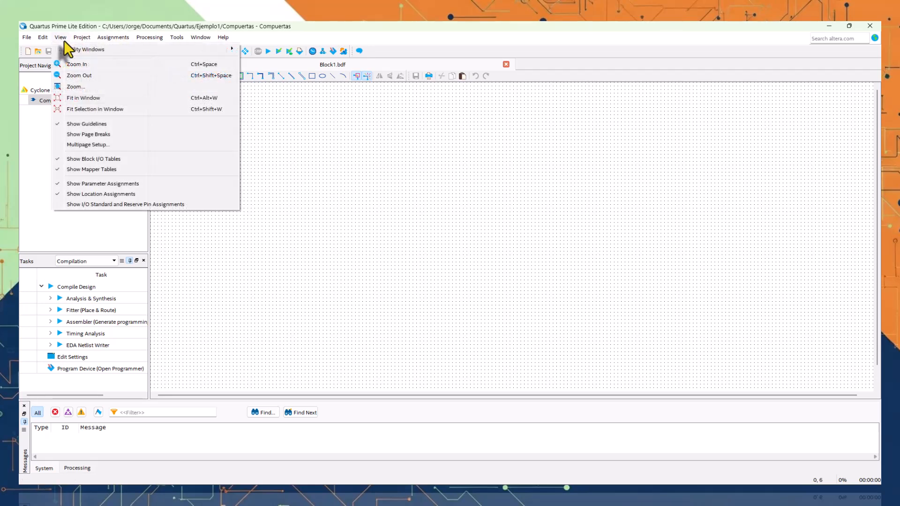
left_click(109, 123)
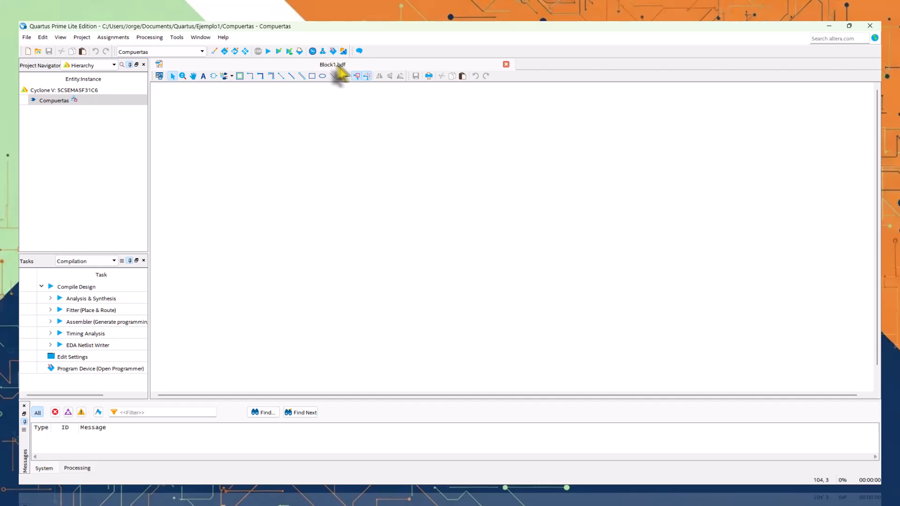
left_click(357, 75)
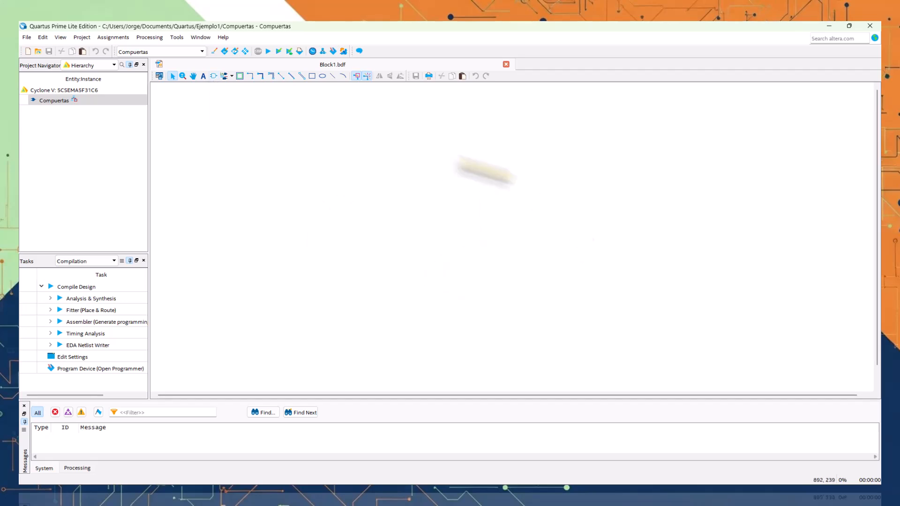
Step: Start inserting a symbol in the schematic, make the Symbol dialog taller, and expand the others > maxplus2 library
double_click(408, 220)
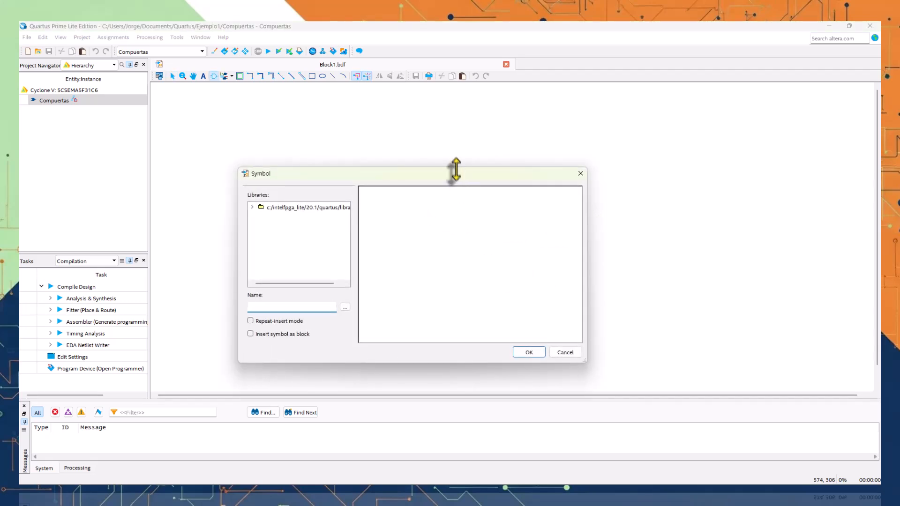
left_click_drag(455, 170, 451, 113)
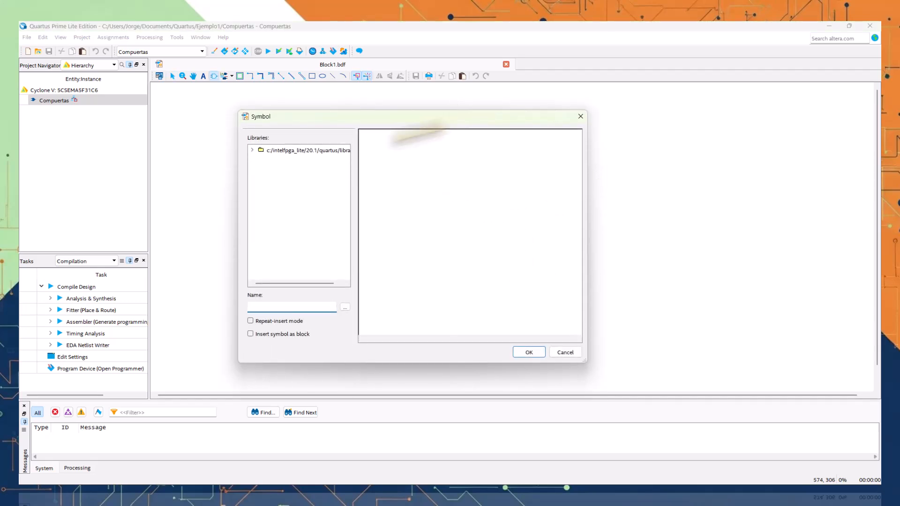
left_click(253, 150)
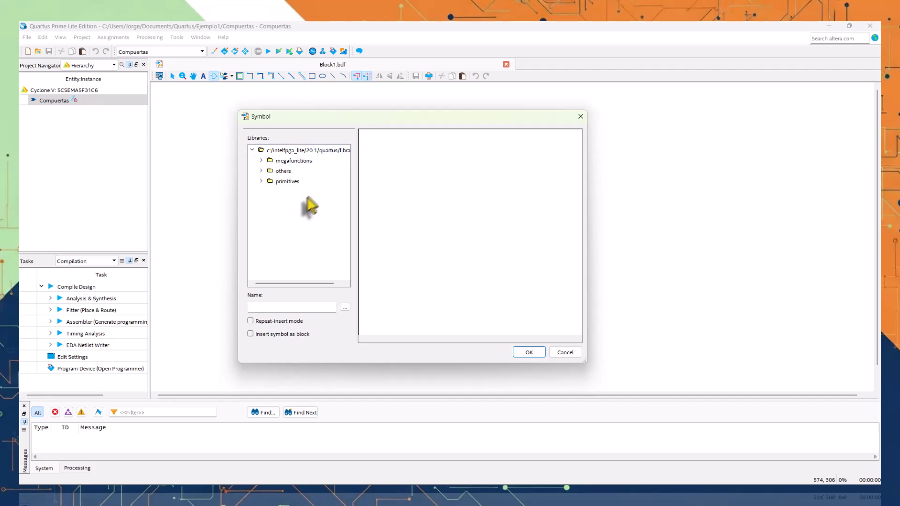
left_click(261, 160)
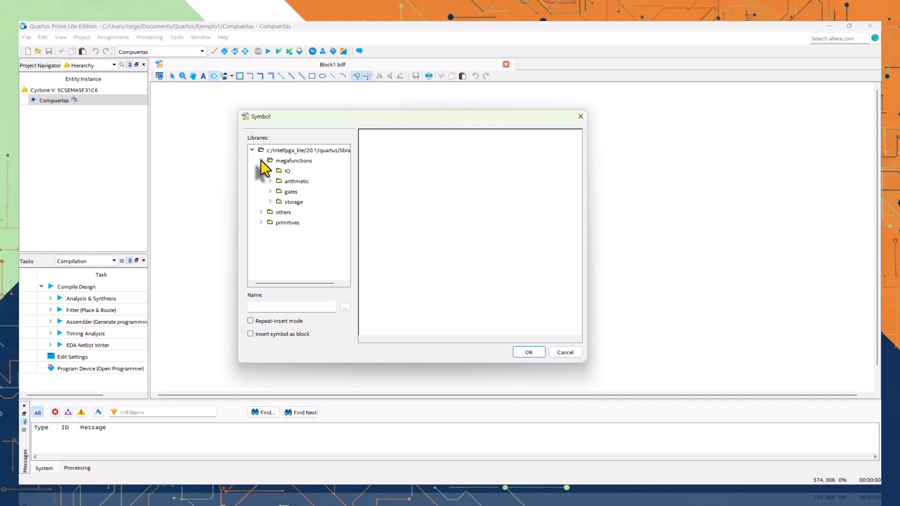
left_click(261, 160)
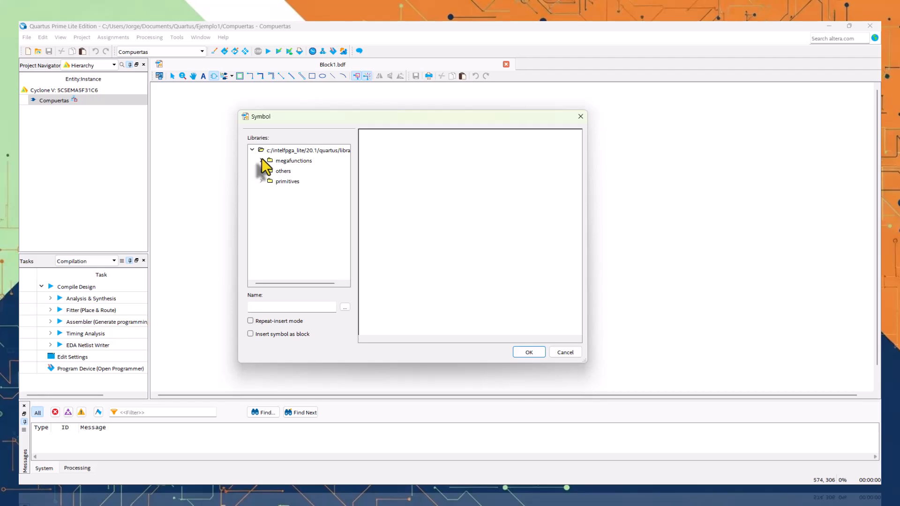
left_click(261, 161)
left_click(261, 161)
left_click(261, 170)
left_click(270, 181)
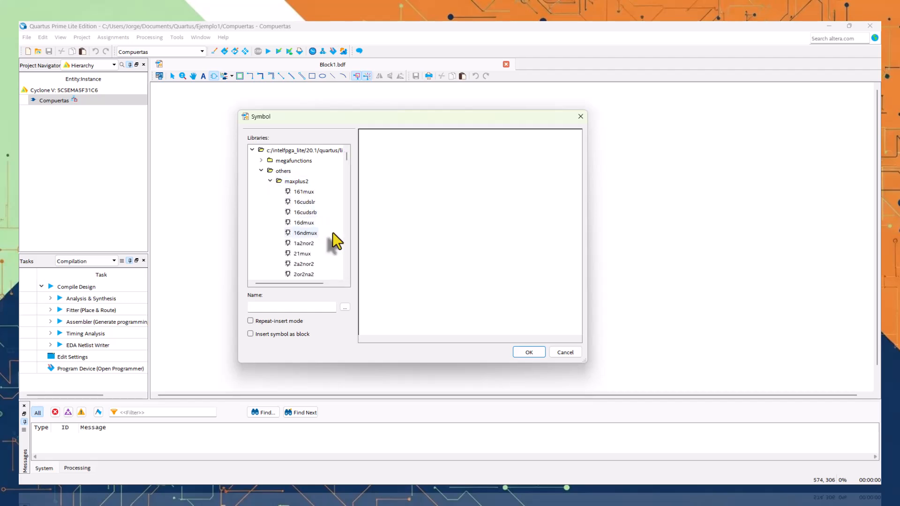
Step: Preview the 161mux, 4count and 2x8mux symbols in the maxplus2 library
left_click(308, 191)
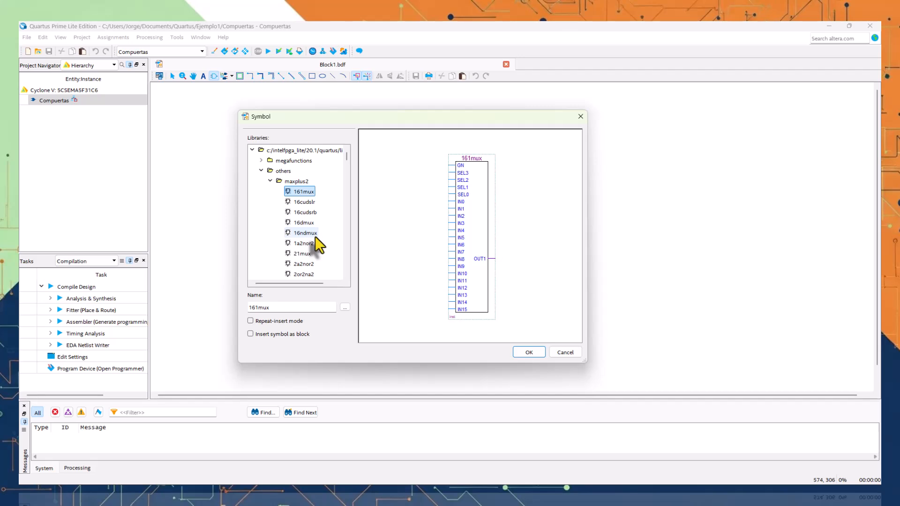
scroll(316, 236, "down", 2)
scroll(316, 237, "down", 1)
left_click(302, 212)
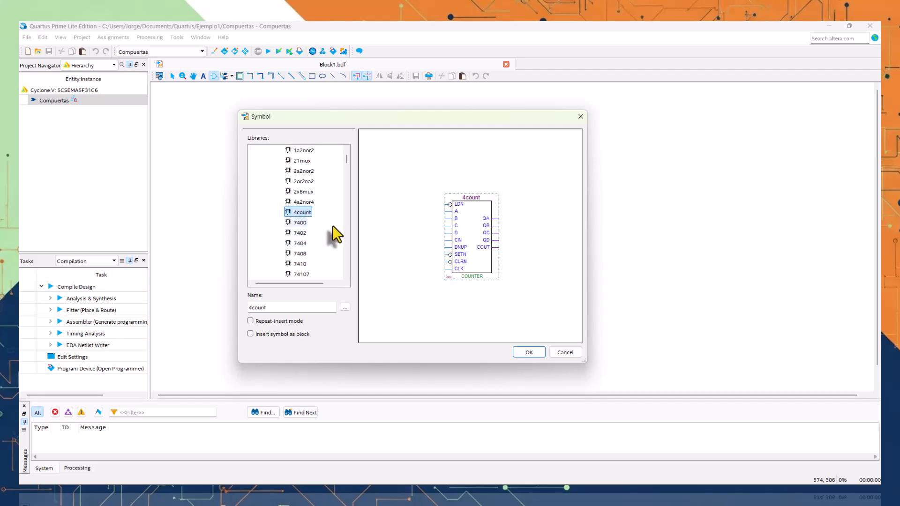
left_click(305, 192)
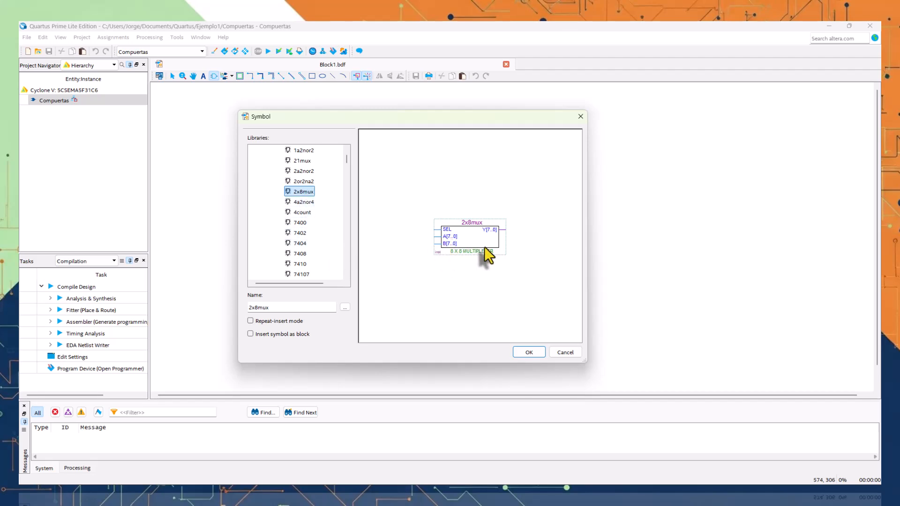
Step: Preview the basic gate symbols 7400, 7402, 7404 and 7408 in the maxplus2 library
left_click(292, 223)
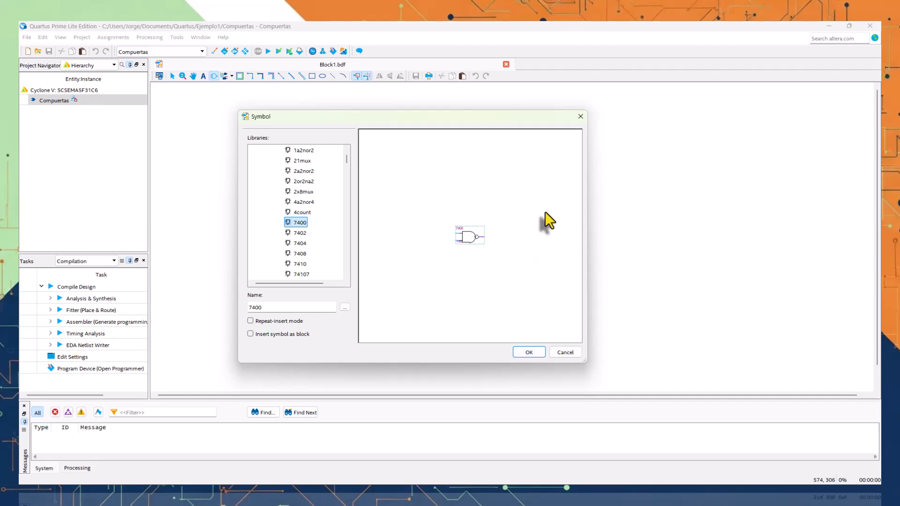
key("Down")
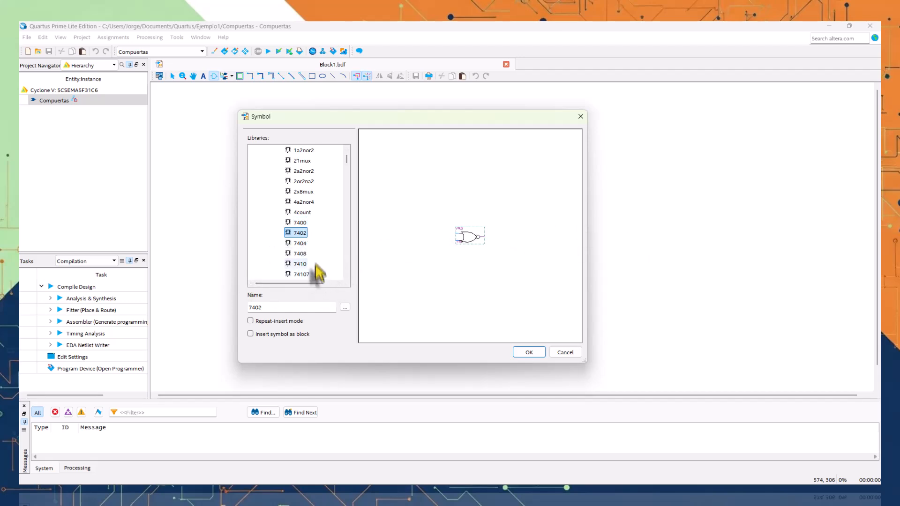
key("Down")
key("Down")
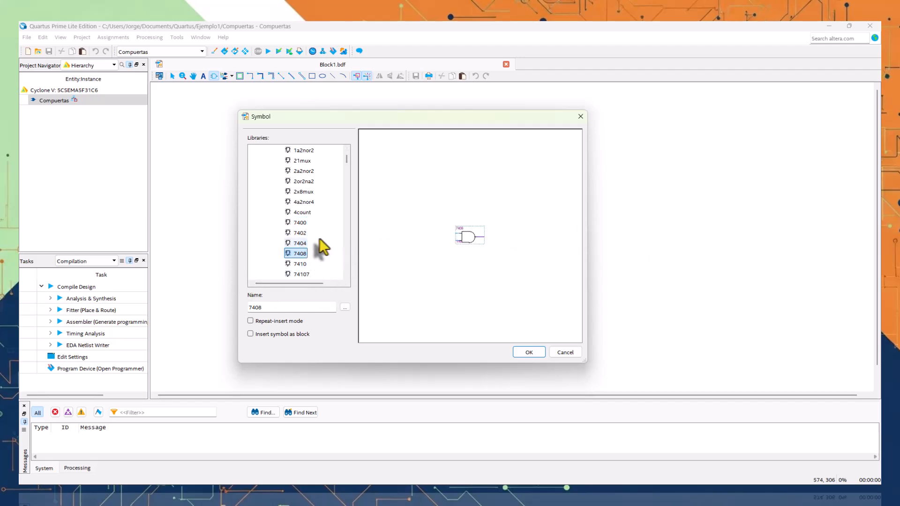
Step: Preview the 74157 multiplexer, 74138 decoder and 74283 adder symbols in the maxplus2 library
scroll(319, 238, "down", 2)
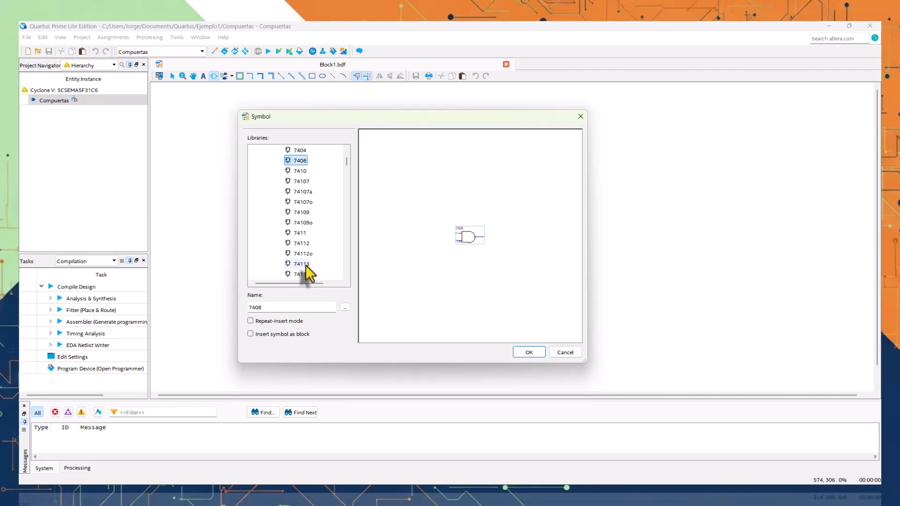
scroll(319, 235, "down", 13)
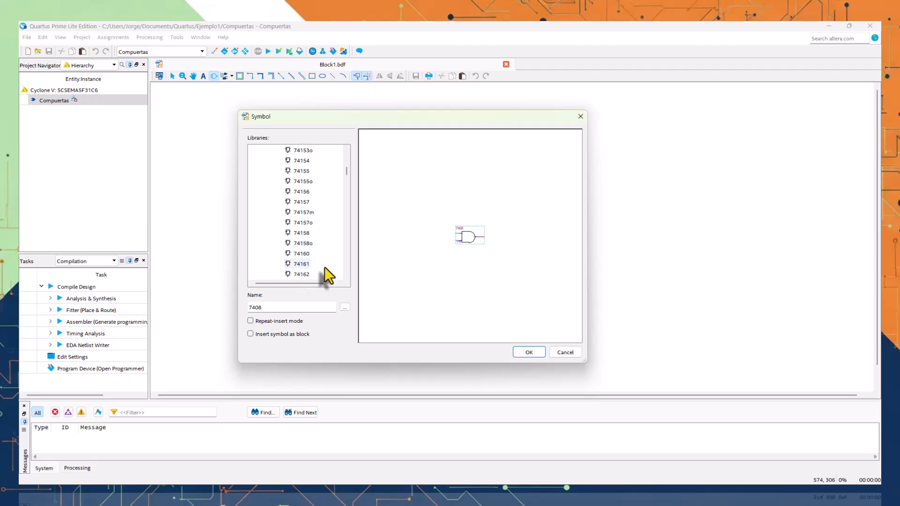
left_click(306, 202)
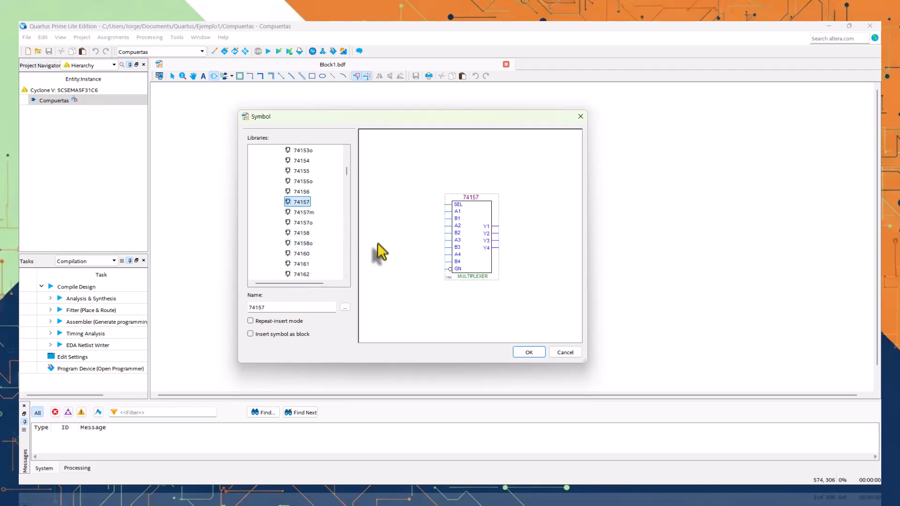
scroll(328, 256, "up", 5)
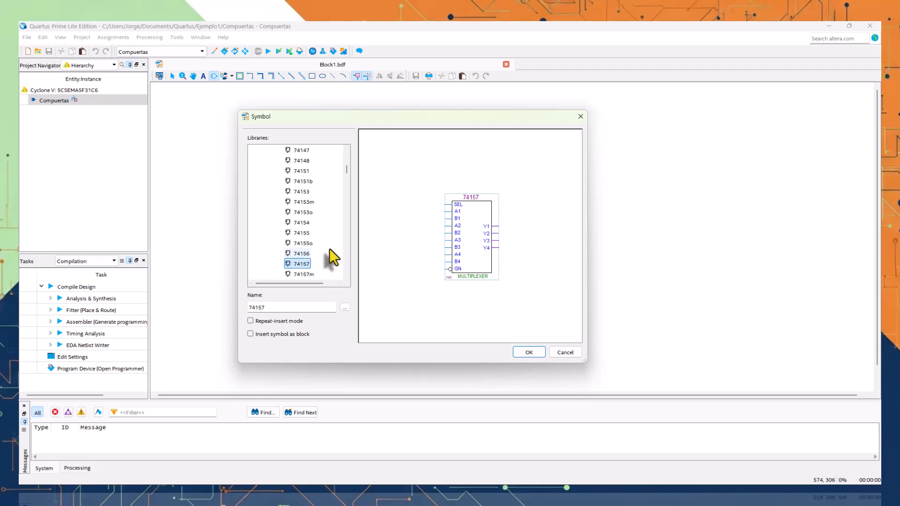
left_click(304, 182)
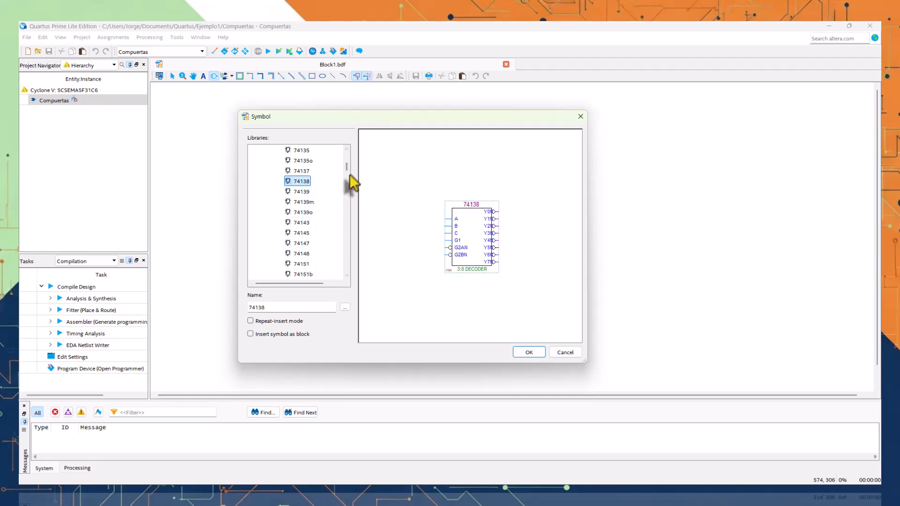
left_click_drag(346, 167, 347, 196)
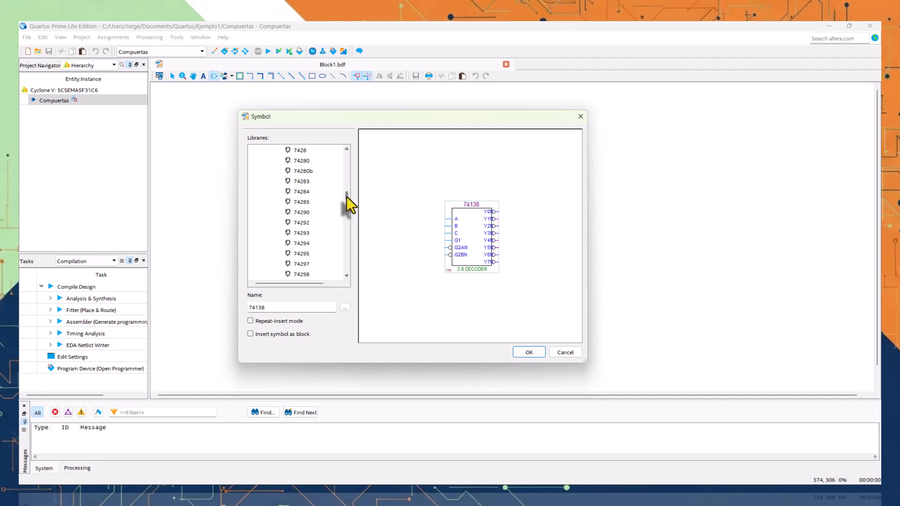
left_click(301, 183)
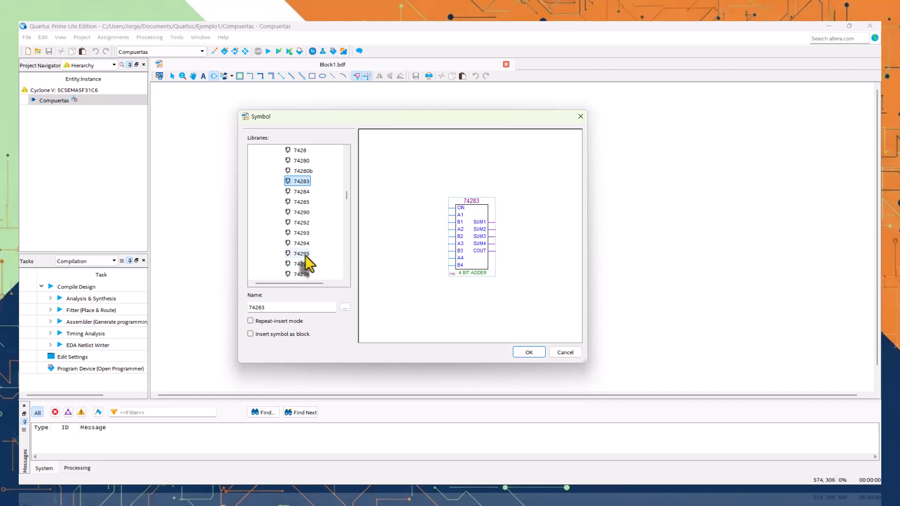
Step: Compare the previews of the 74184 BCD-to-binary and 74185 binary-to-BCD converter symbols
scroll(327, 238, "up", 10)
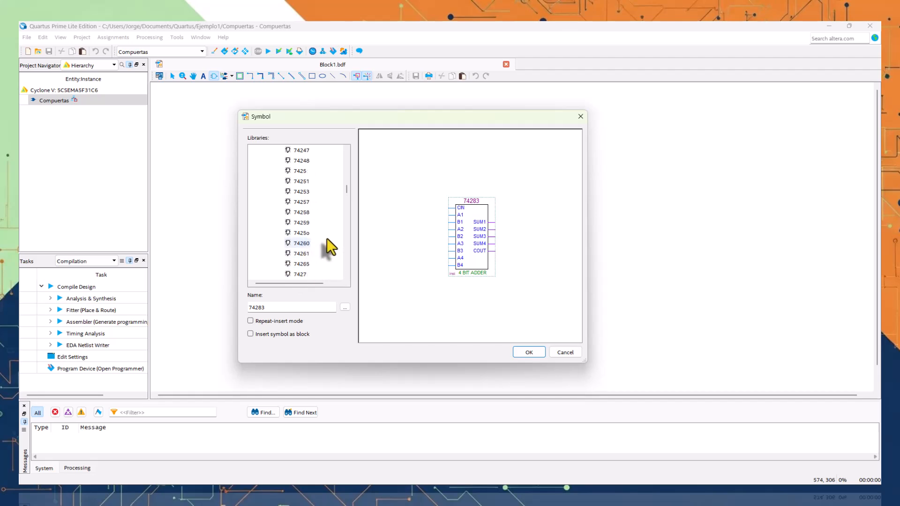
scroll(329, 240, "up", 4)
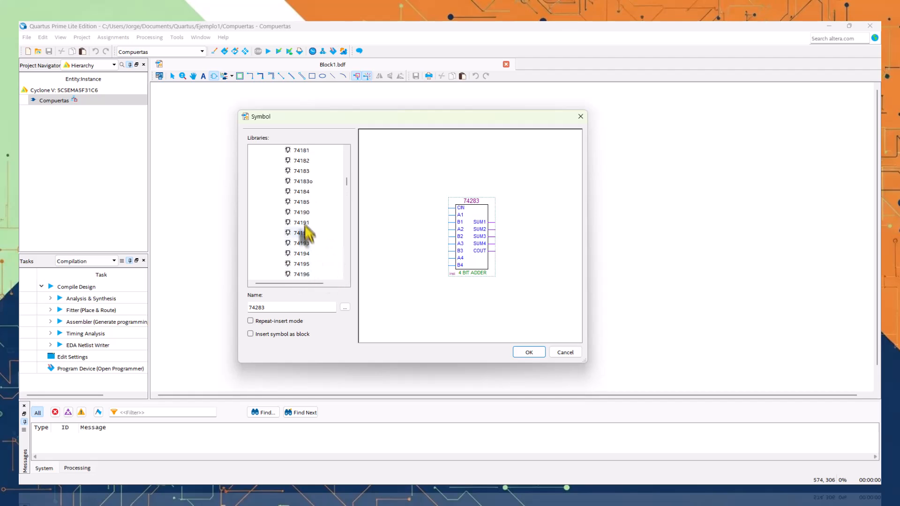
left_click(301, 192)
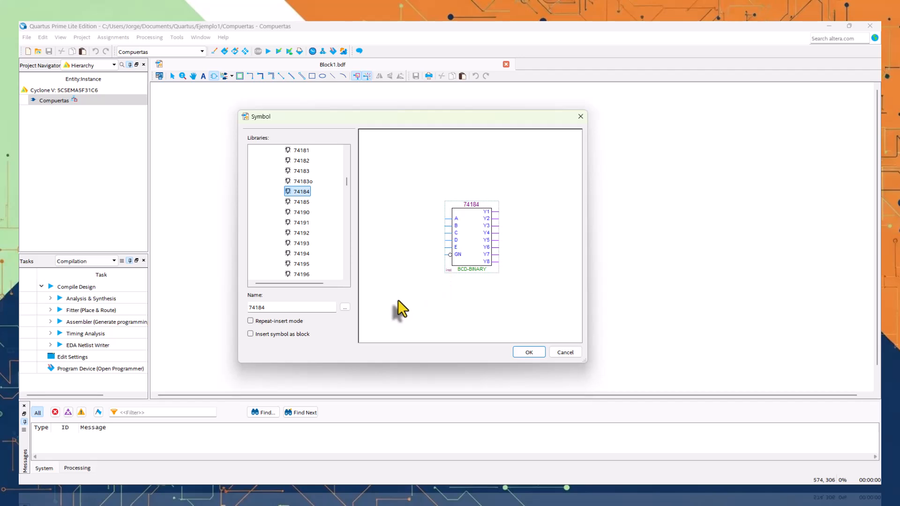
left_click(297, 203)
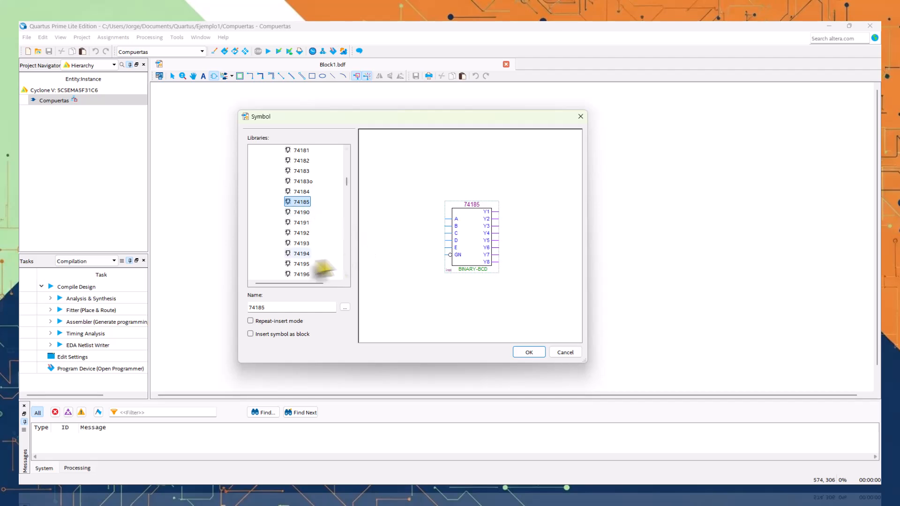
left_click(308, 193)
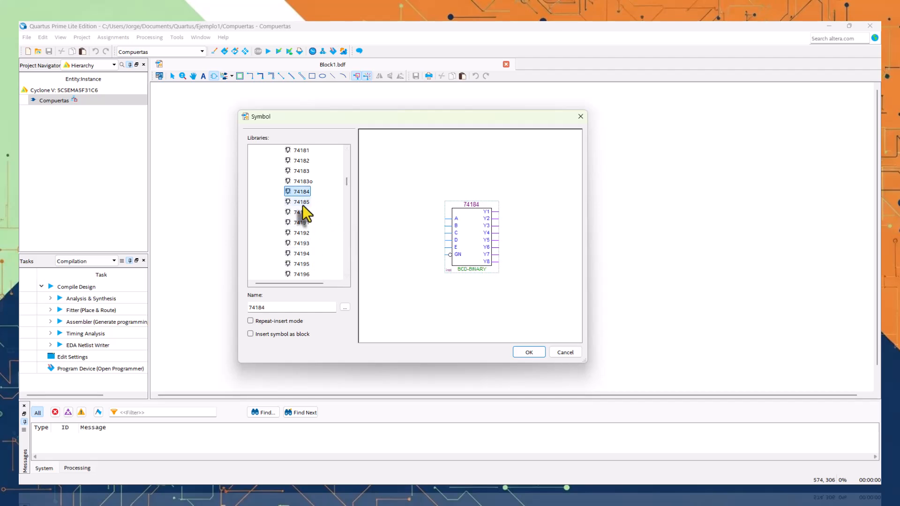
left_click(304, 204)
left_click(303, 193)
left_click(305, 204)
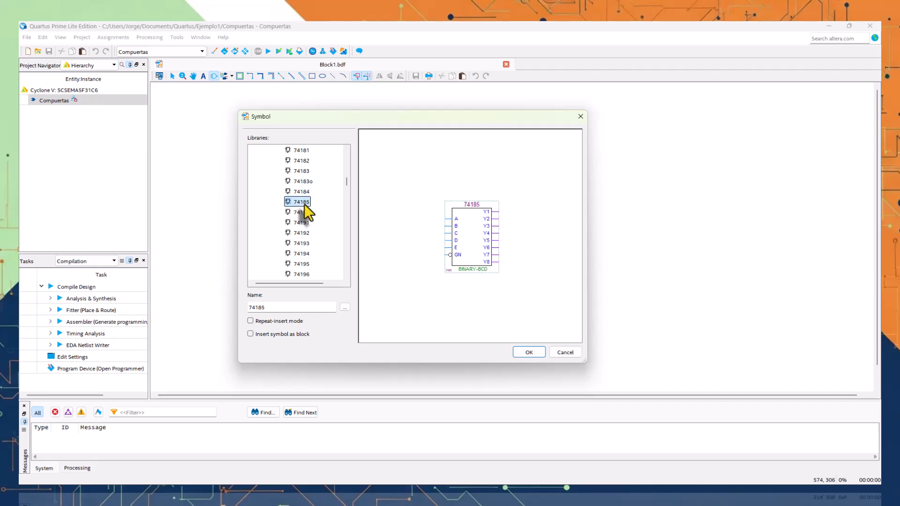
Step: Browse further through the maxplus2 symbols, then collapse the maxplus2 and others libraries
scroll(311, 240, "down", 8)
scroll(313, 241, "down", 10)
scroll(309, 240, "down", 4)
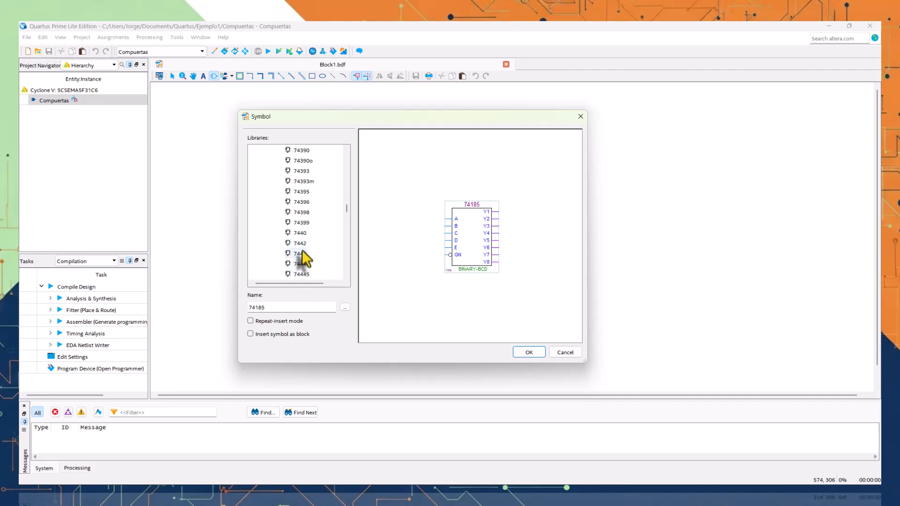
left_click_drag(346, 208, 349, 218)
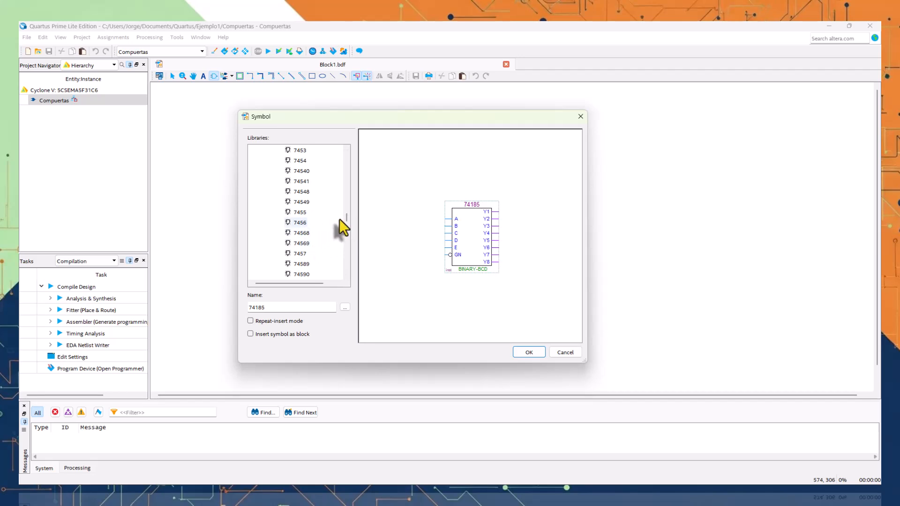
left_click_drag(346, 218, 345, 154)
left_click(271, 181)
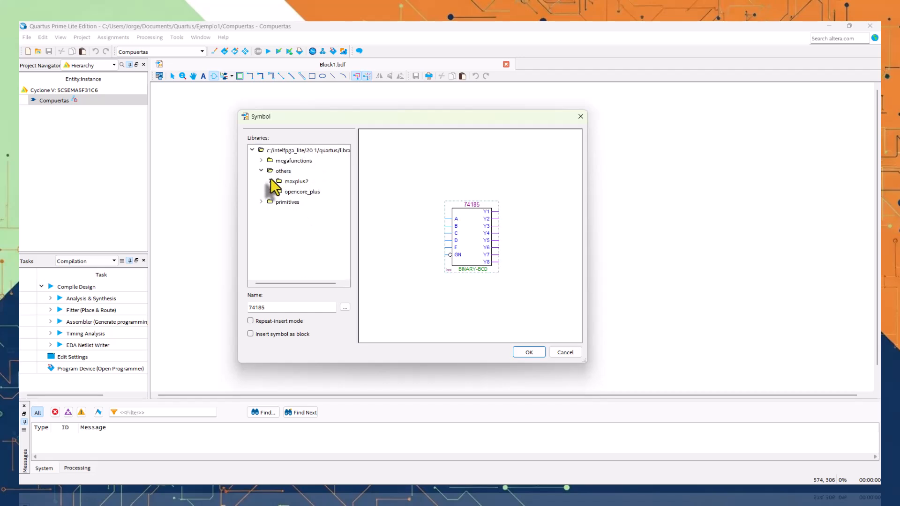
left_click(261, 170)
Step: Expand the primitives library, check its buffer folder and expand its logic folder
left_click(262, 181)
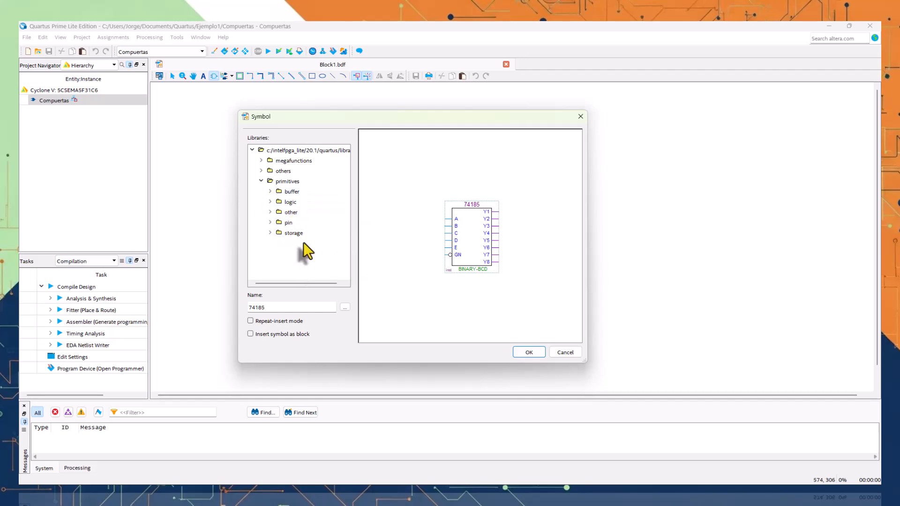
left_click(270, 191)
left_click(270, 192)
left_click(271, 203)
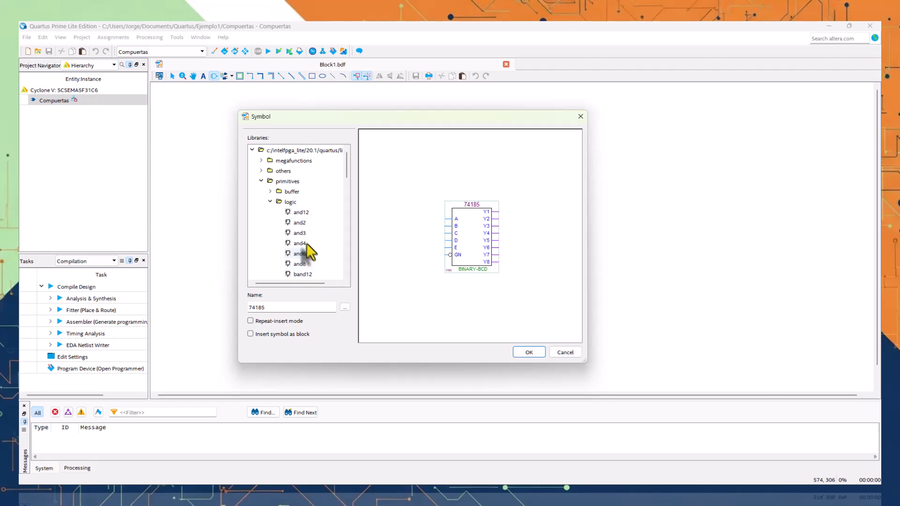
Step: Preview the AND gate primitives and12, and2, and3 and and8 in the logic folder
left_click(298, 214)
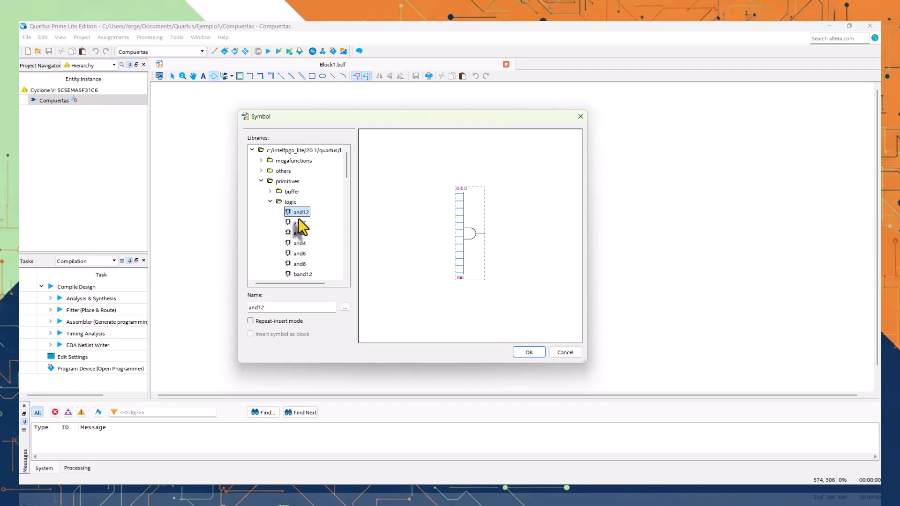
left_click(299, 223)
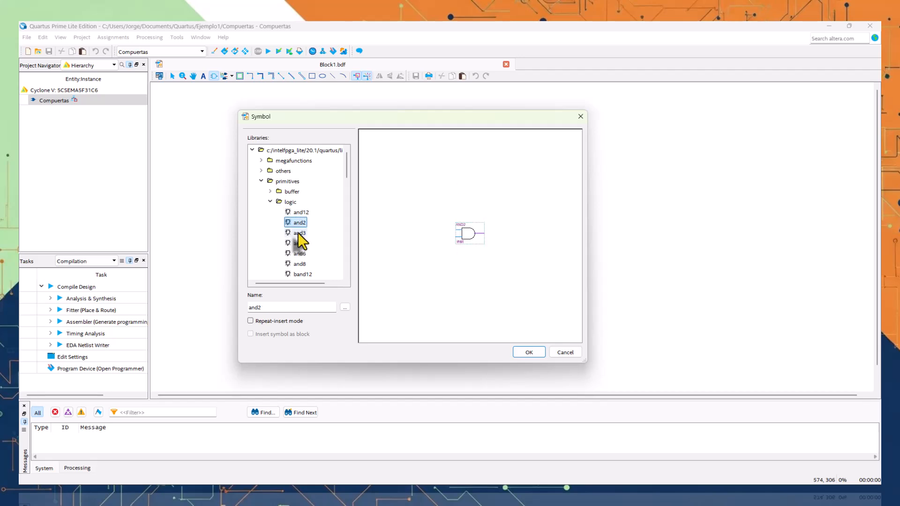
left_click(297, 232)
left_click(299, 213)
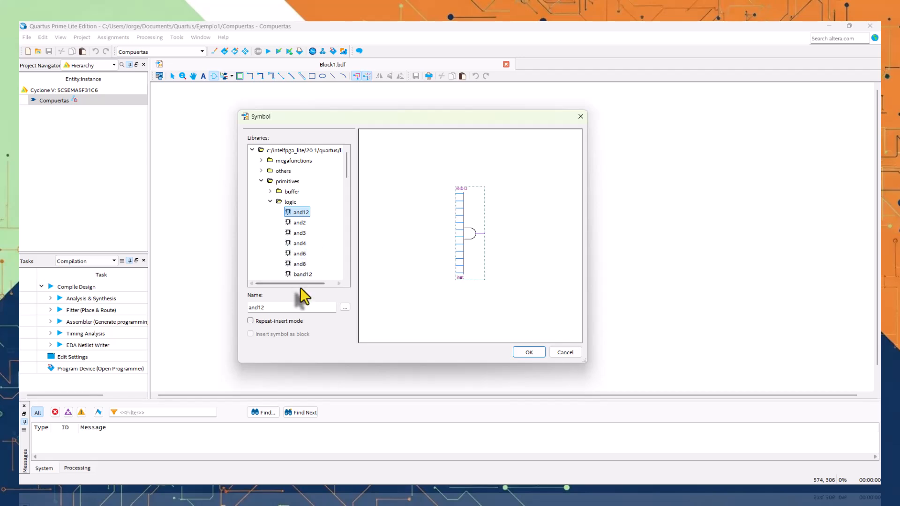
left_click(302, 263)
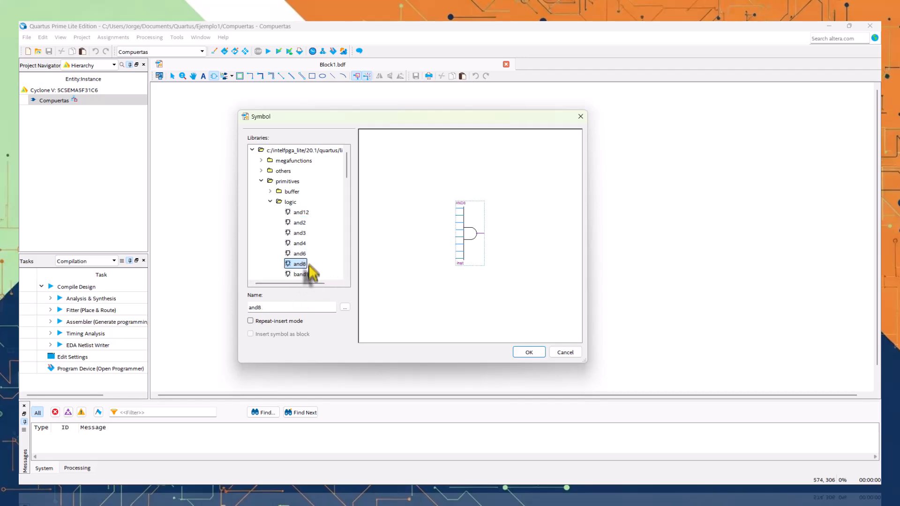
Step: Preview the nor6, xnor and xor primitives and look through the other gates in the logic folder
scroll(316, 262, "down", 5)
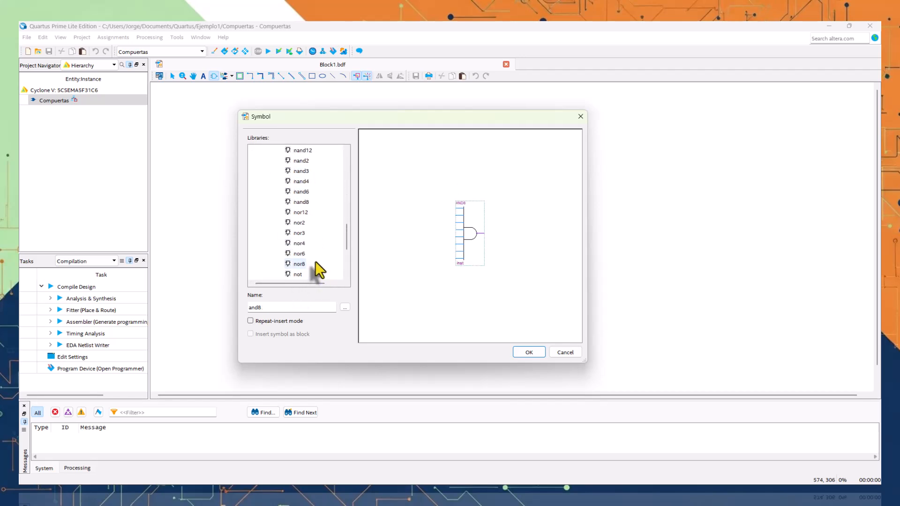
left_click(305, 253)
scroll(326, 269, "down", 3)
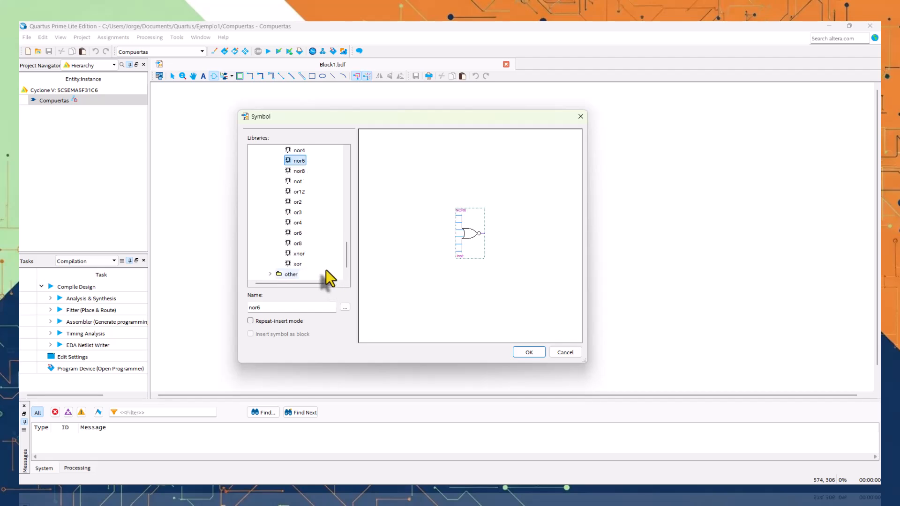
left_click(300, 253)
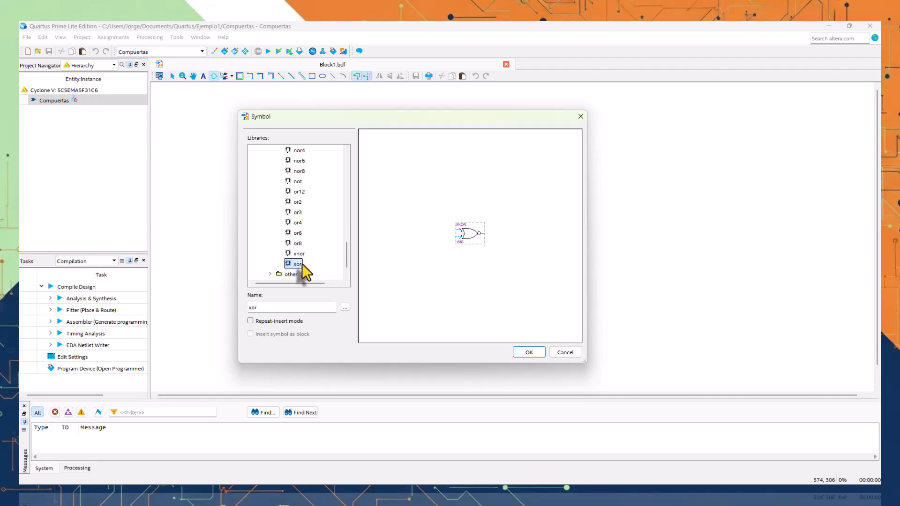
left_click(302, 263)
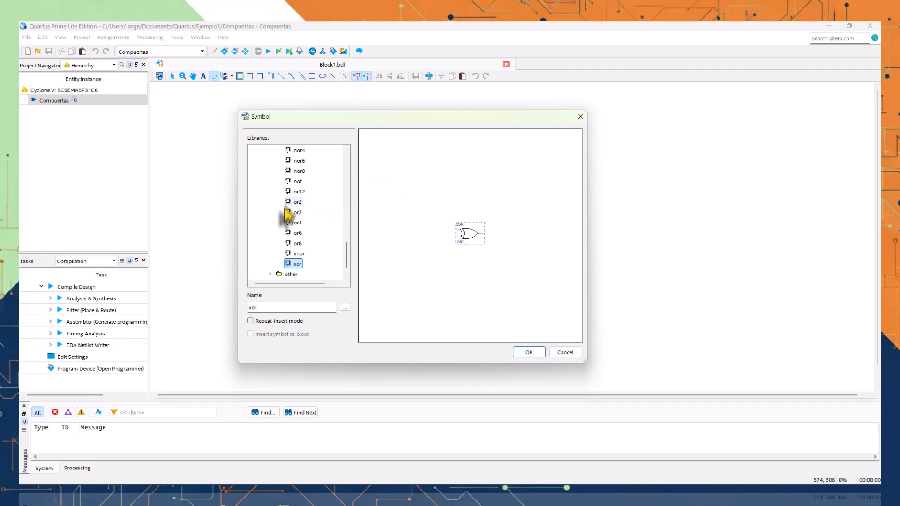
scroll(321, 246, "up", 4)
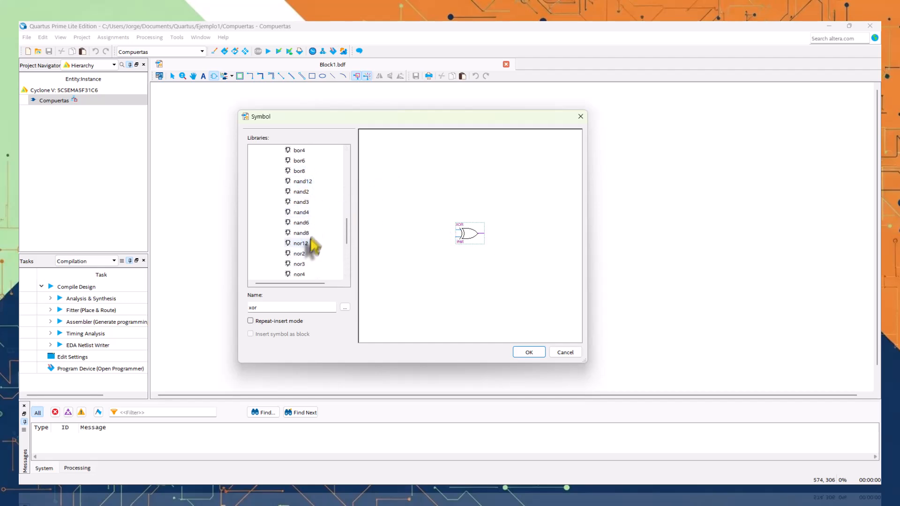
scroll(319, 247, "down", 4)
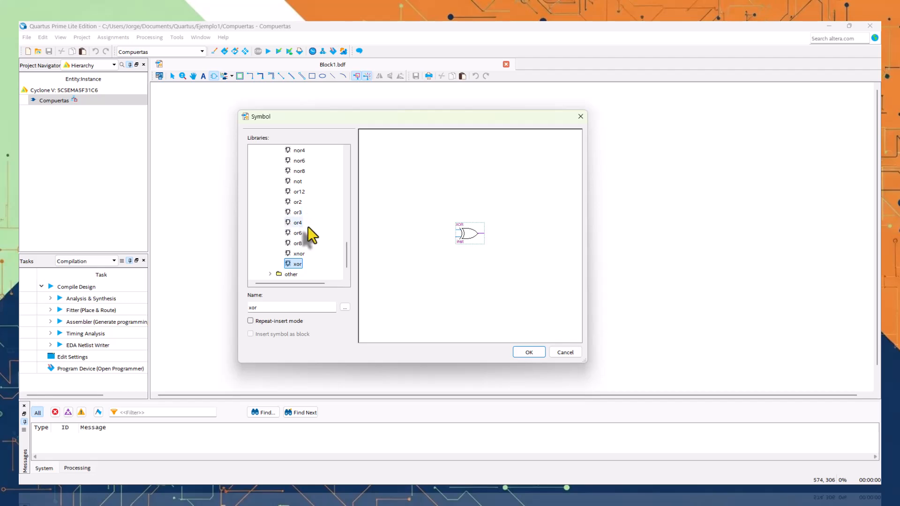
scroll(300, 223, "up", 15)
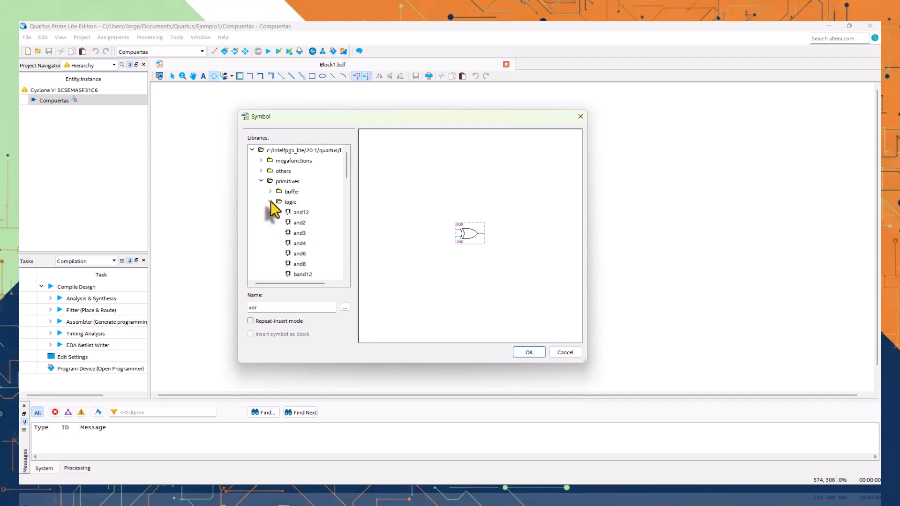
Step: Collapse the logic folder, expand the primitives' other folder and preview its title, constant and param symbols
left_click(270, 202)
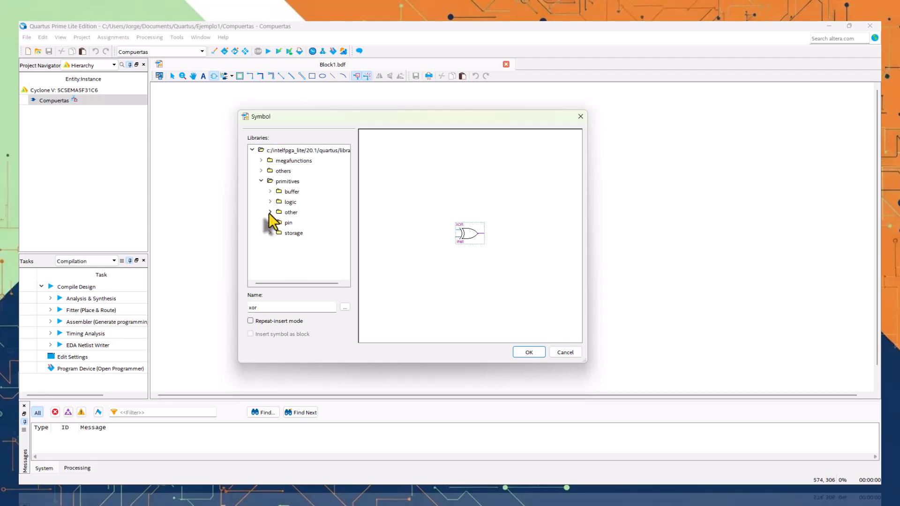
left_click(270, 212)
scroll(315, 255, "down", 1)
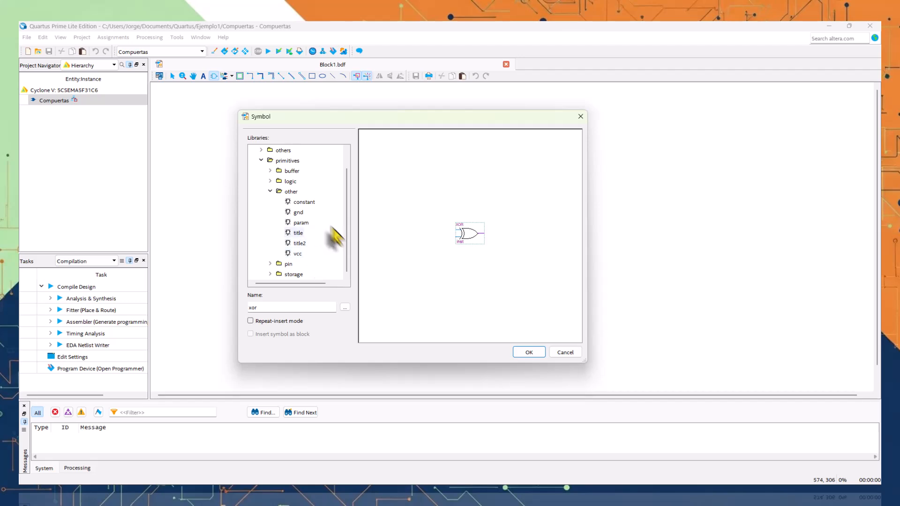
left_click(300, 233)
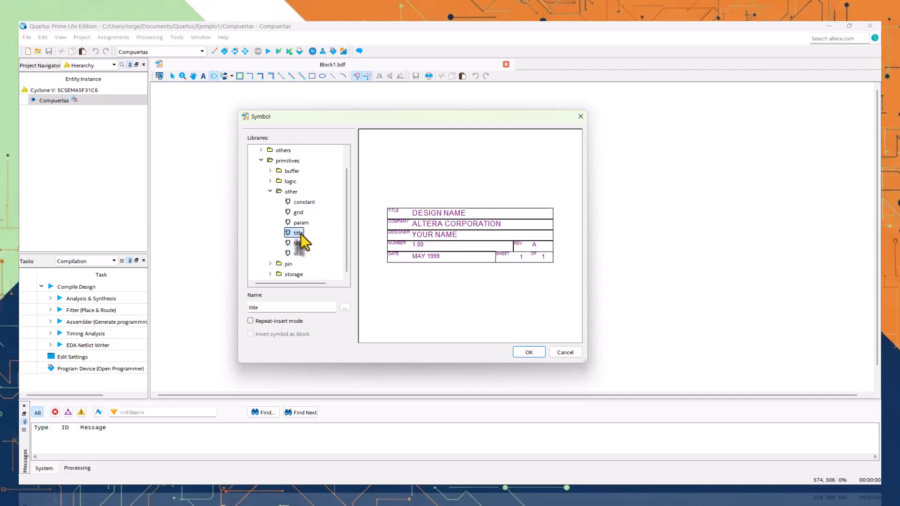
left_click(306, 204)
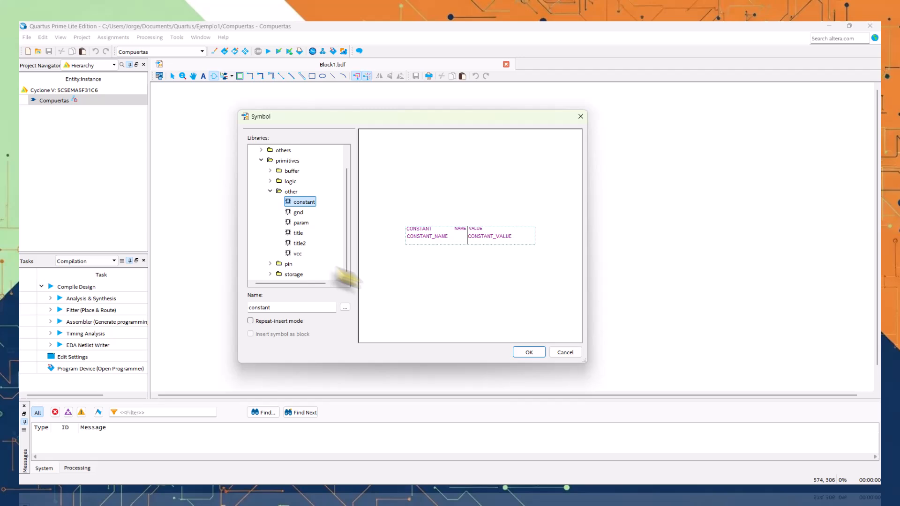
left_click(301, 224)
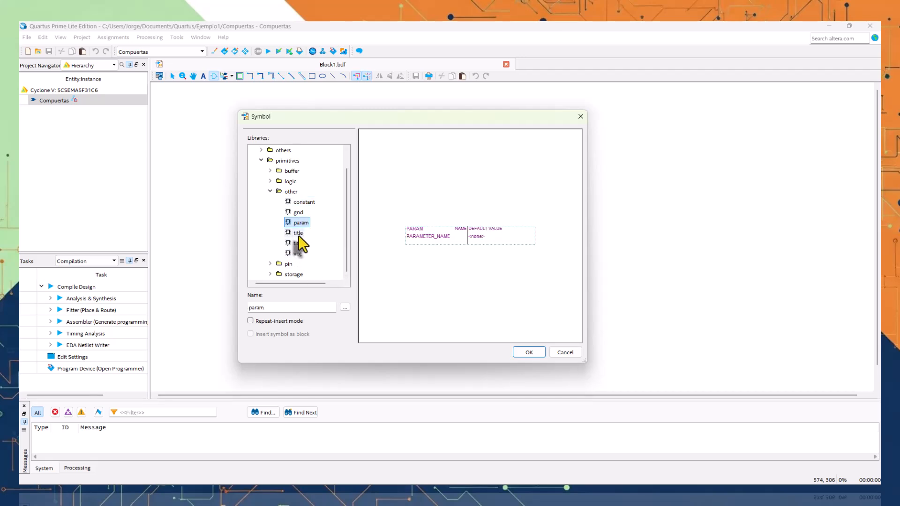
left_click(298, 234)
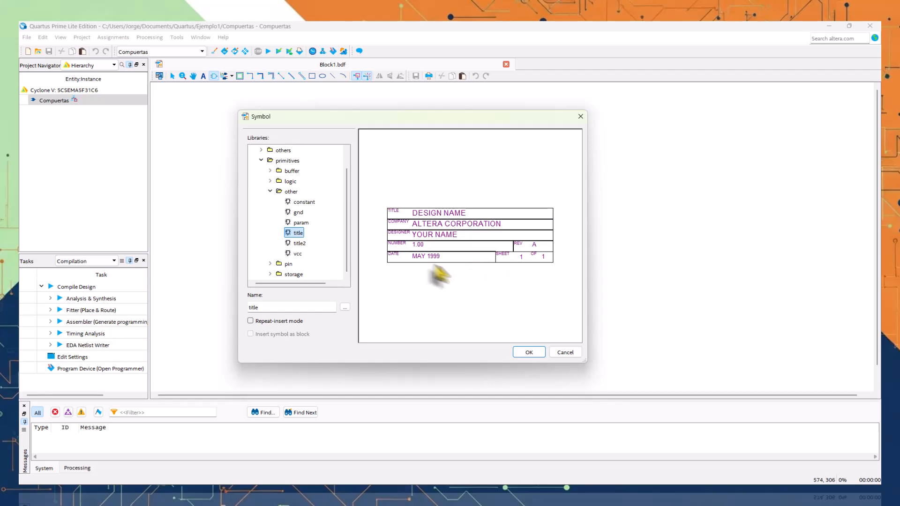
Step: Preview and compare the gnd and vcc symbols, then collapse the other folder
left_click(298, 213)
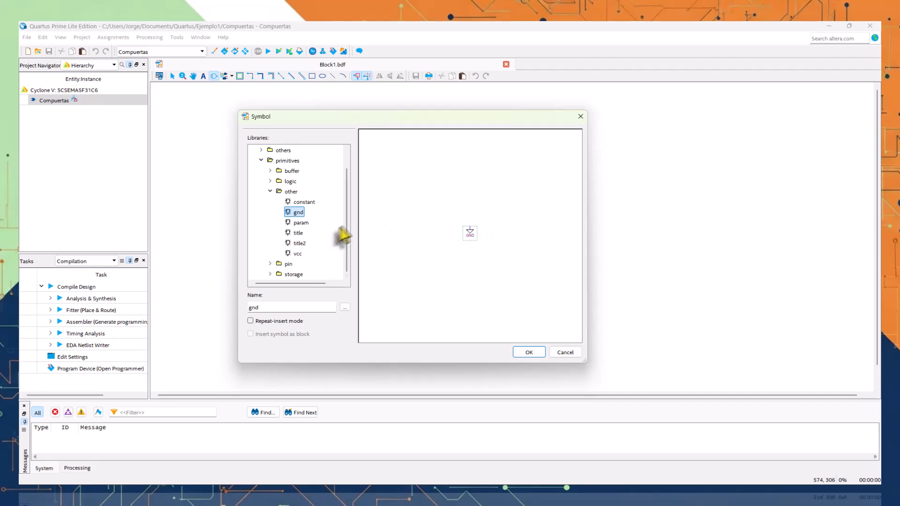
left_click(301, 256)
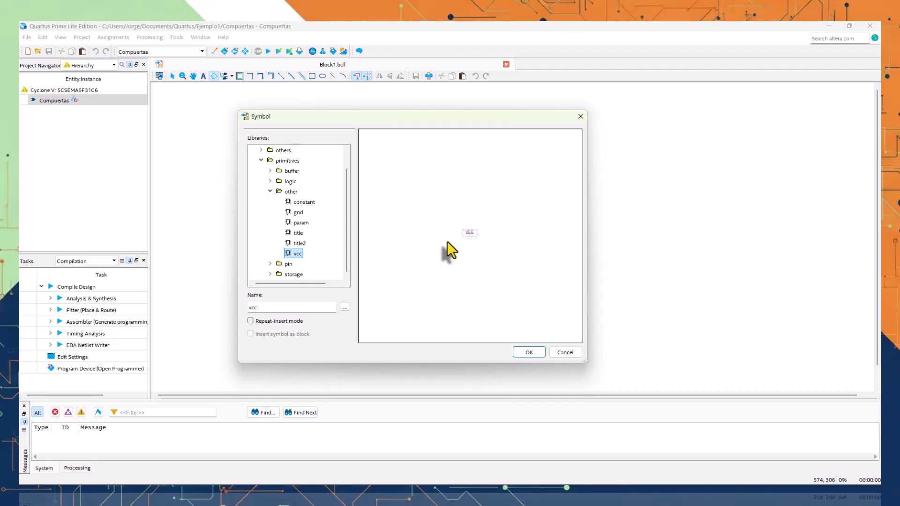
left_click(299, 213)
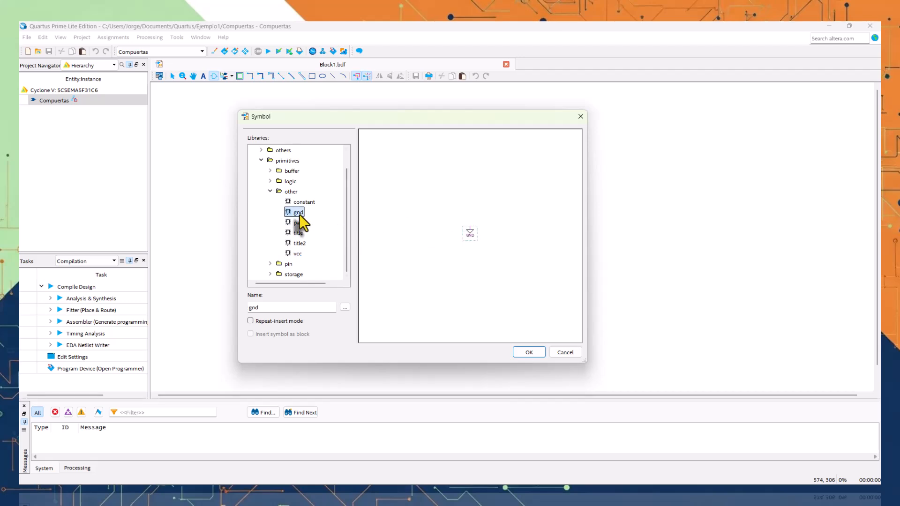
left_click(298, 255)
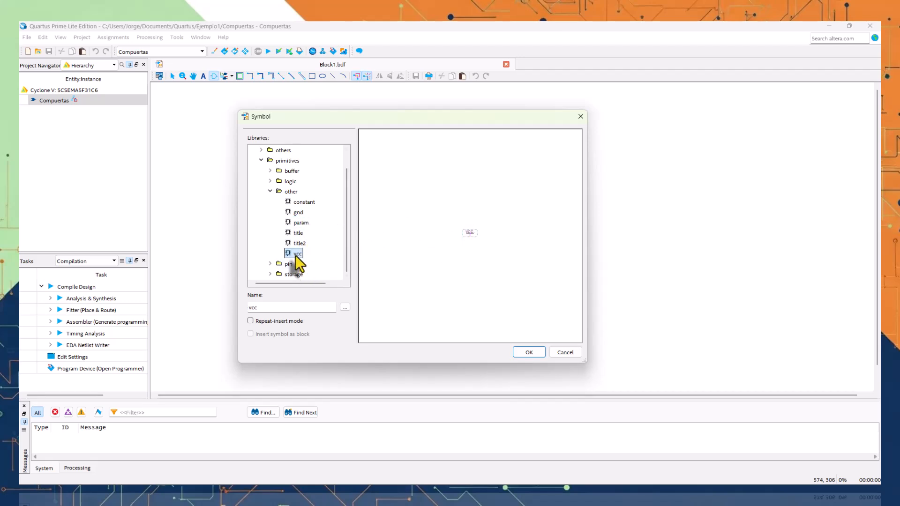
left_click(270, 192)
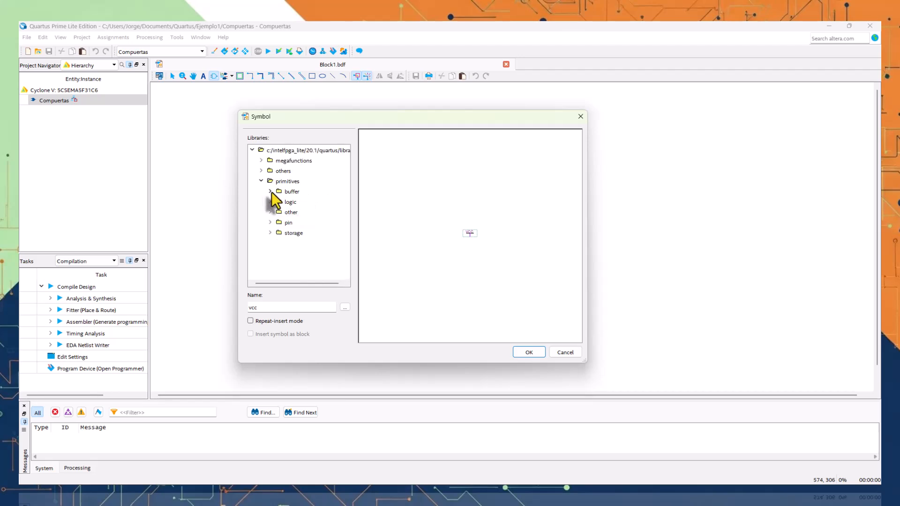
Step: Expand the pin folder, preview the bidir and output pin symbols, and collapse the folder
left_click(269, 223)
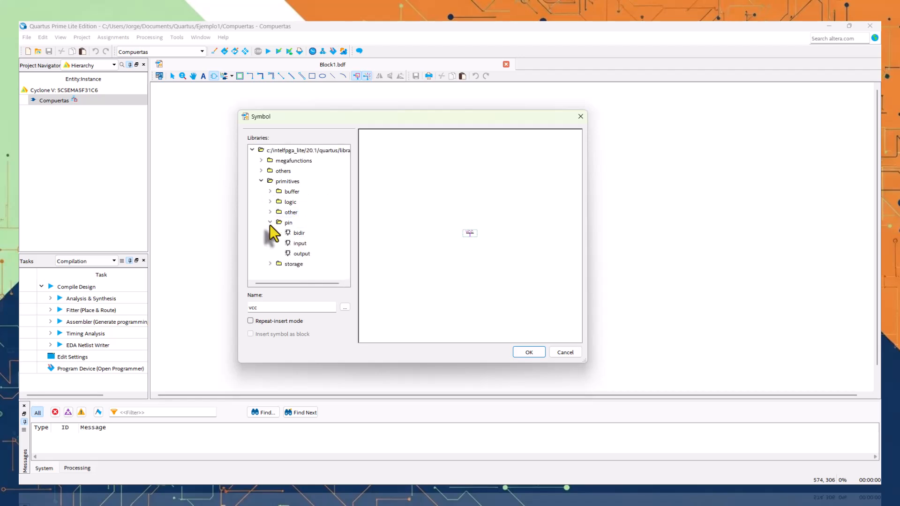
left_click(298, 233)
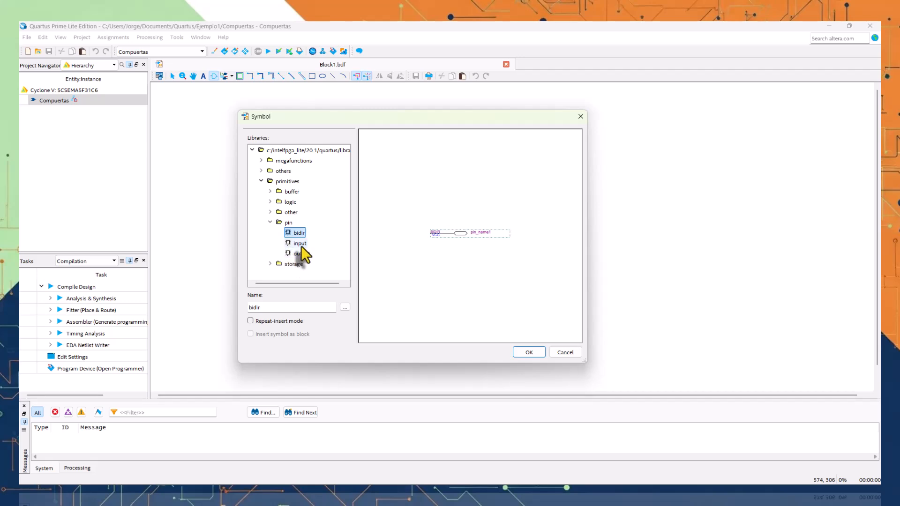
left_click(301, 254)
left_click(270, 222)
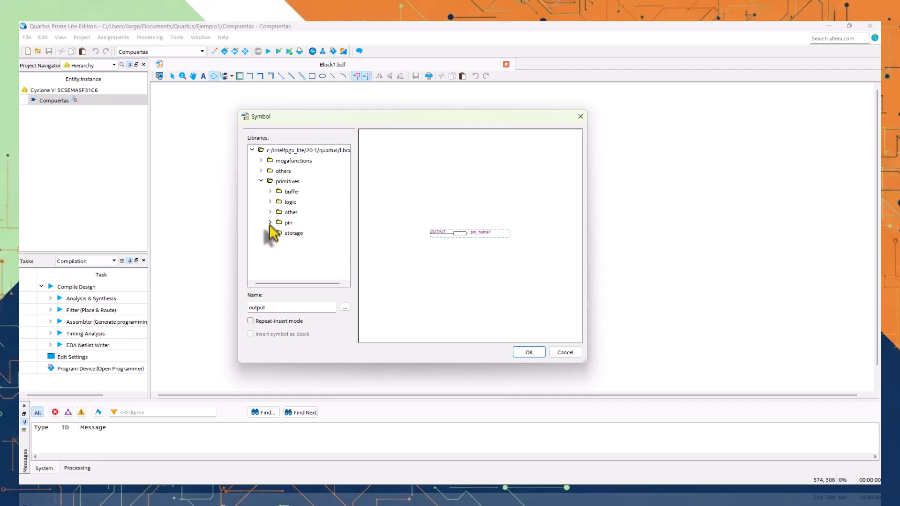
Step: Look through the flip-flop and latch primitives in the storage folder, then collapse it
left_click(270, 233)
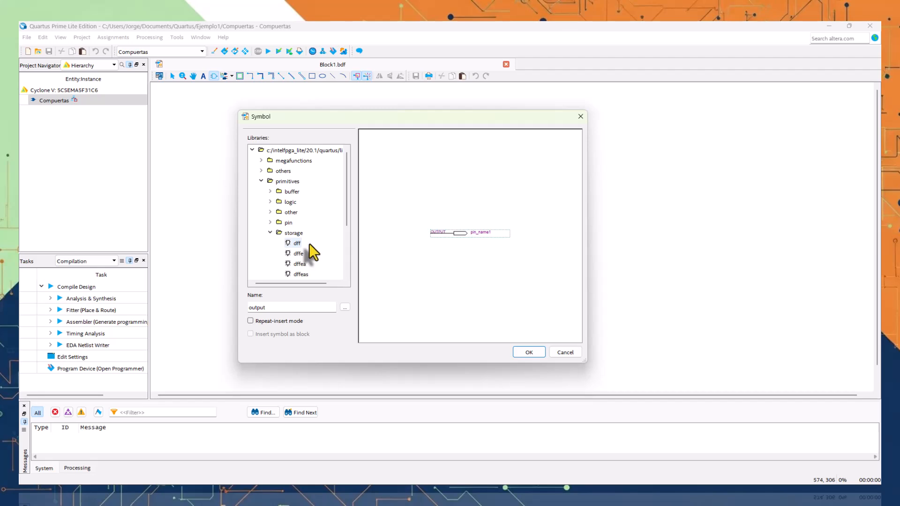
scroll(308, 243, "down", 3)
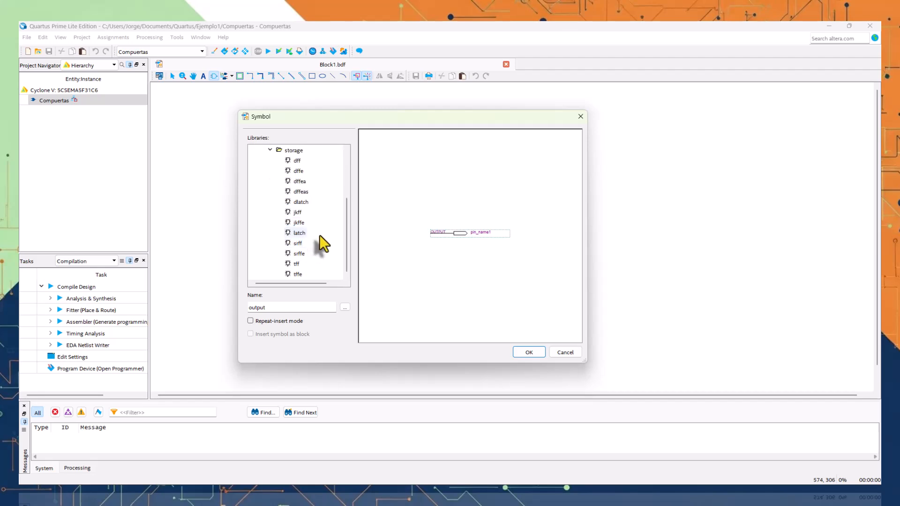
scroll(320, 235, "up", 3)
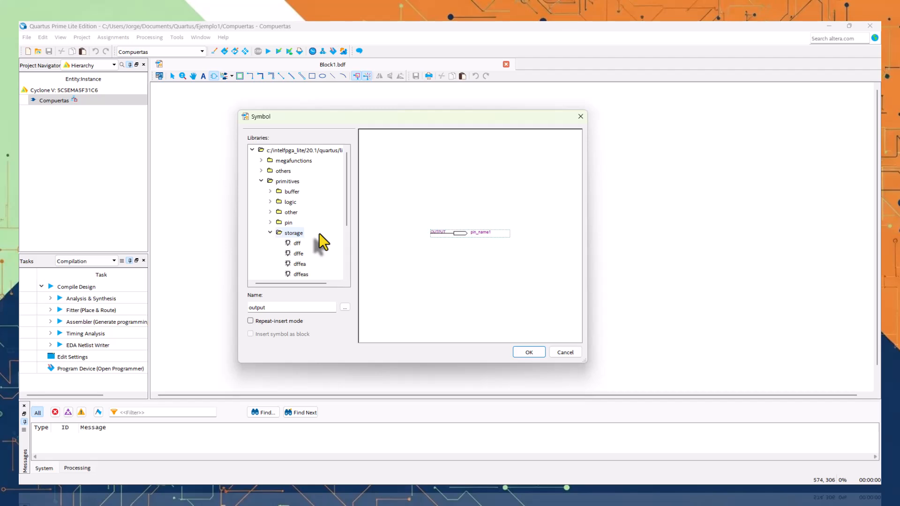
left_click(270, 233)
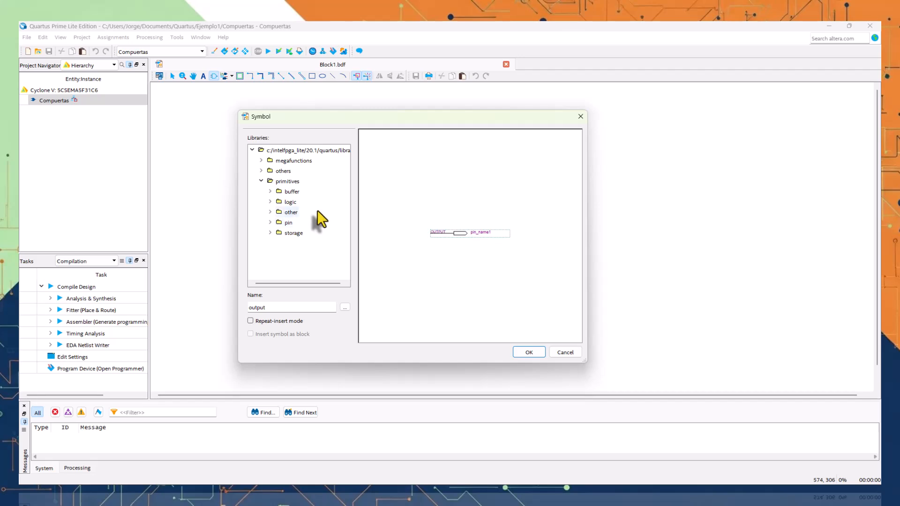
Step: Insert a nand3 gate from the primitives' logic folder near the middle of the schematic
left_click(270, 202)
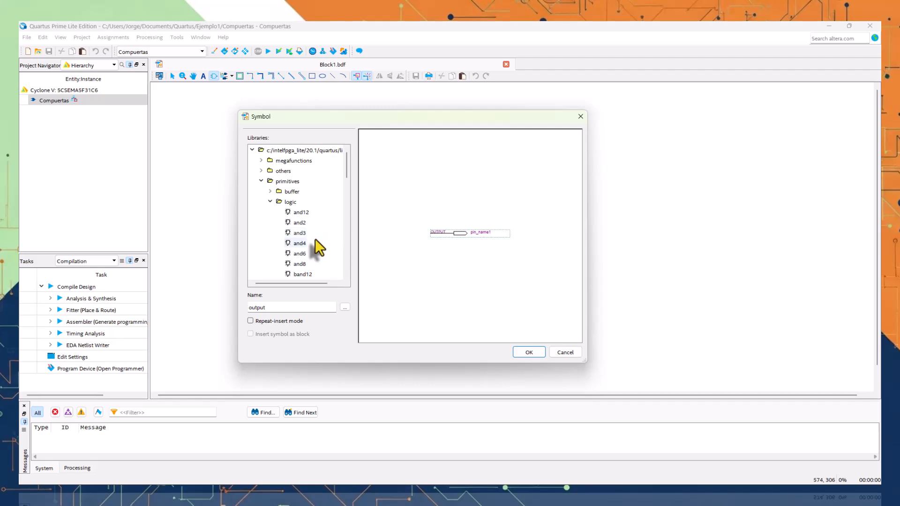
scroll(319, 244, "down", 12)
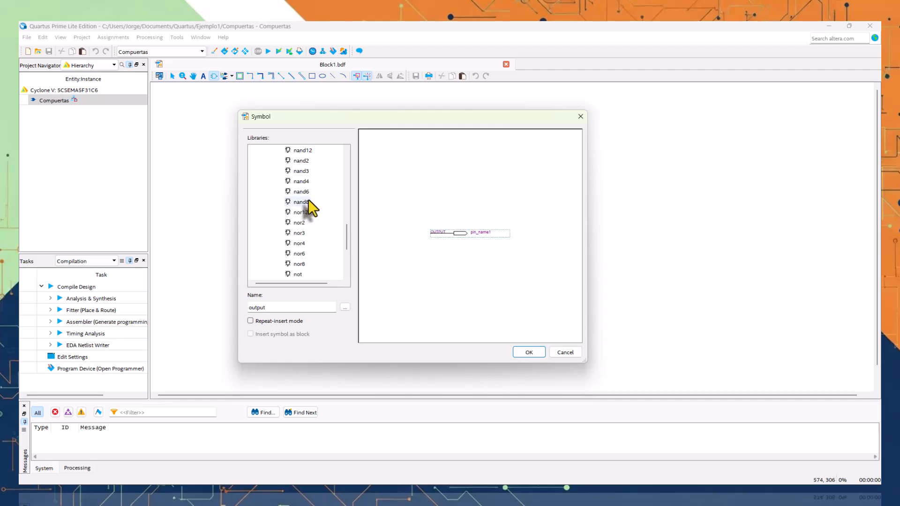
left_click(308, 170)
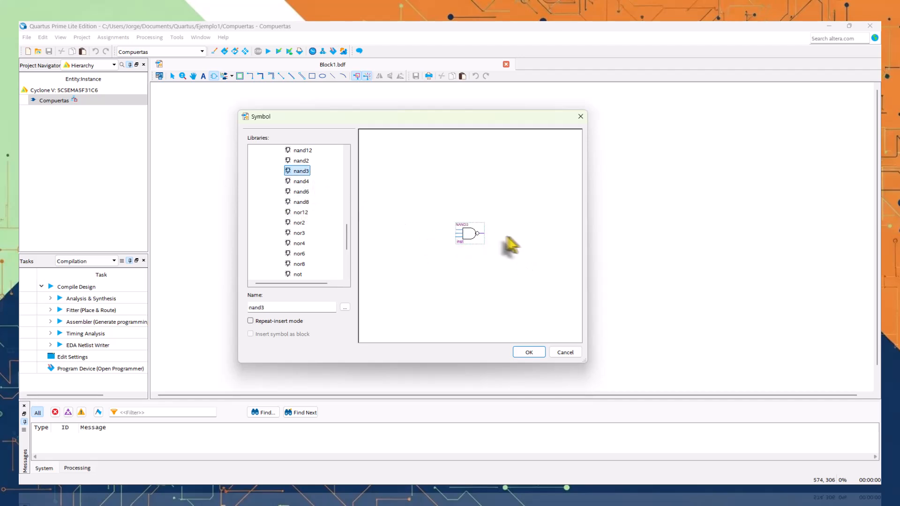
left_click(530, 352)
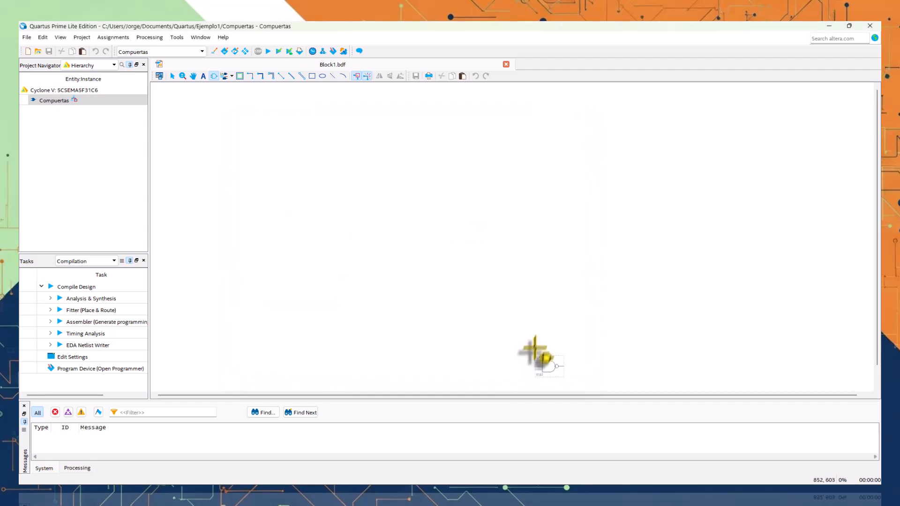
left_click(454, 218)
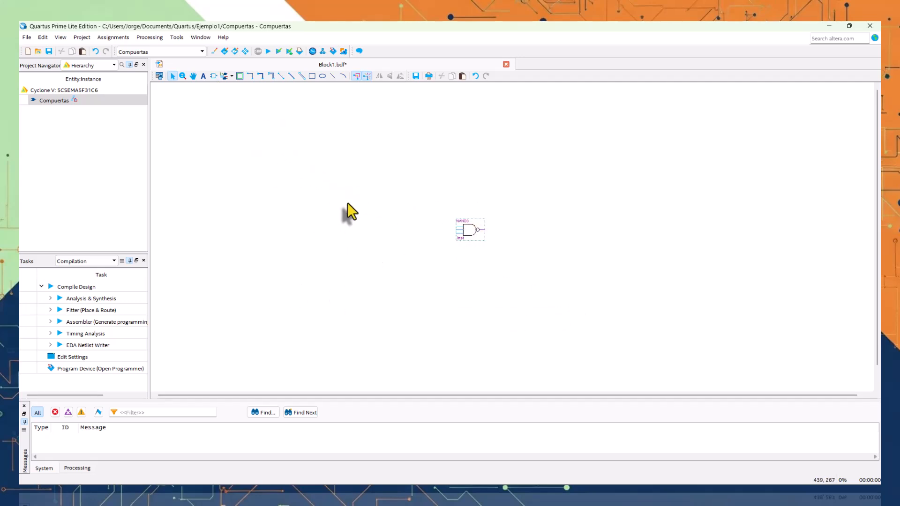
Step: Place six more nand3 gates around the schematic using repeat-insert mode, then end the insertion
double_click(348, 203)
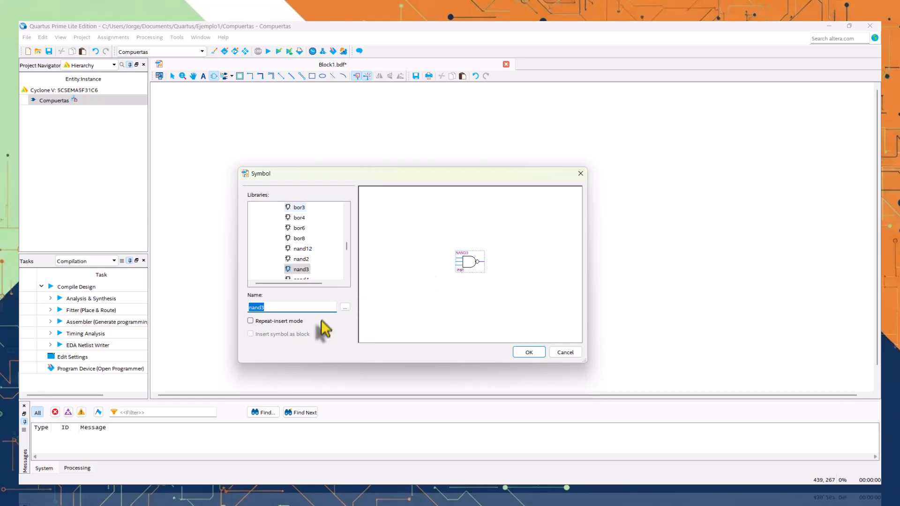
left_click(251, 321)
left_click(528, 352)
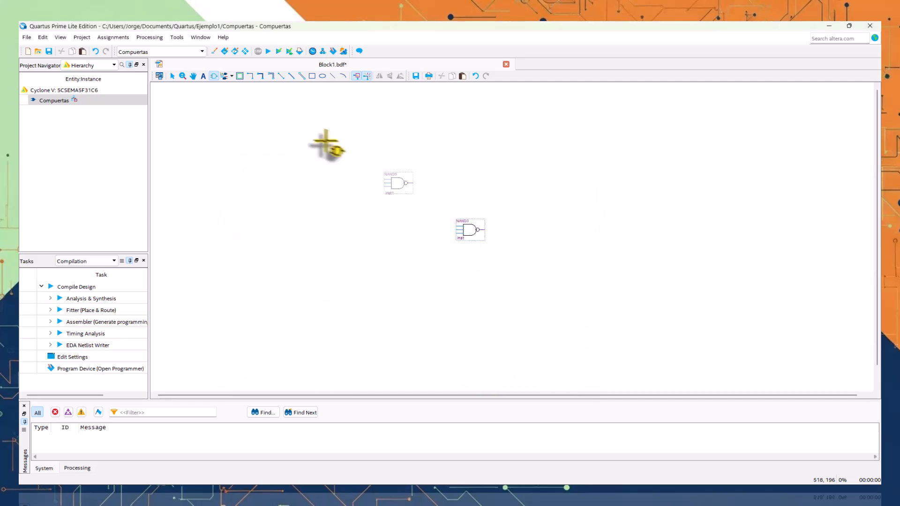
left_click(326, 142)
left_click(338, 231)
left_click(488, 143)
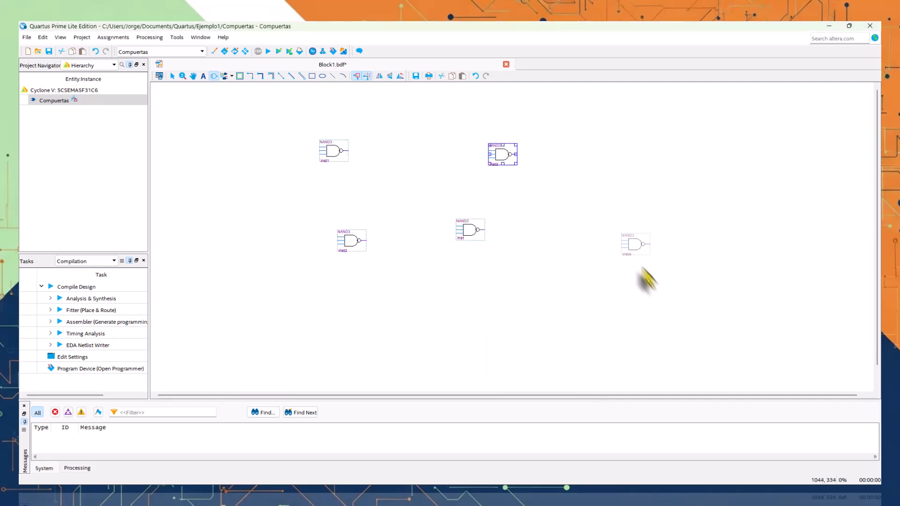
left_click(650, 277)
left_click(381, 313)
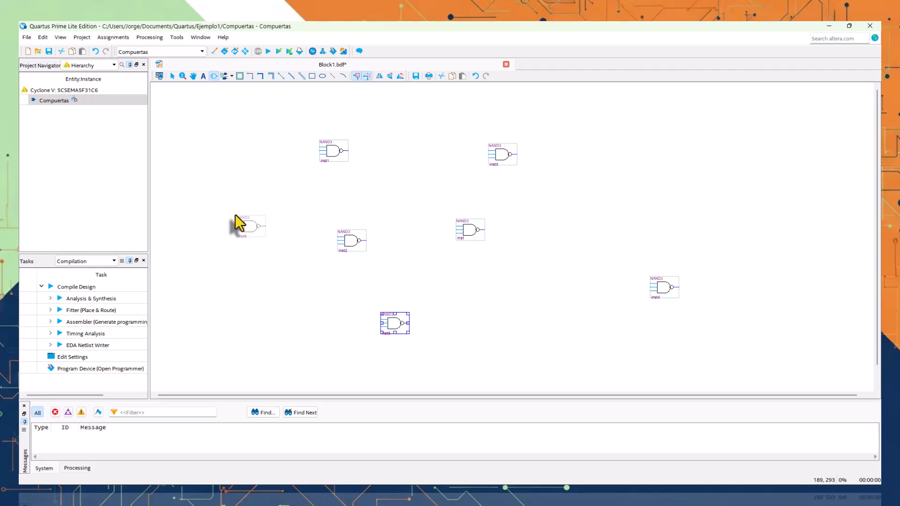
left_click(235, 215)
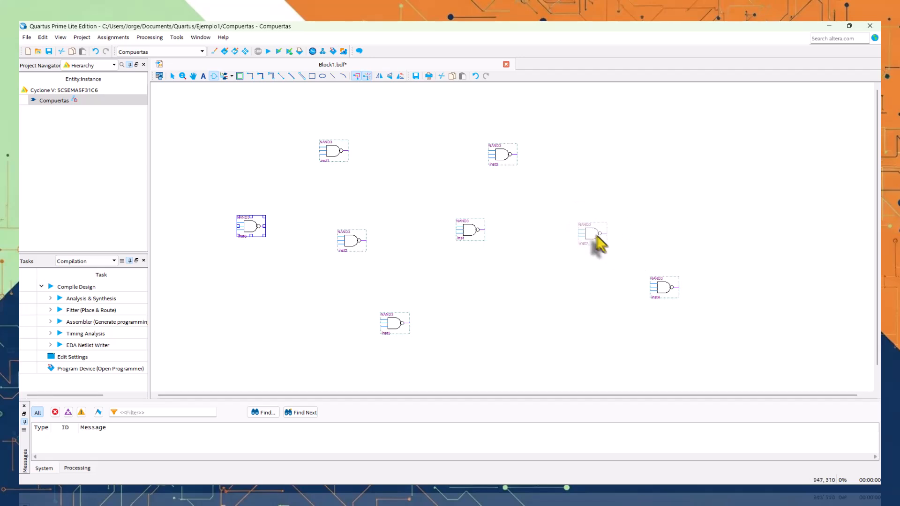
left_click_drag(641, 230, 469, 196)
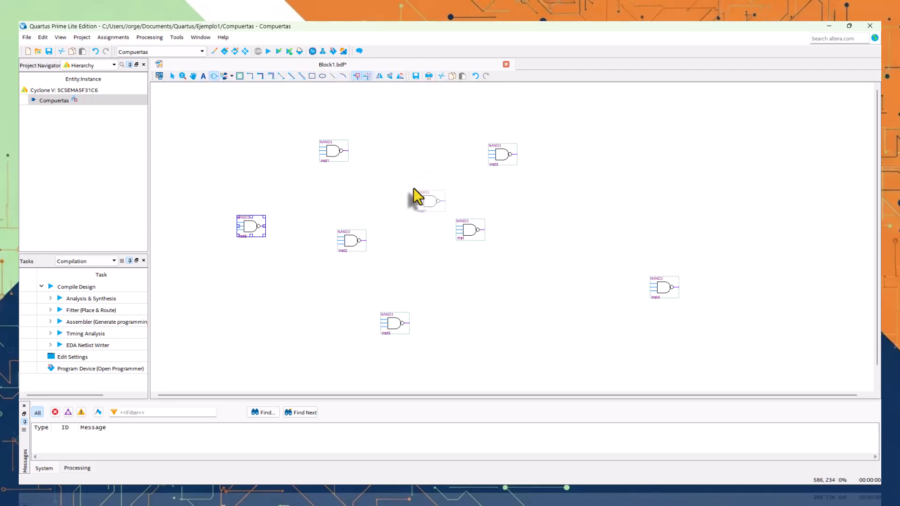
key("Escape")
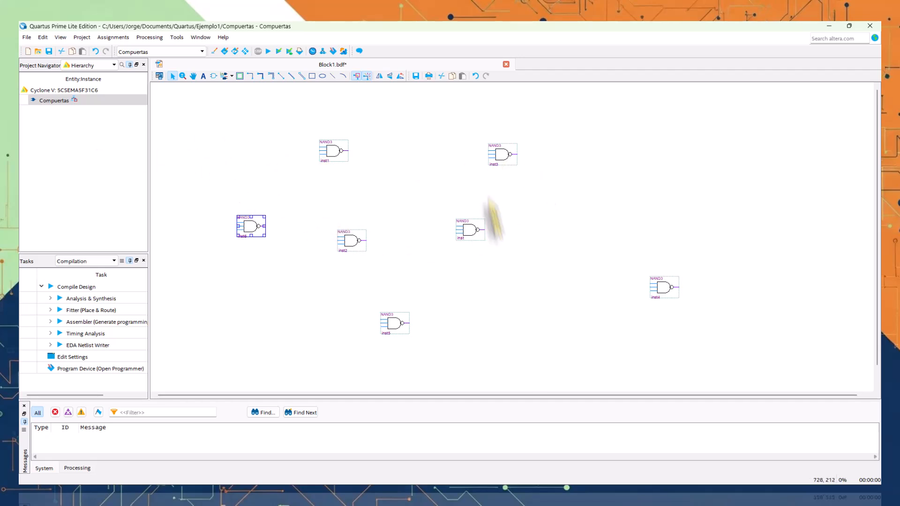
Step: Delete the six extra NAND3 gates surrounding the original gate in the middle of the schematic
left_click_drag(206, 120, 418, 345)
key("Delete")
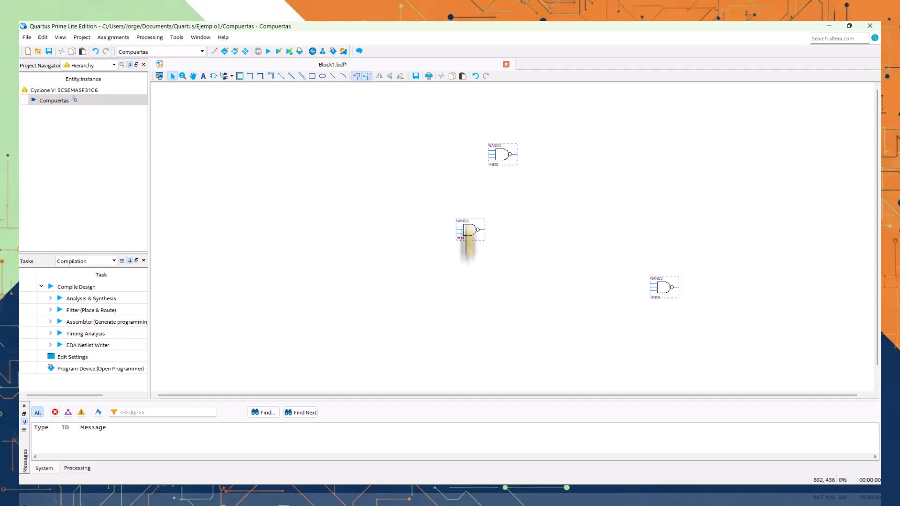
left_click_drag(465, 132, 547, 195)
key("Delete")
left_click_drag(598, 260, 713, 334)
key("Delete")
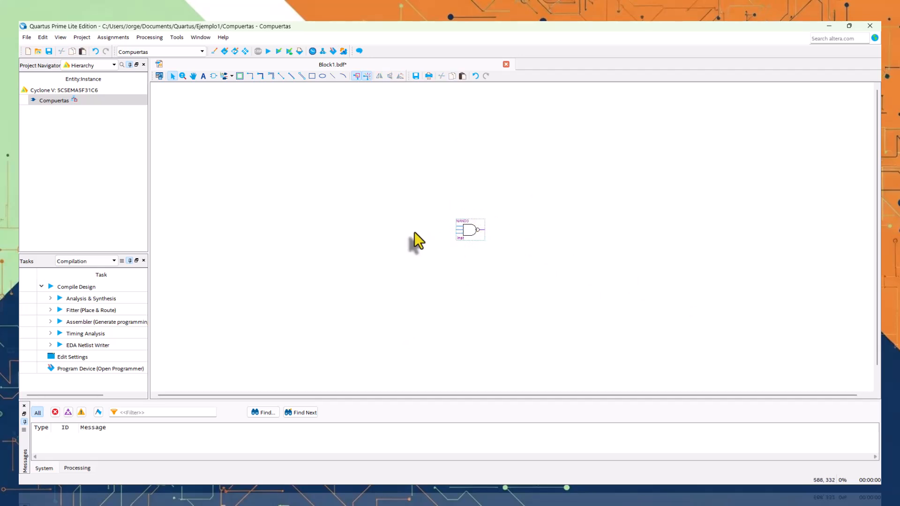
Step: Move the remaining NAND3 gate slightly down and to the right, toward the centre of the magnified schematic
left_click(183, 76)
left_click_drag(343, 190, 684, 308)
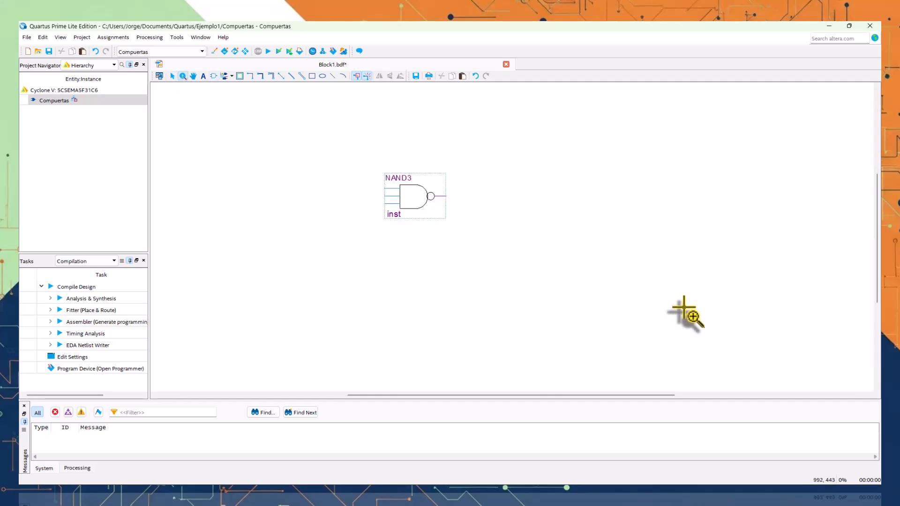
left_click(172, 76)
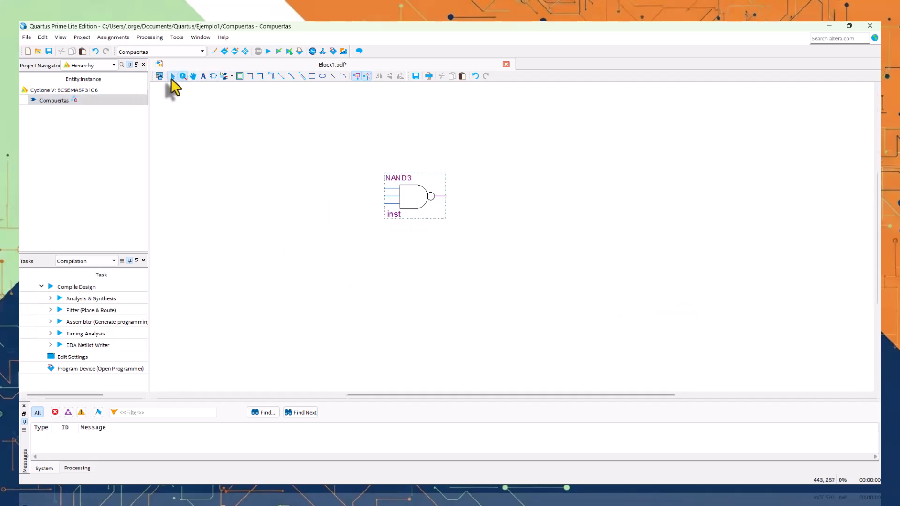
left_click_drag(405, 194, 451, 217)
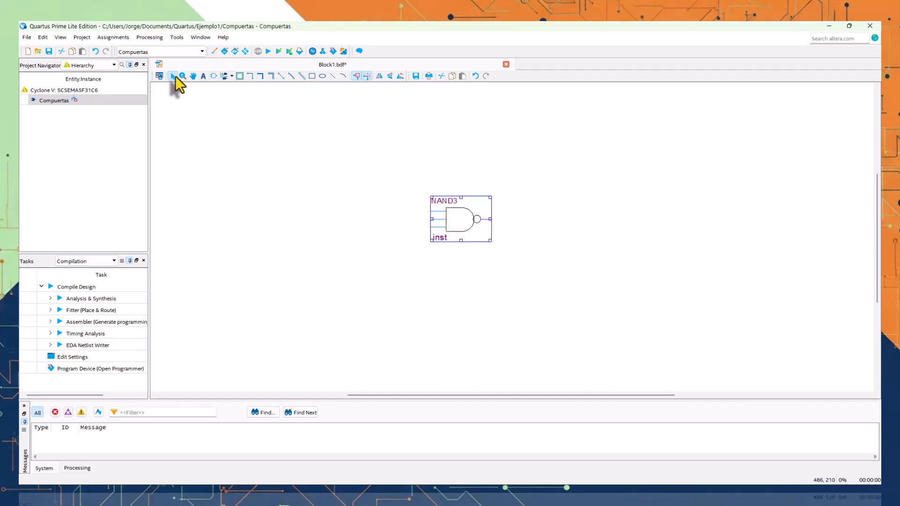
Step: Nudge the NAND3 gate a little further down and to the right in the schematic, leaving it deselected
left_click(182, 76)
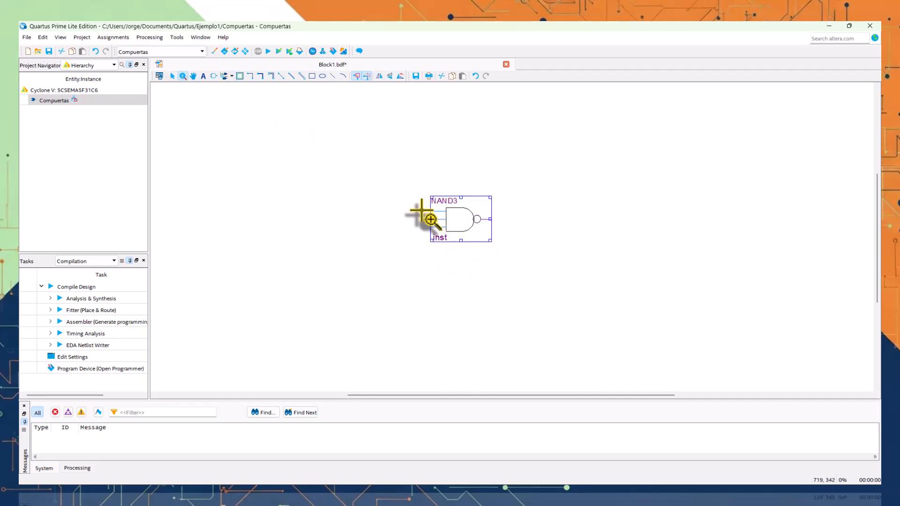
scroll(451, 257, "up", 3)
scroll(451, 257, "down", 2)
left_click_drag(252, 189, 680, 331)
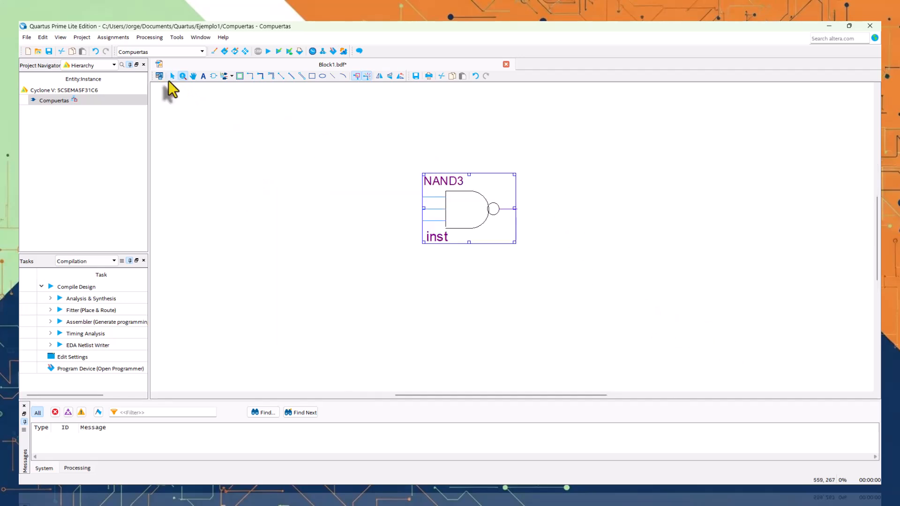
left_click(172, 76)
left_click_drag(465, 207, 477, 219)
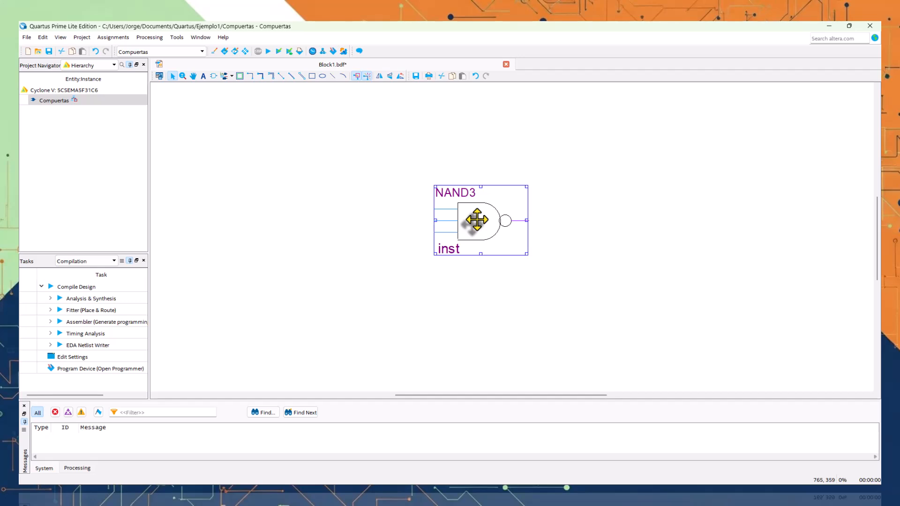
left_click(640, 215)
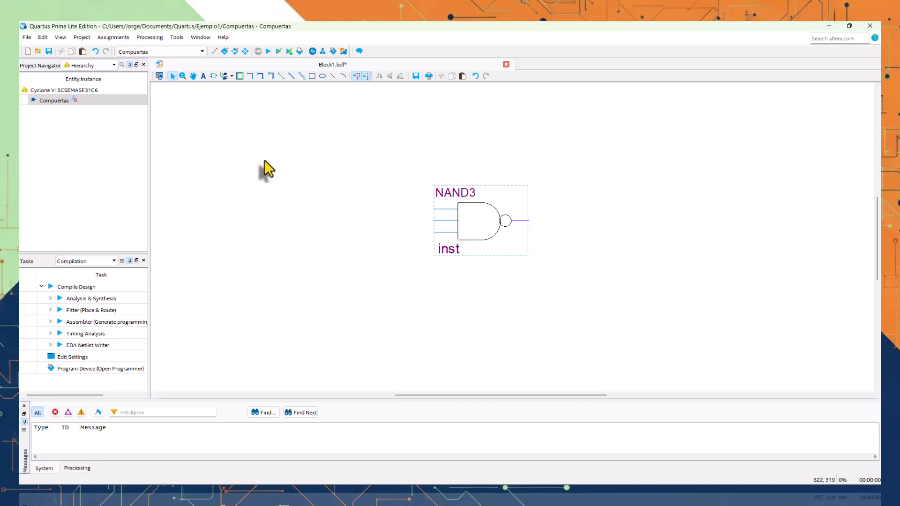
Step: Place three input pins stacked one below another on the left side of the NAND3 gate, and end the insertion
left_click(232, 77)
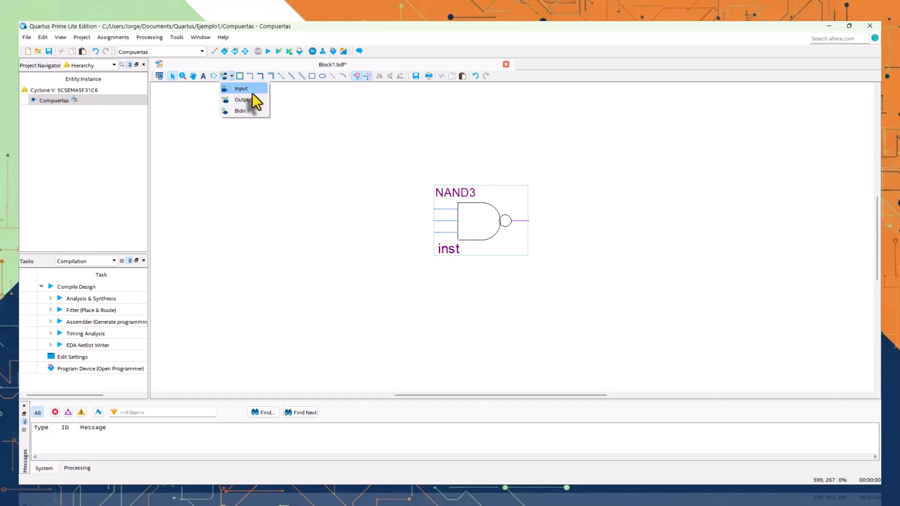
left_click(240, 89)
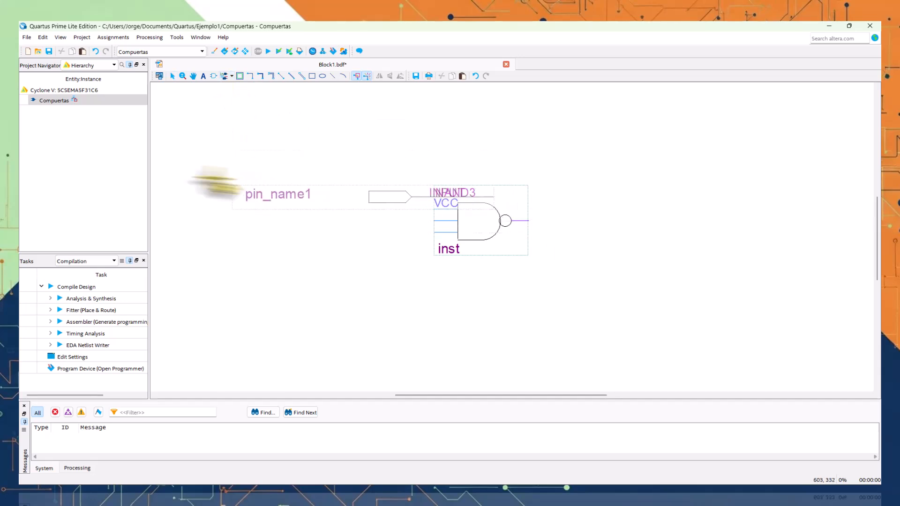
left_click(161, 197)
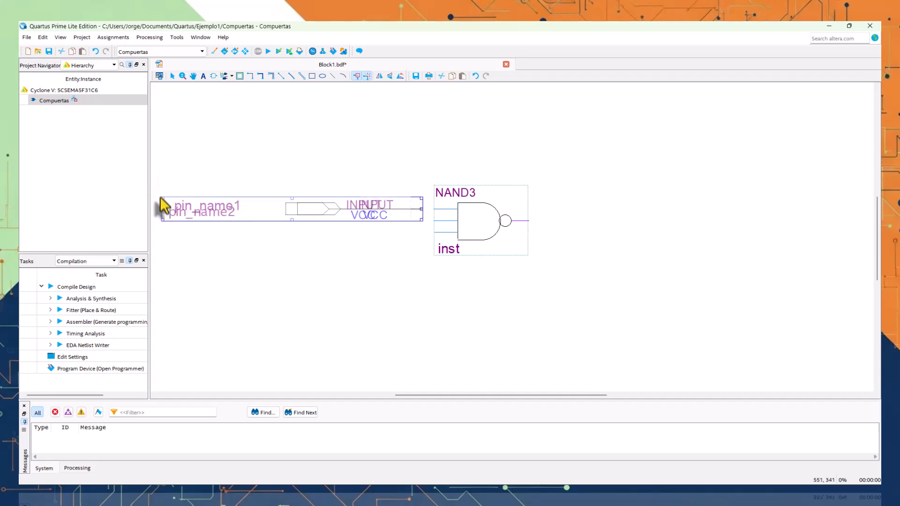
left_click(171, 220)
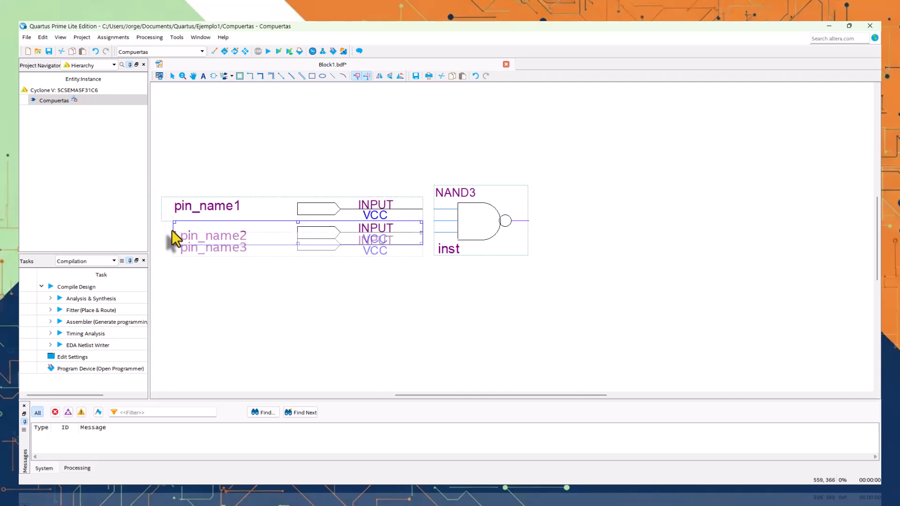
left_click(172, 244)
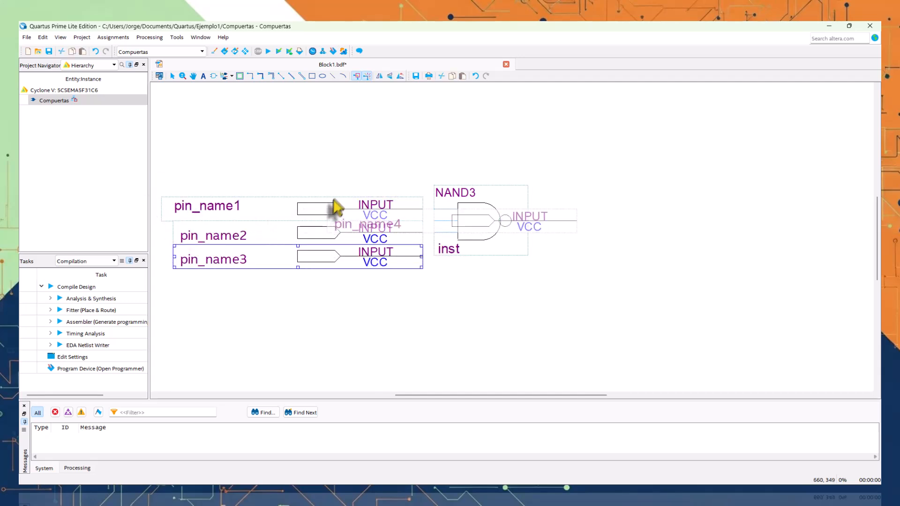
key("Escape")
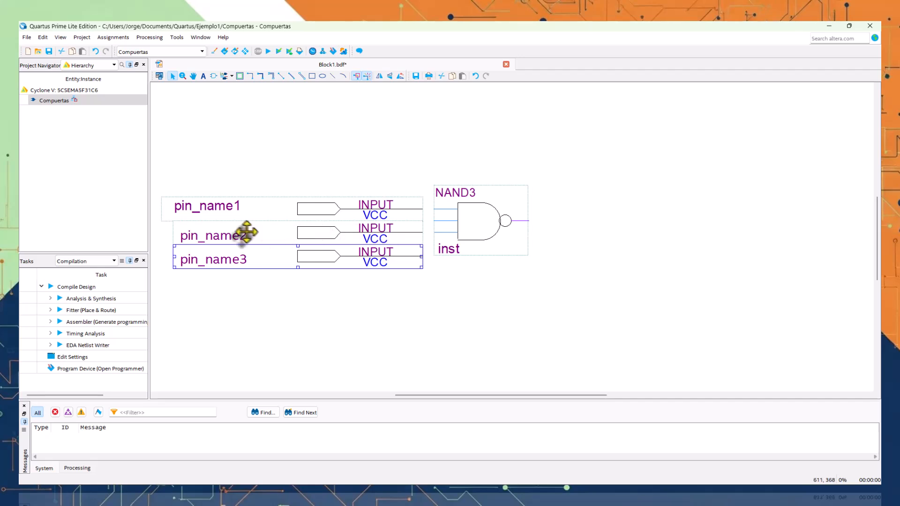
Step: Shift the NAND3 gate away from the input pins and place one output pin to its right, level with the gate's output
left_click_drag(459, 235, 493, 247)
left_click(612, 225)
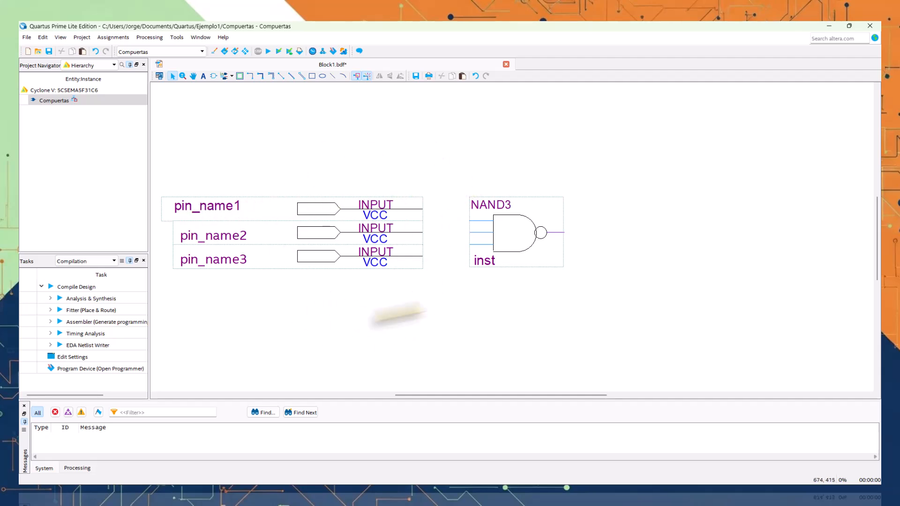
left_click(231, 77)
left_click(232, 100)
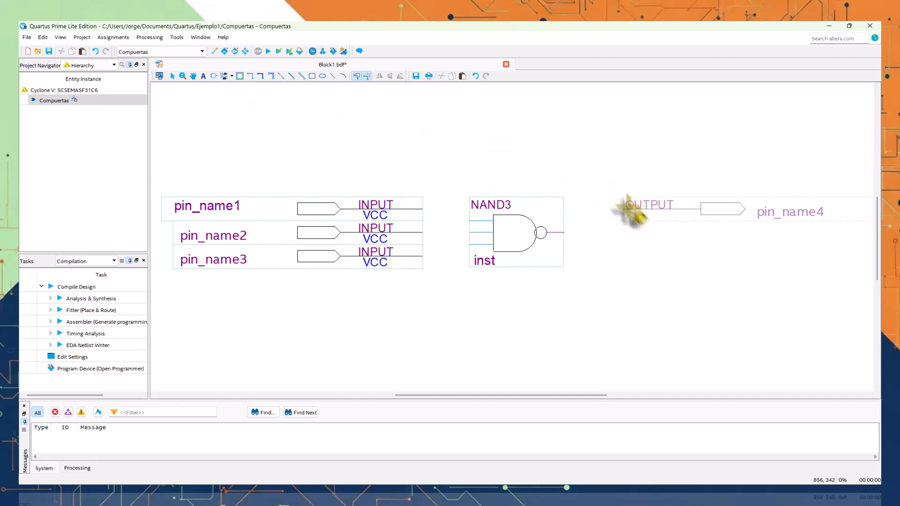
left_click(602, 215)
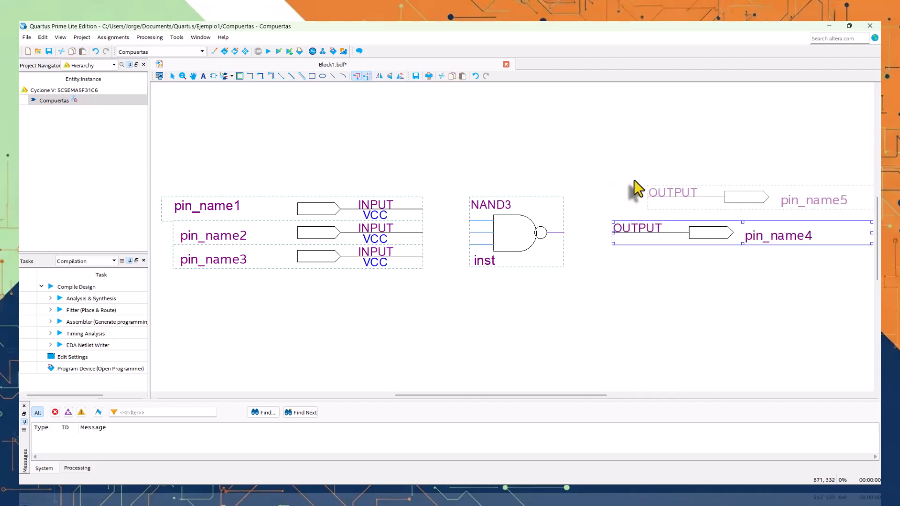
key("Escape")
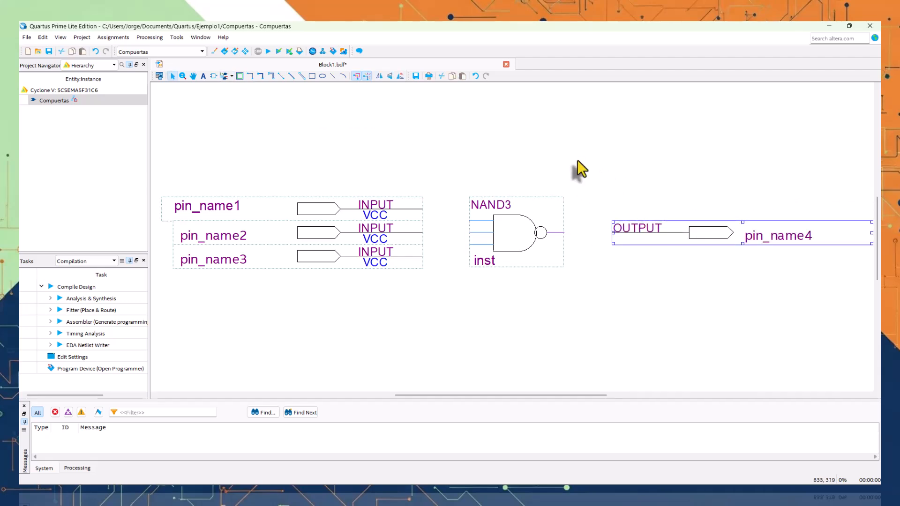
Step: Rename the three input pins A, B and C from top to bottom
left_click(219, 207)
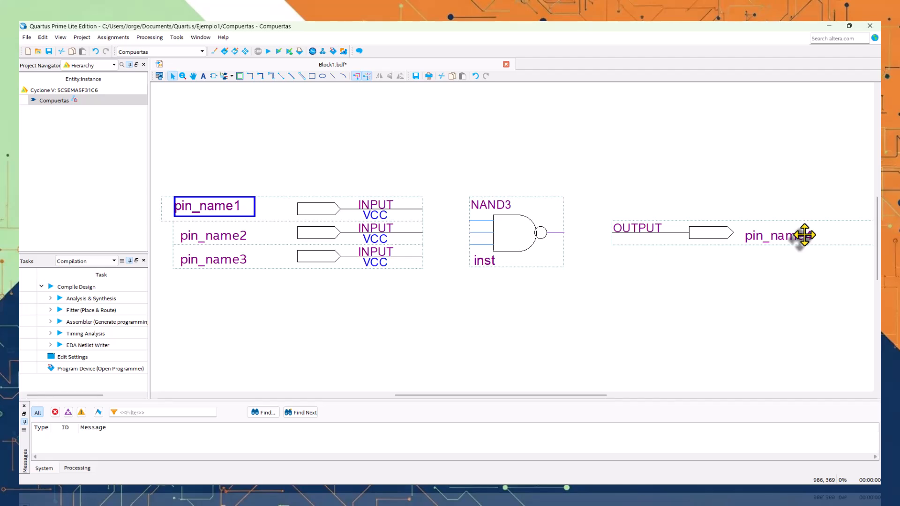
double_click(215, 208)
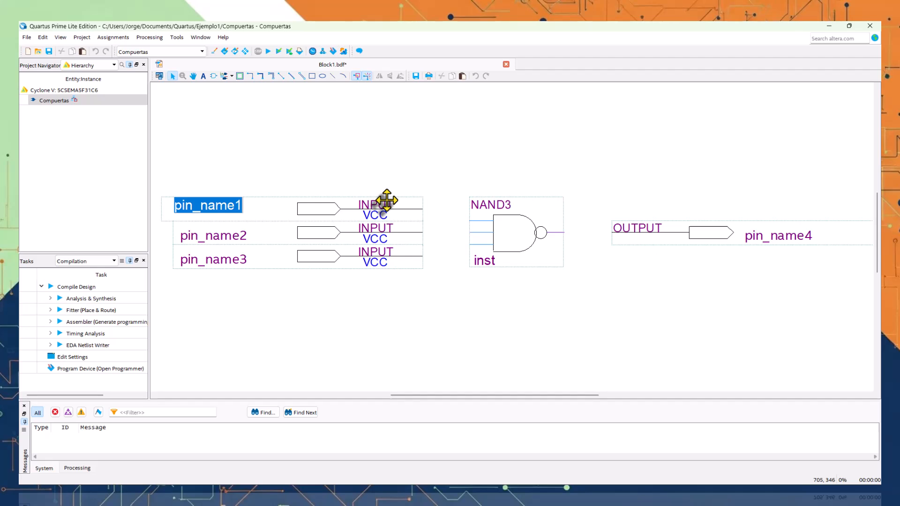
key("Caps_Lock")
type("A")
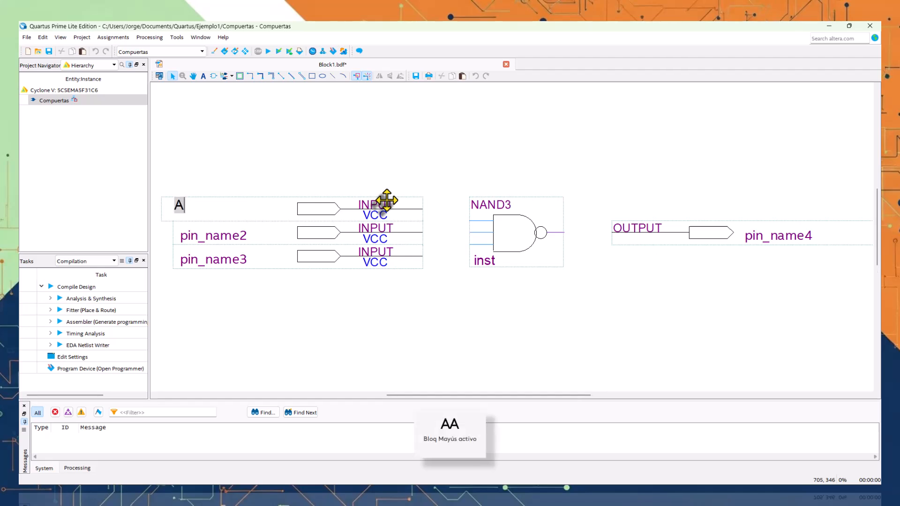
key("Tab")
type("B")
key("Tab")
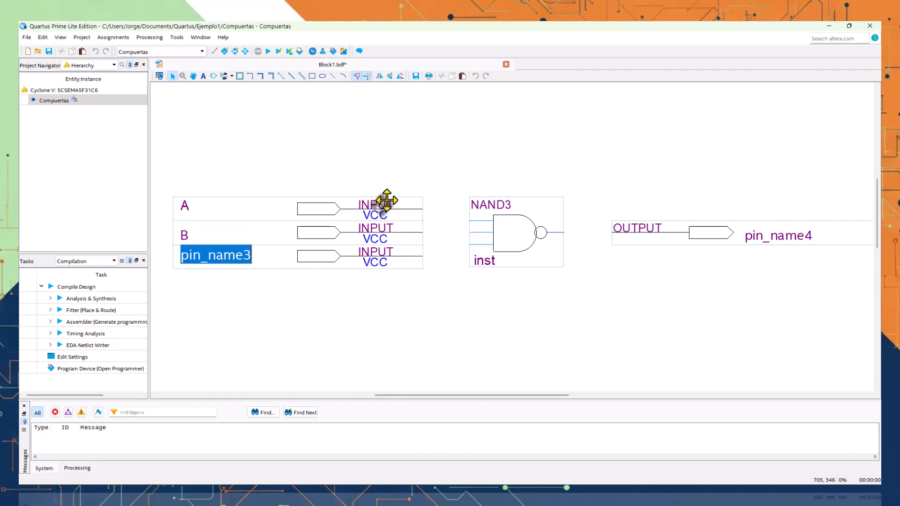
type("C")
key("Return")
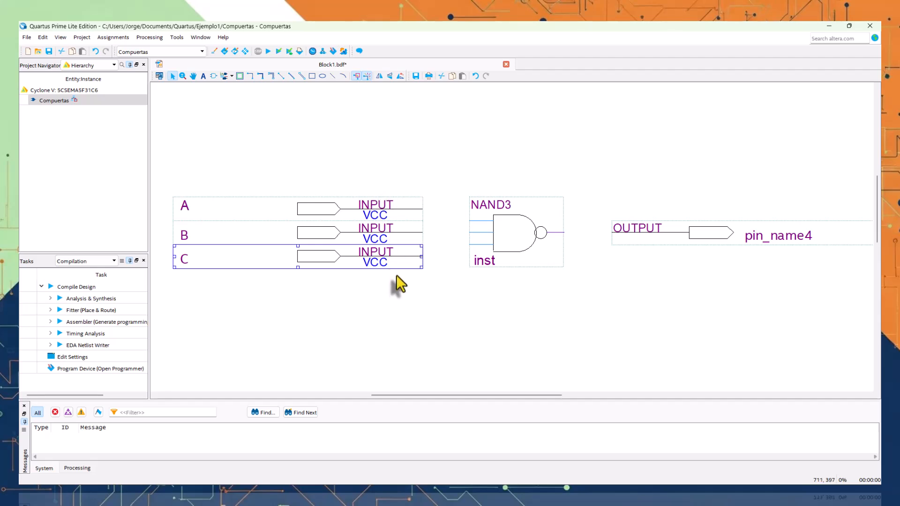
left_click(392, 302)
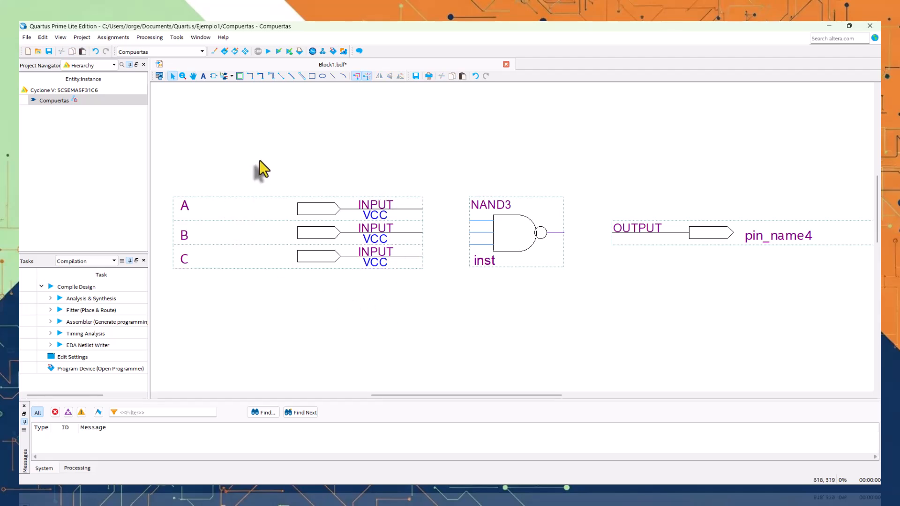
Step: View the Pin Properties of input pin A and close them without changes
left_click(243, 212)
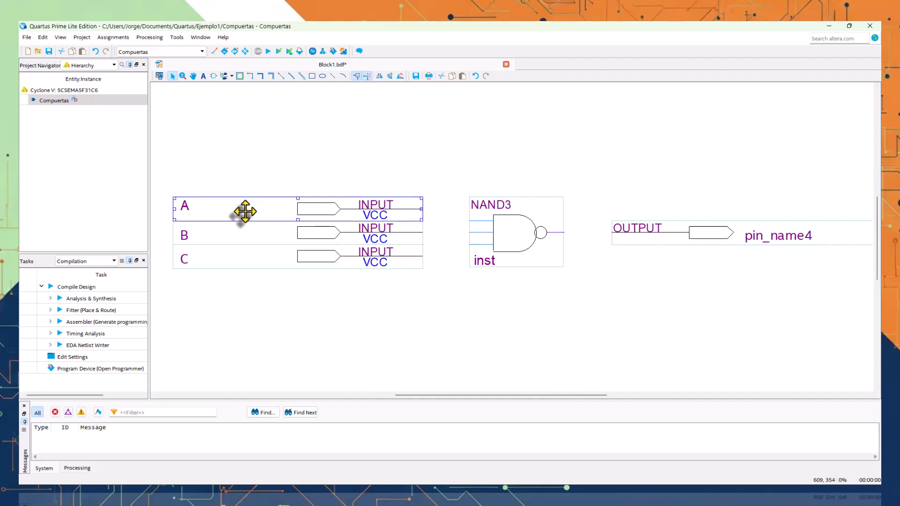
double_click(189, 213)
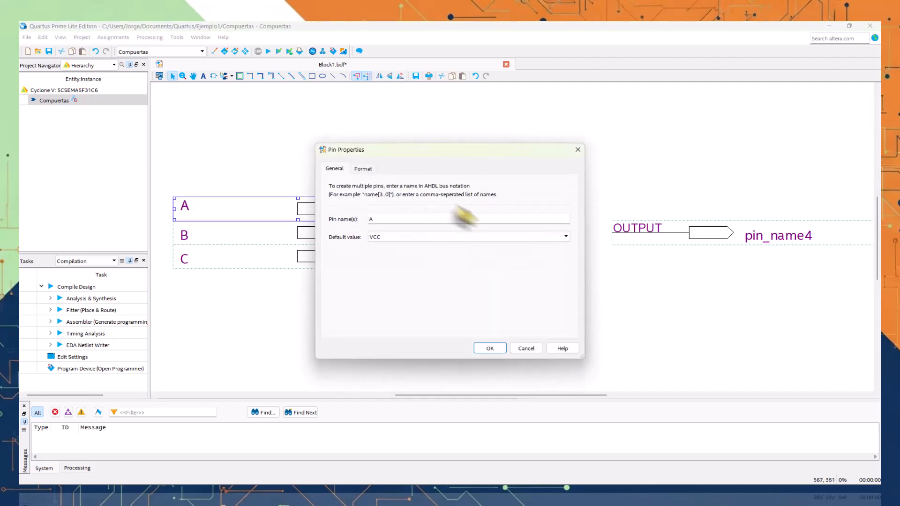
left_click(535, 348)
left_click(214, 165)
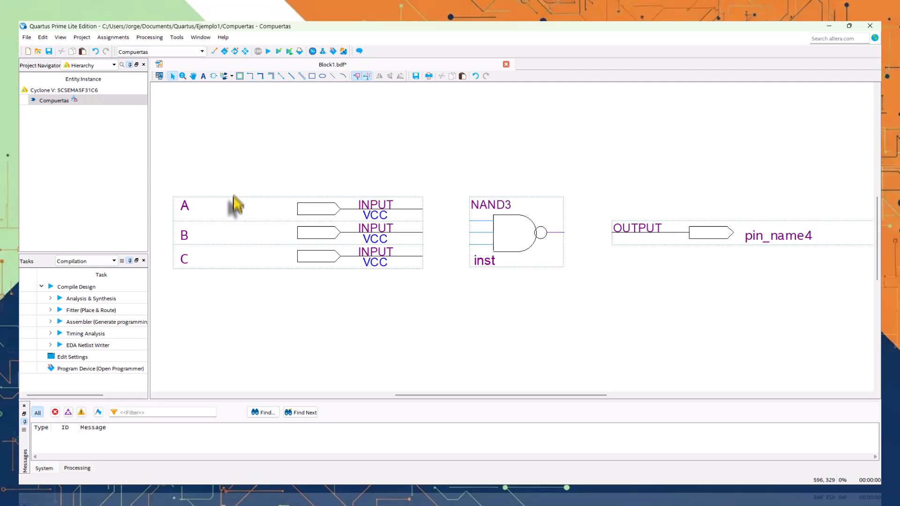
Step: Step through the in-place name editing of input pins A, B and C, keeping each name
left_click(186, 207)
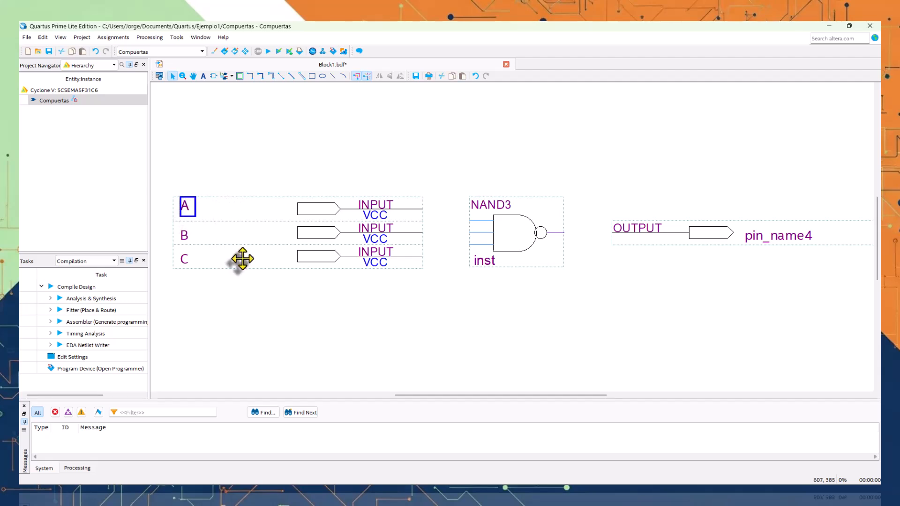
double_click(186, 206)
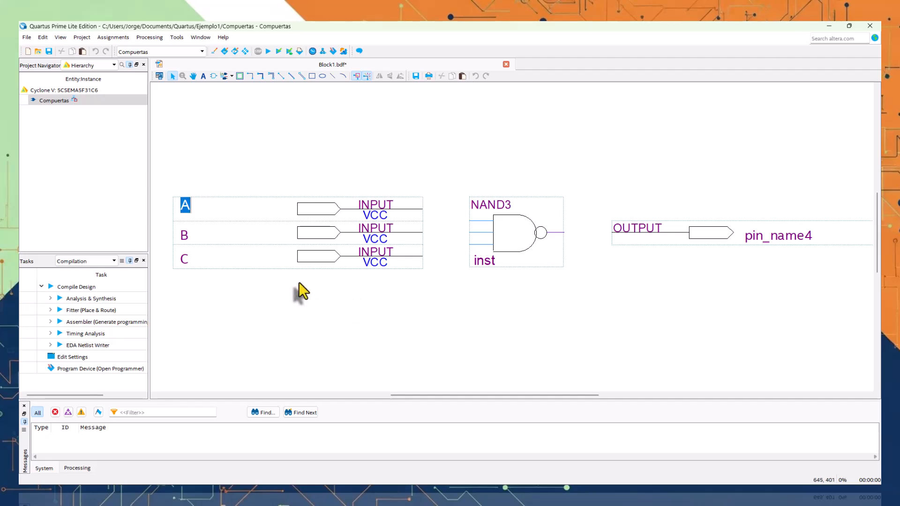
key("Return")
key("Return")
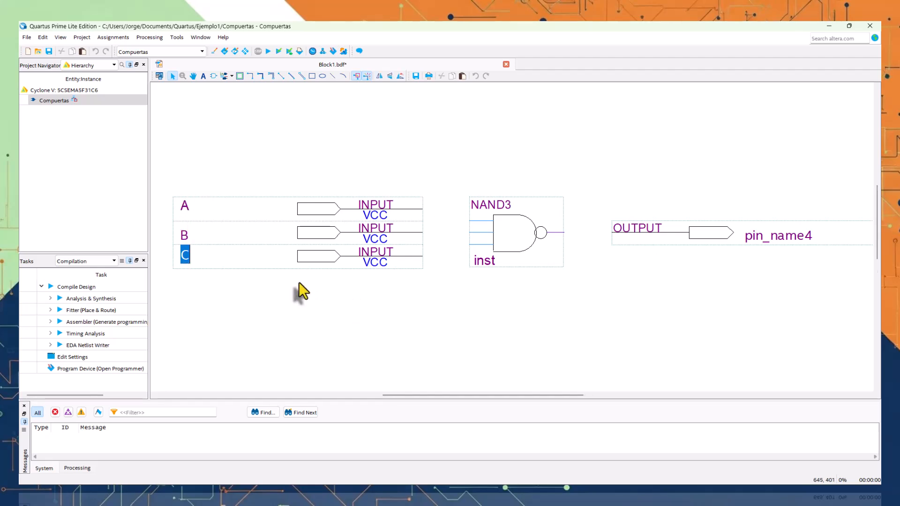
key("Return")
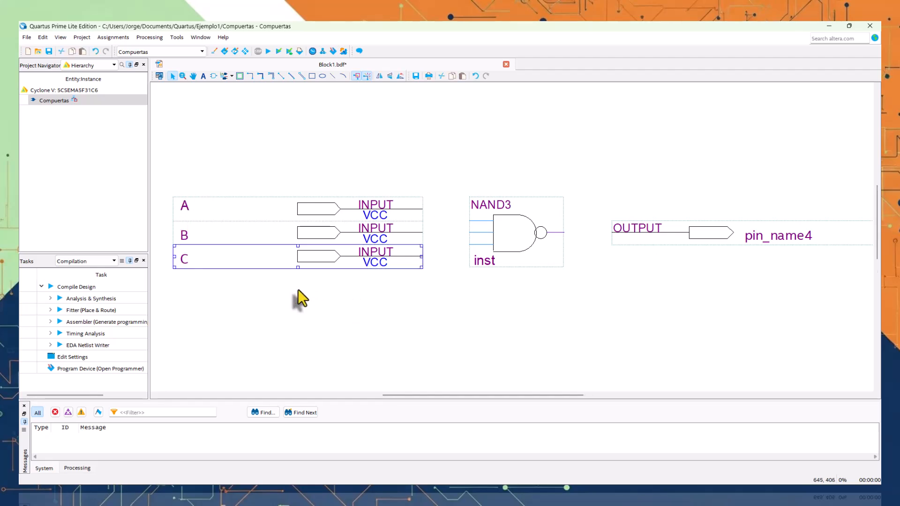
left_click(245, 307)
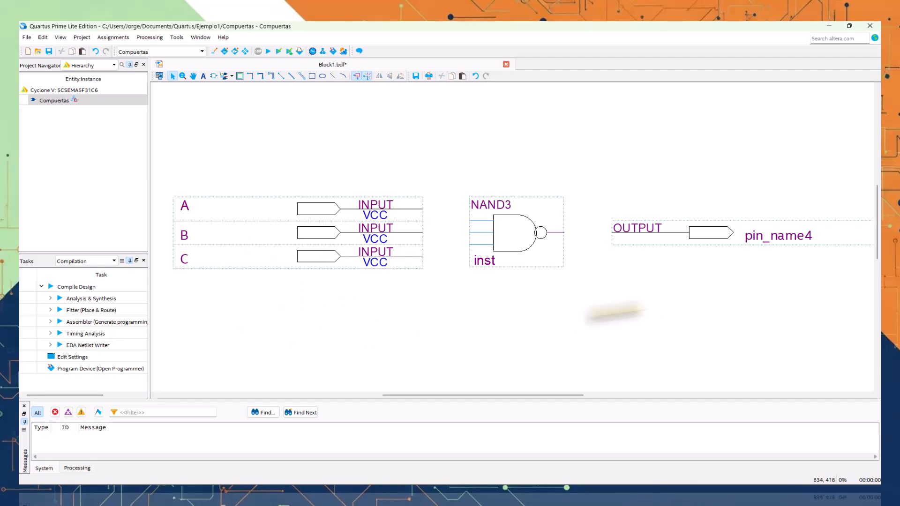
Step: Rename the output pin Z through its Pin Properties
left_click(720, 234)
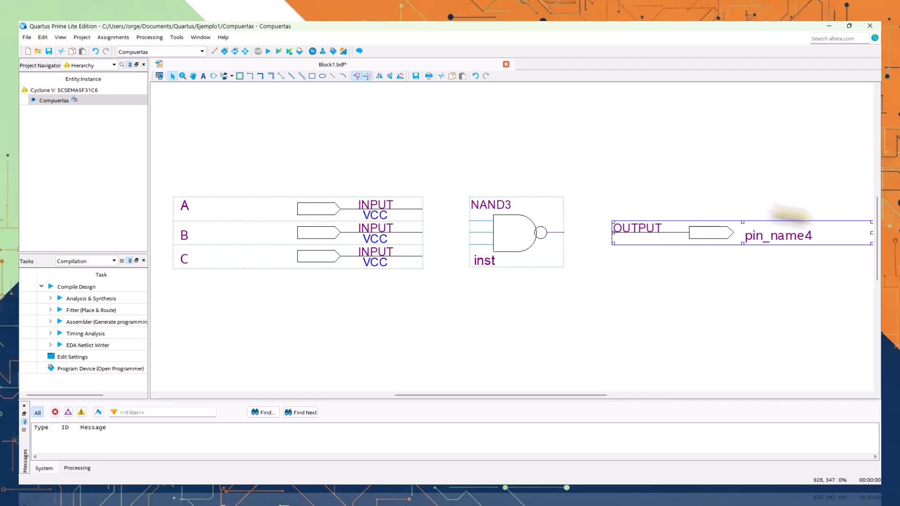
left_click(762, 235)
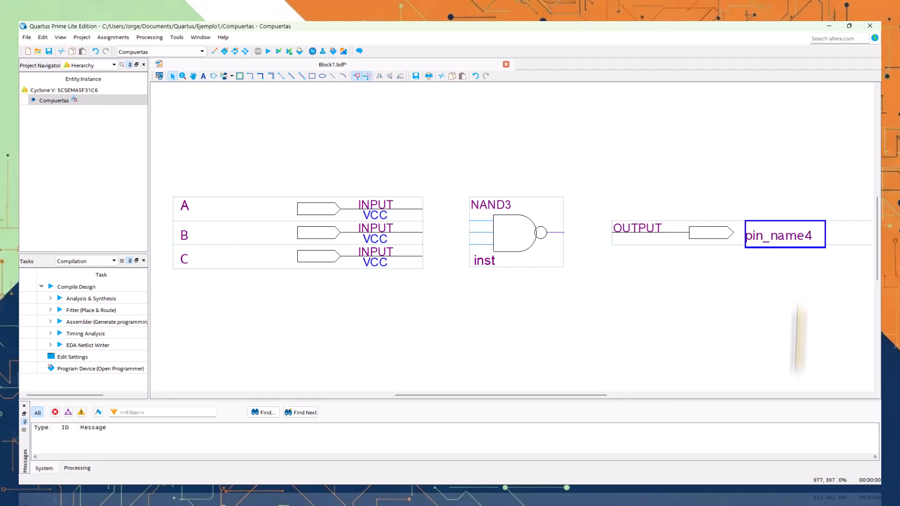
left_click(779, 328)
left_click(731, 234)
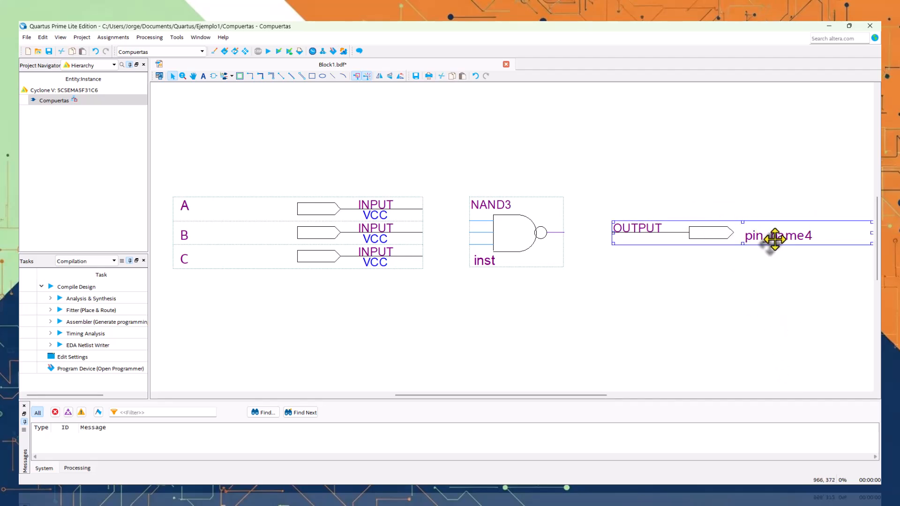
double_click(774, 239)
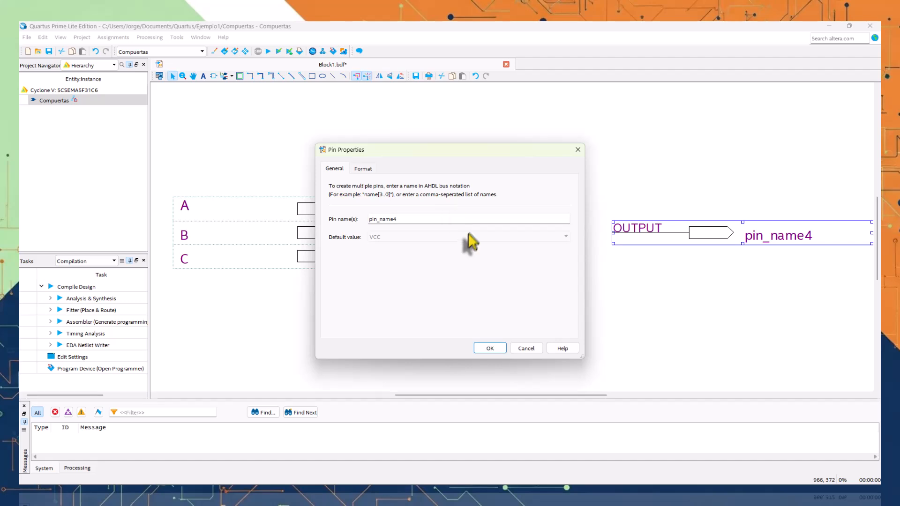
double_click(414, 219)
type("z")
left_click(487, 349)
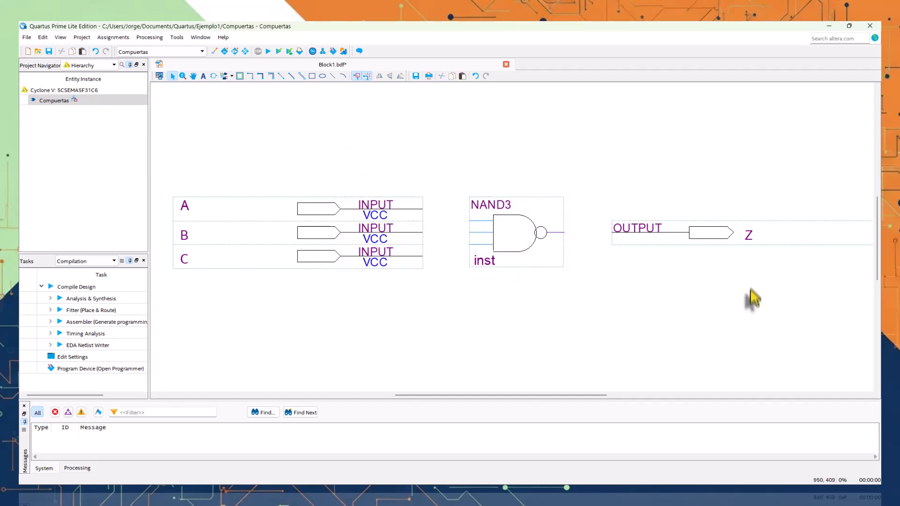
Step: View the Symbol Properties of the NAND3 gate and the Pin Properties of output Z, including its format options, keeping both unchanged
double_click(524, 229)
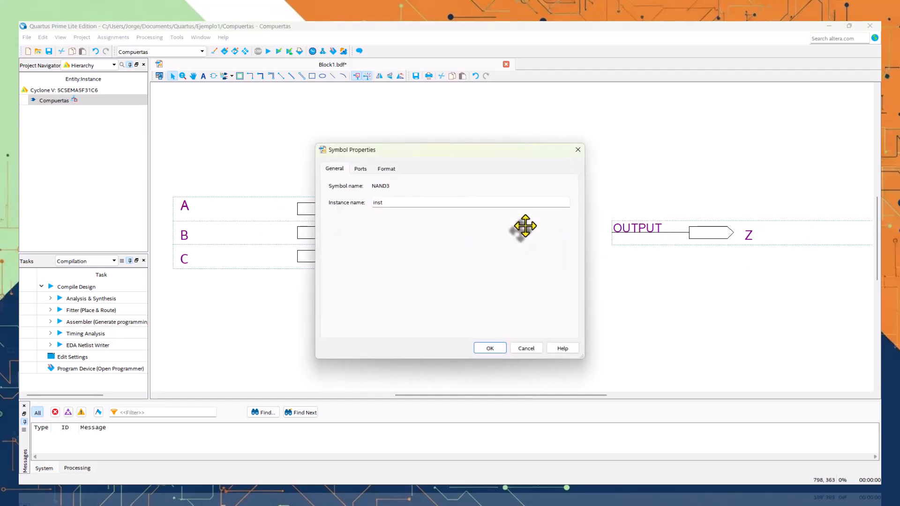
left_click(535, 348)
right_click(713, 232)
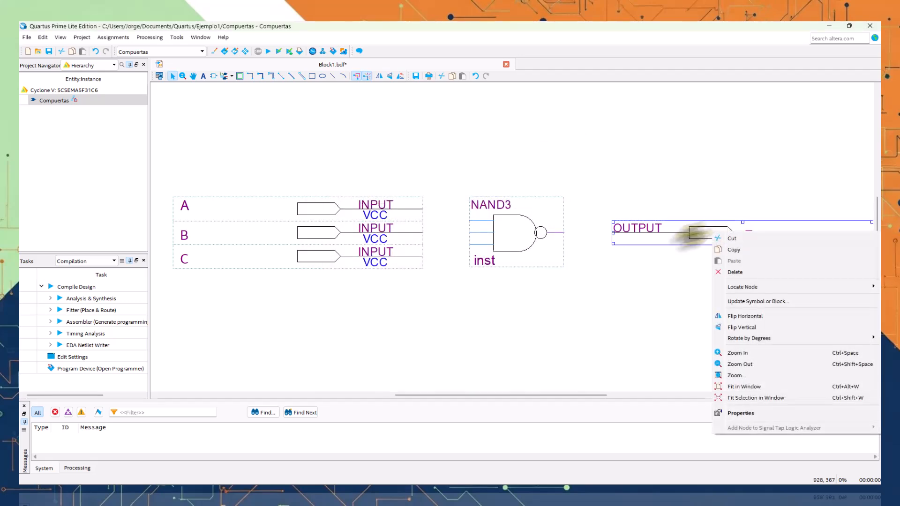
left_click(745, 414)
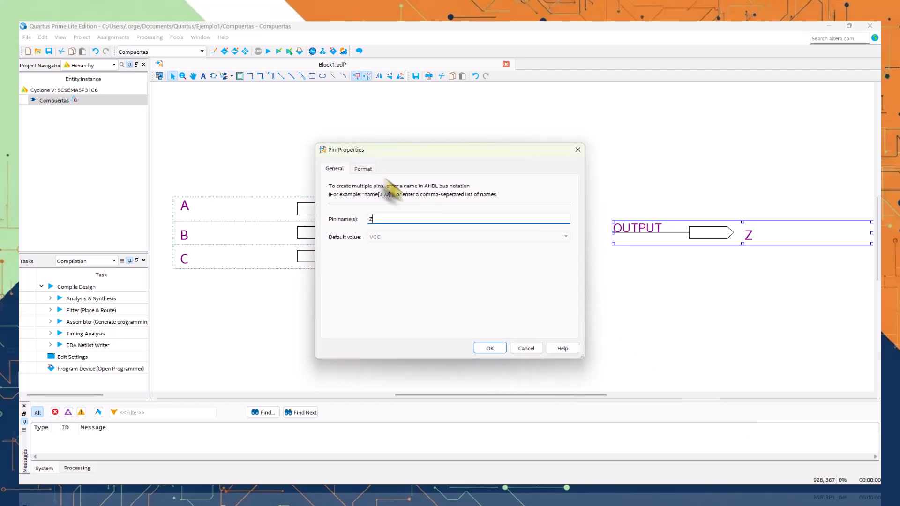
left_click(370, 171)
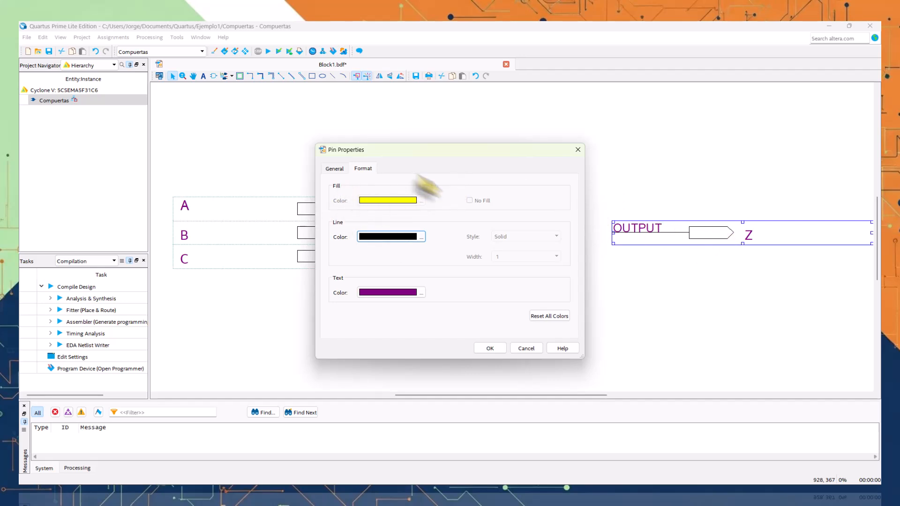
left_click(536, 349)
Step: Try a yellow fill on the NAND3 gate and a slight move to the left, undoing each change
left_click(533, 227)
right_click(535, 225)
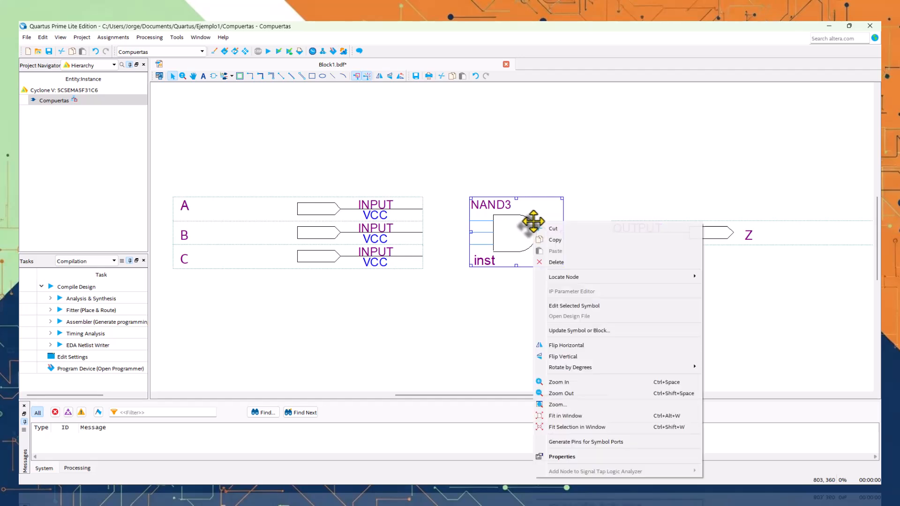
left_click(609, 453)
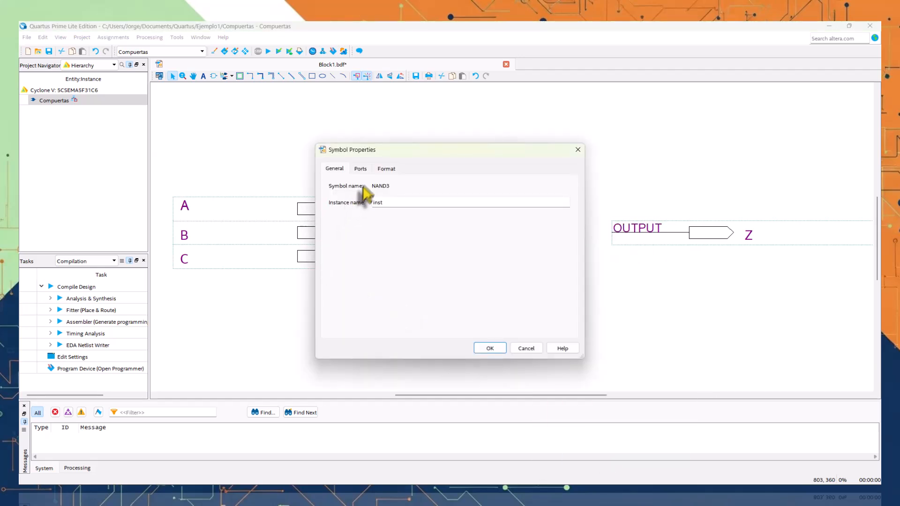
left_click(360, 169)
left_click(381, 170)
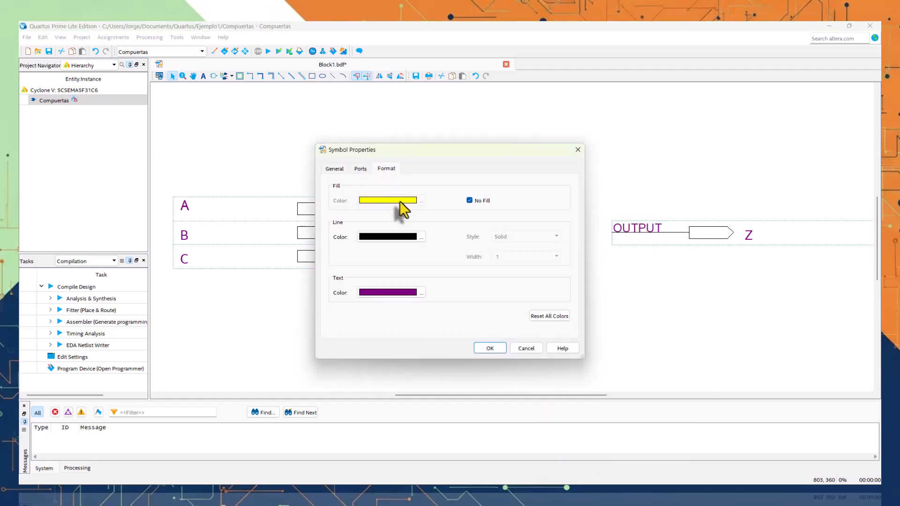
left_click(469, 200)
left_click_drag(464, 152, 346, 160)
left_click(378, 346)
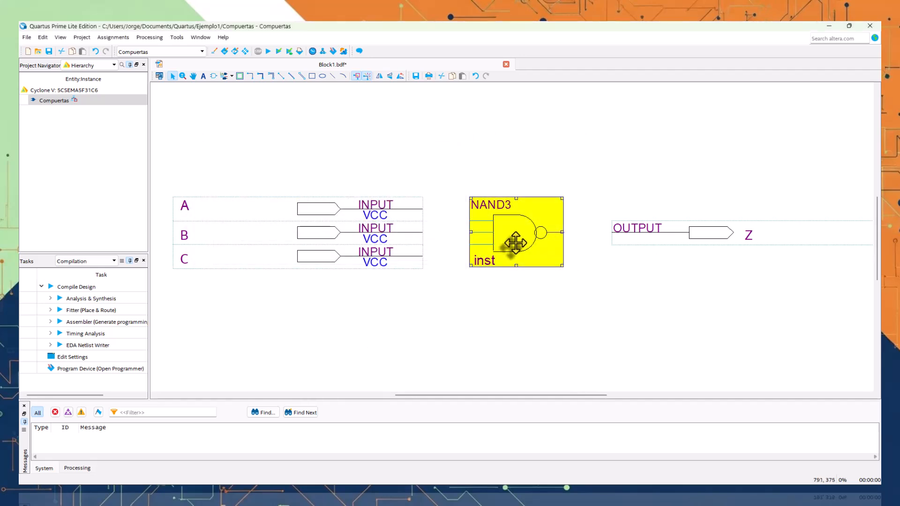
key("ctrl+z")
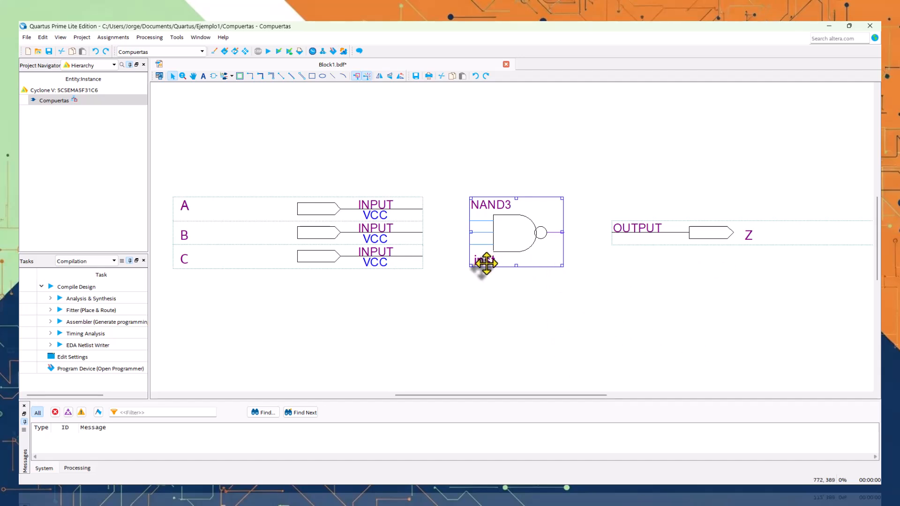
left_click_drag(486, 263, 474, 265)
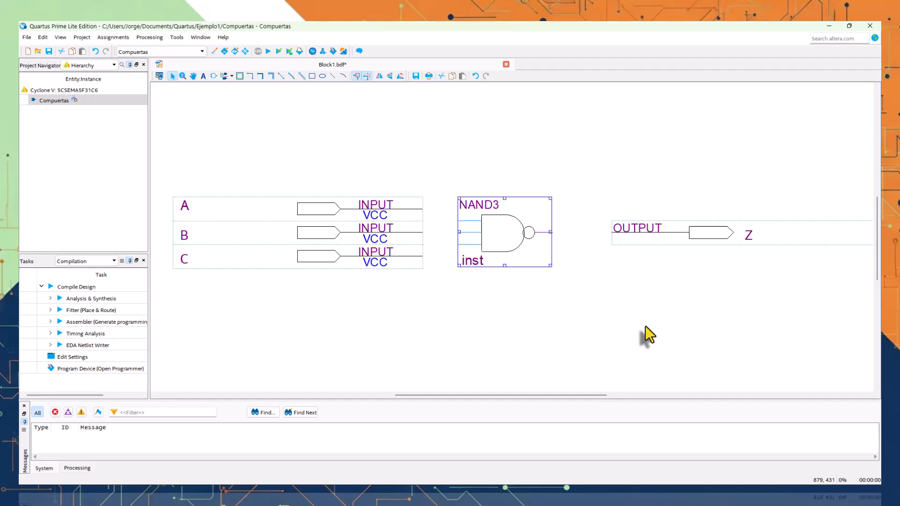
key("ctrl+z")
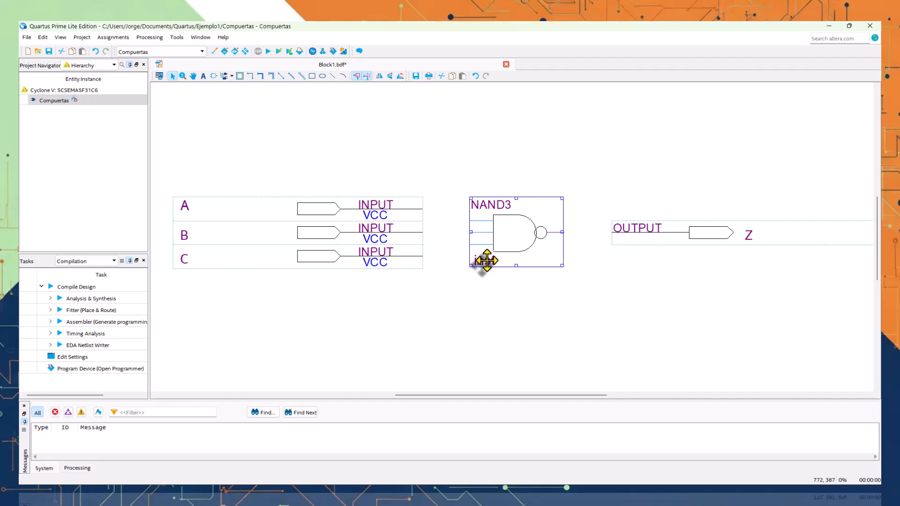
Step: Rename the NAND3 gate's instance as comp1
left_click(516, 287)
left_click(485, 261)
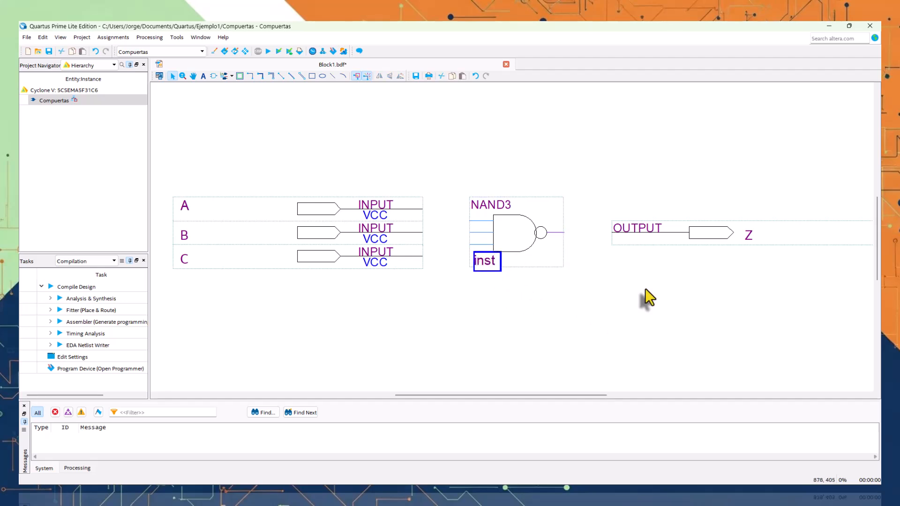
double_click(484, 259)
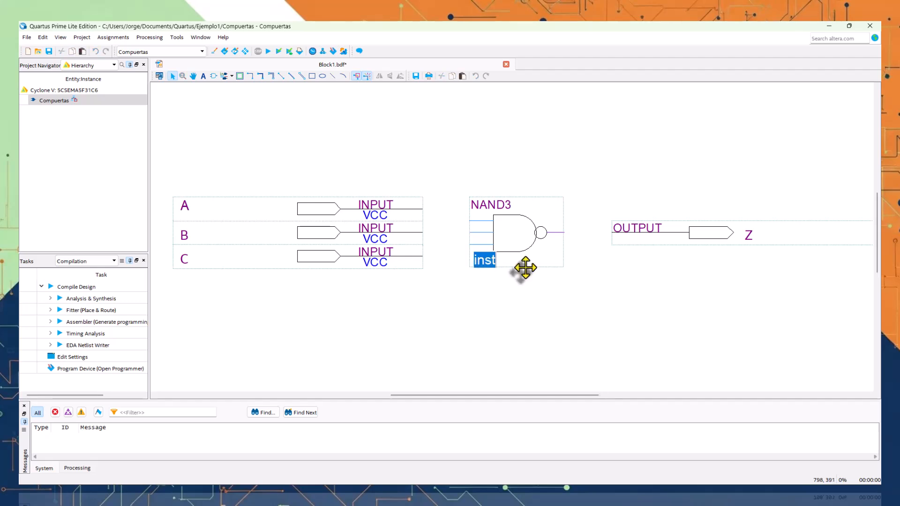
type("CO")
key("BackSpace")
key("BackSpace")
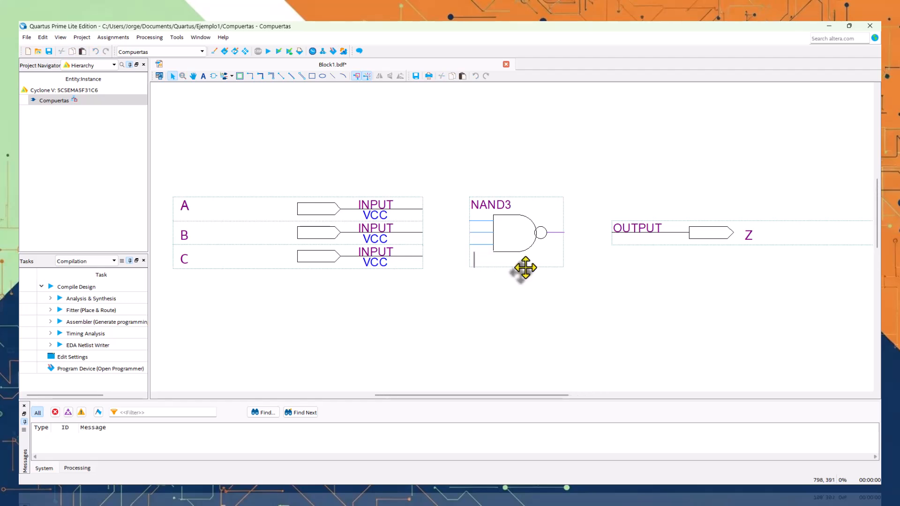
type("COM")
key("BackSpace")
key("BackSpace")
key("BackSpace")
key("Caps_Lock")
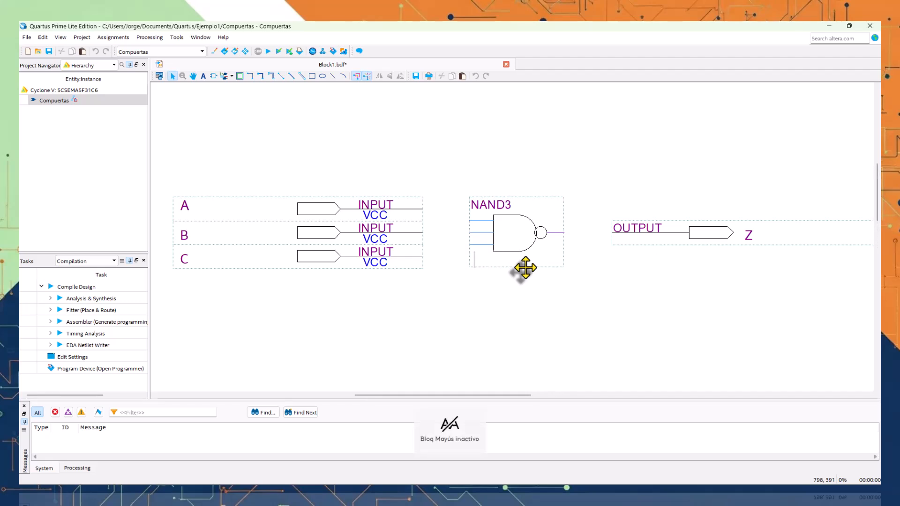
type("comp1")
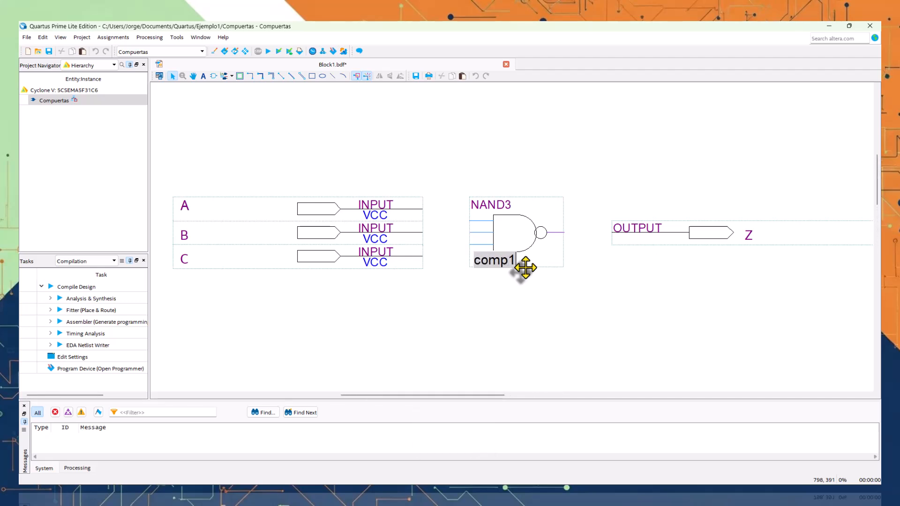
left_click(525, 268)
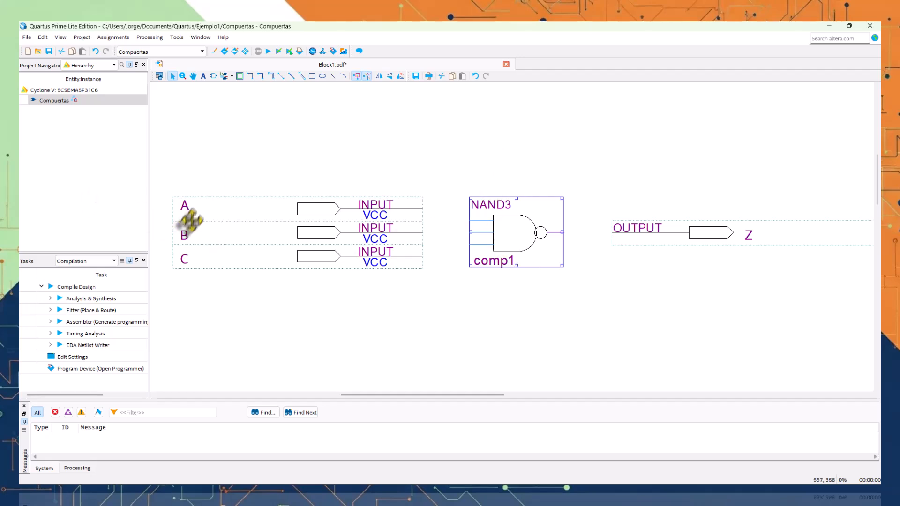
left_click(203, 206)
left_click(227, 237)
left_click(211, 258)
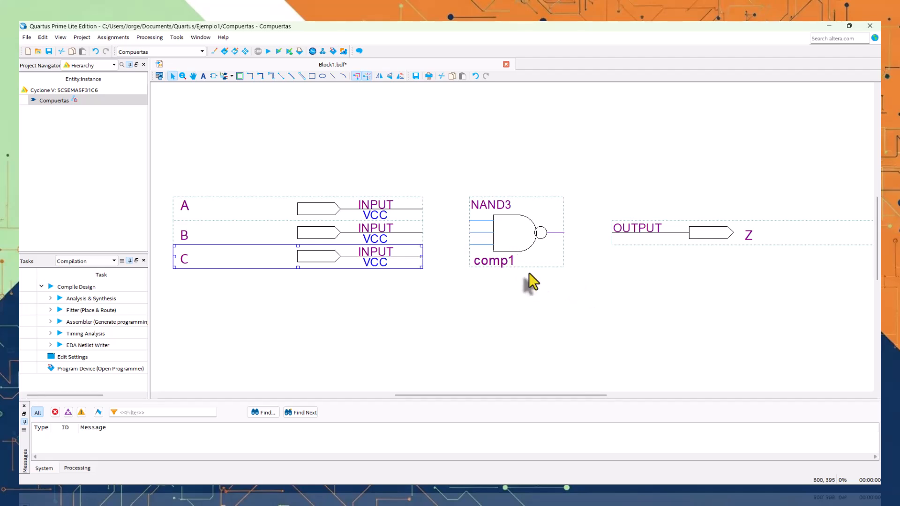
left_click(626, 289)
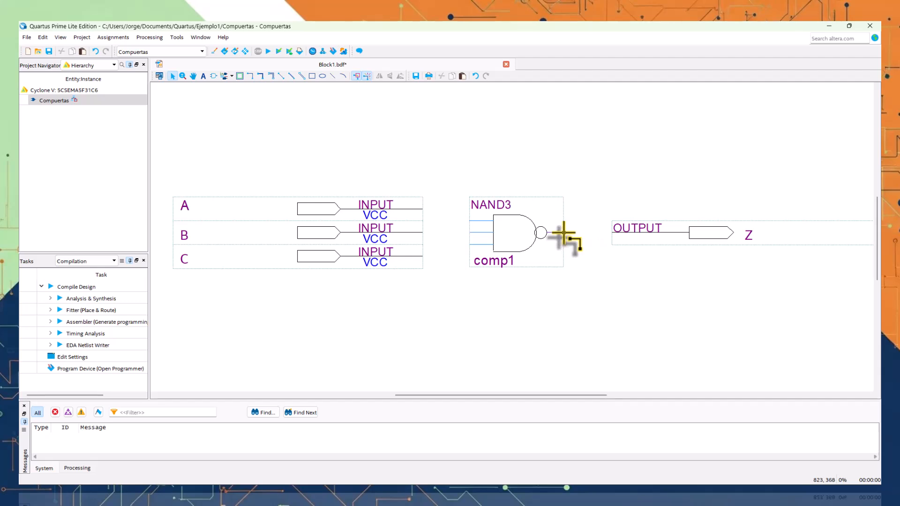
Step: Draw a straight wire from the NAND3 gate's output to the output pin Z
left_click_drag(565, 233, 602, 232)
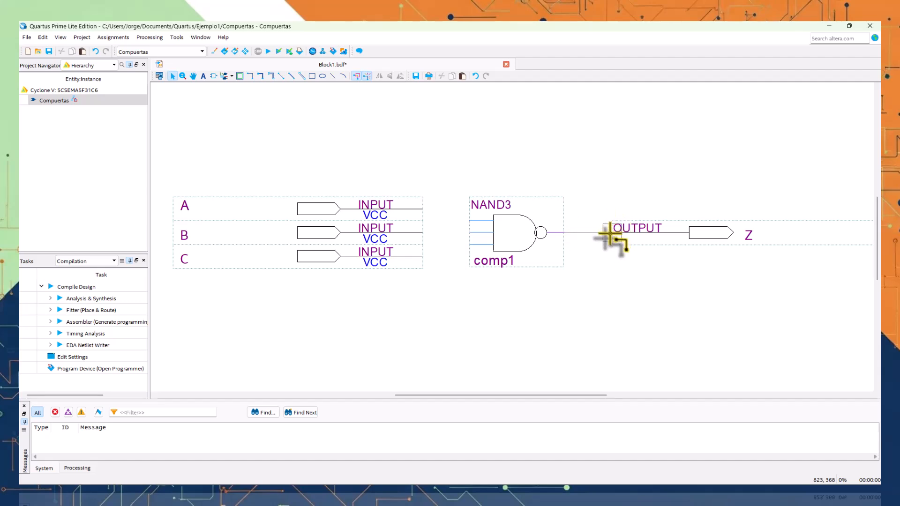
left_click(612, 232)
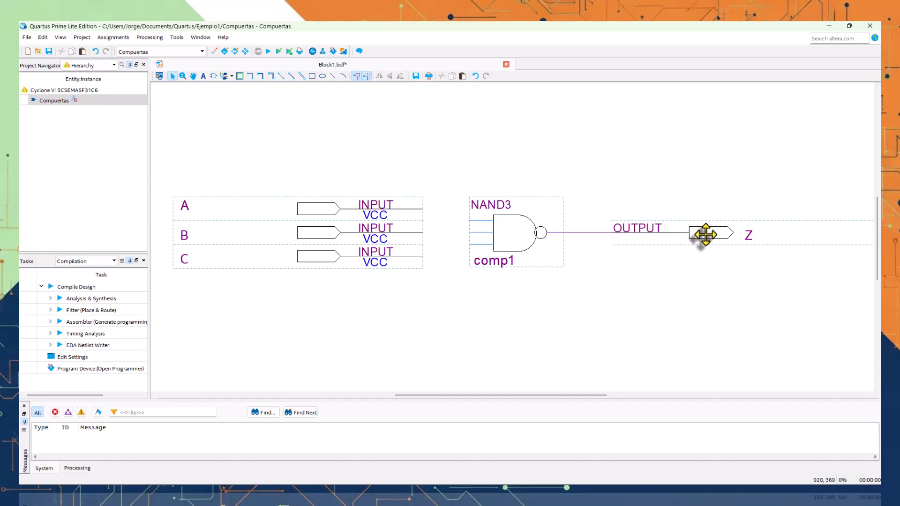
mouse_move(704, 234)
left_mouse_down()
mouse_move(697, 167)
mouse_move(707, 261)
mouse_move(698, 296)
mouse_move(692, 229)
left_mouse_up()
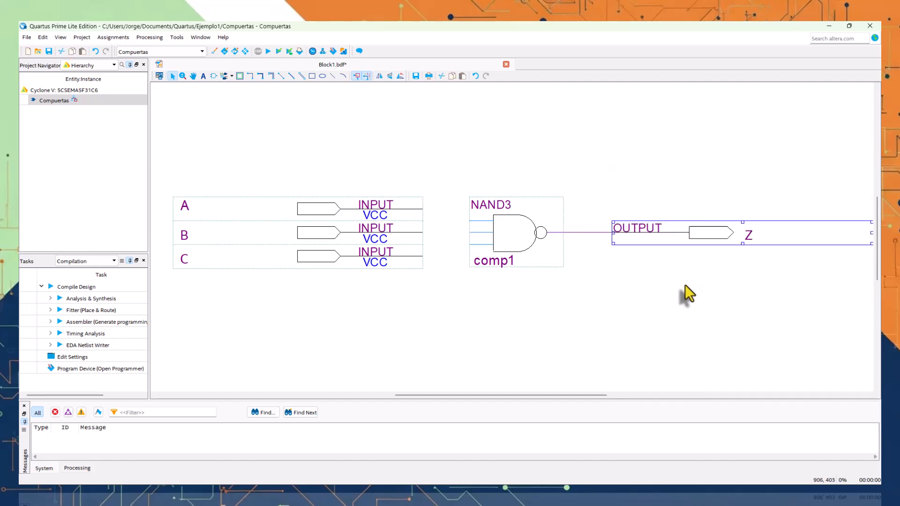
left_click(677, 286)
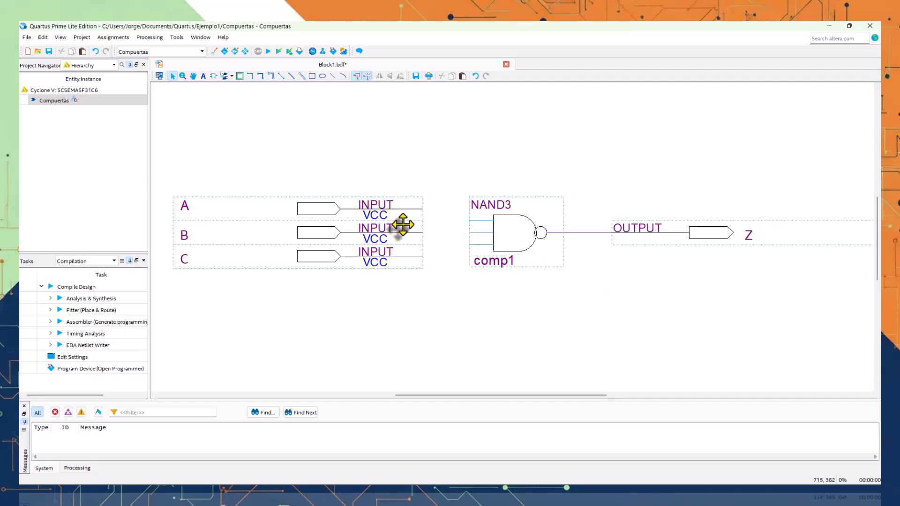
Step: Wire input pins A and B to the NAND3 gate's upper and middle inputs by moving each pin against the gate and back
left_click_drag(402, 201, 443, 219)
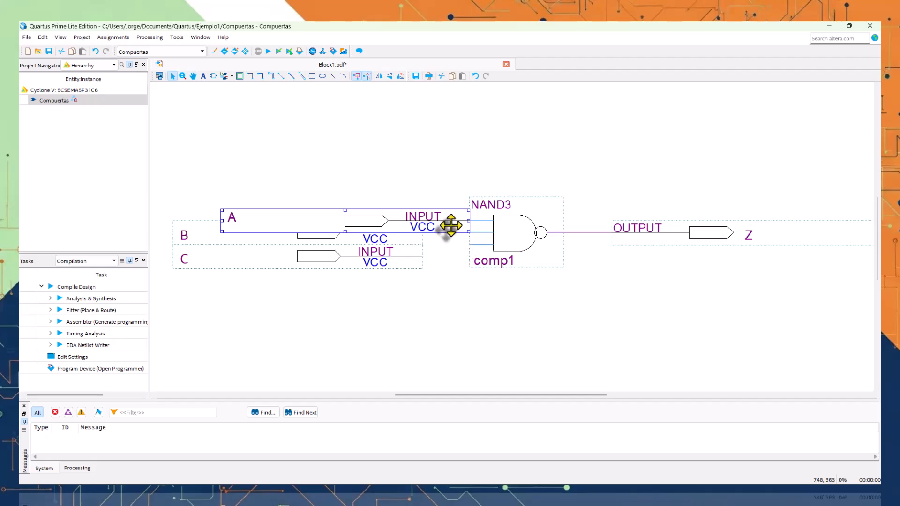
left_click_drag(455, 227, 409, 219)
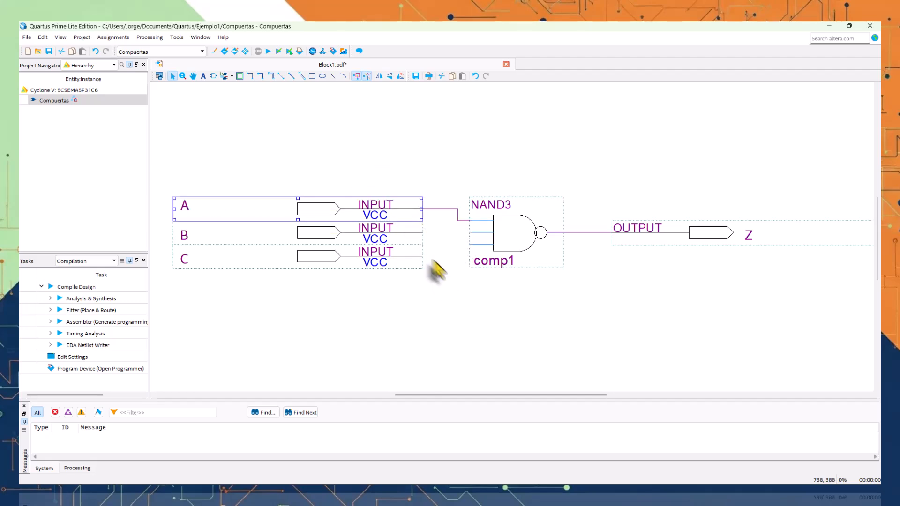
left_click(410, 238)
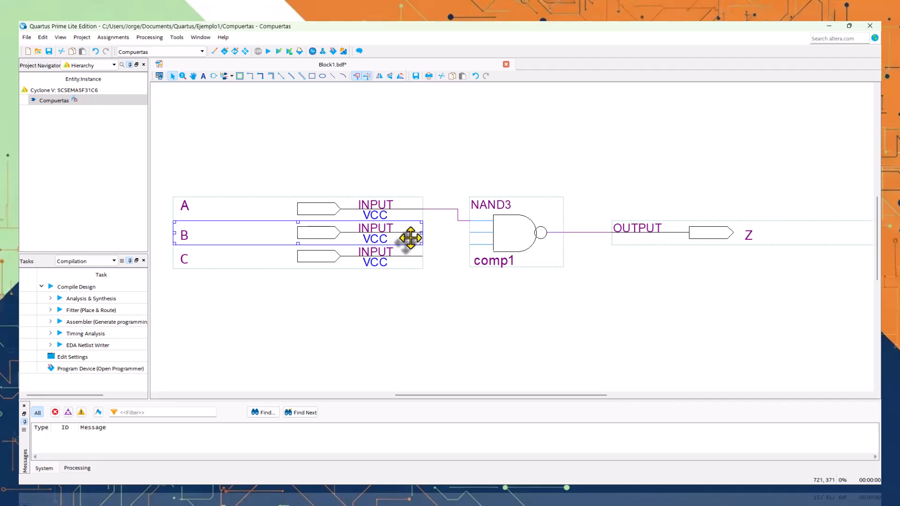
key("Right")
key("Right")
key("Right")
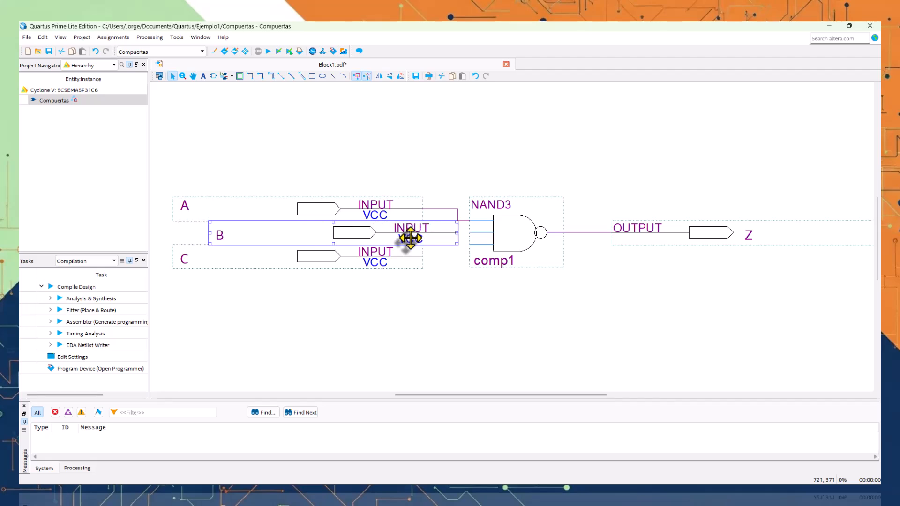
key("Left")
key("Left")
key("Left")
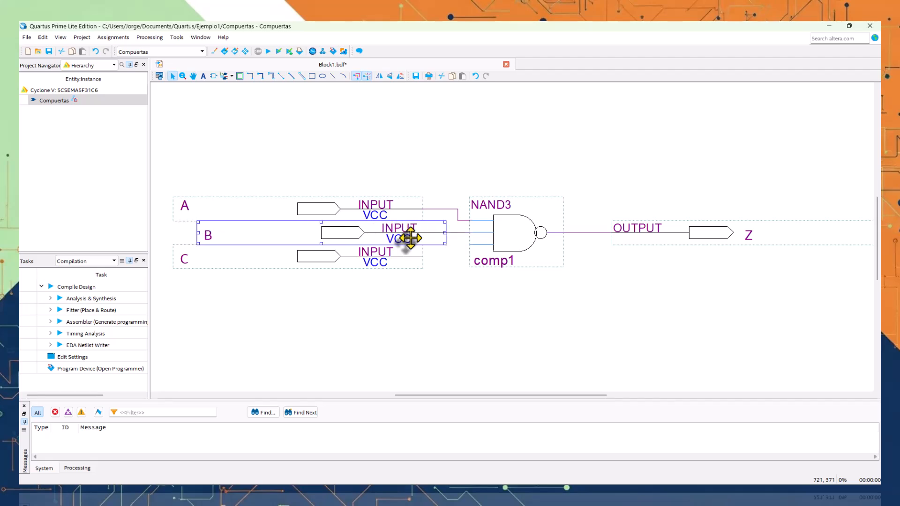
Step: Try shifting input pin B vertically onto the wire of pin A, and return it to its place
key("Down")
key("Up")
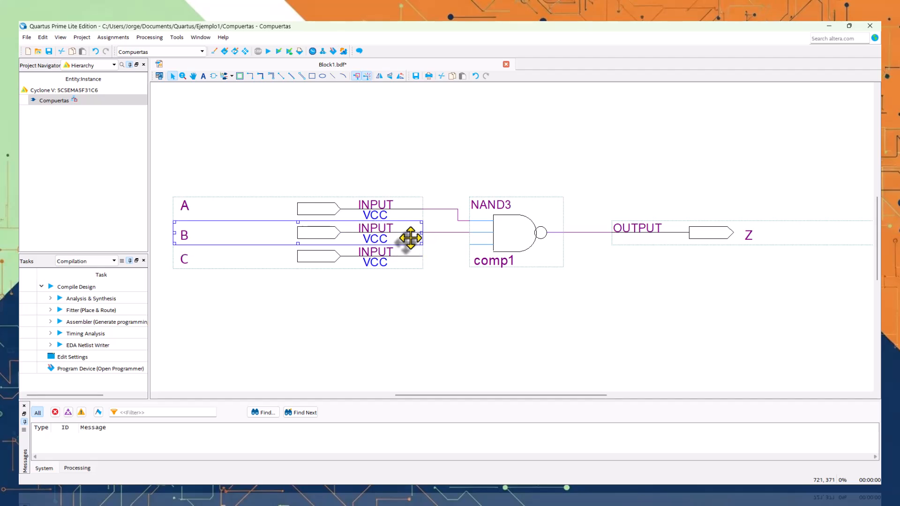
key("Up")
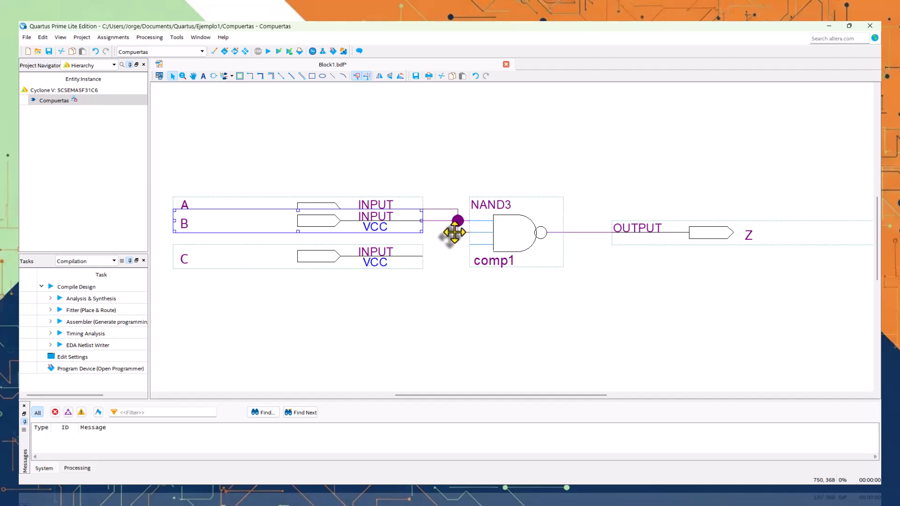
key("Down")
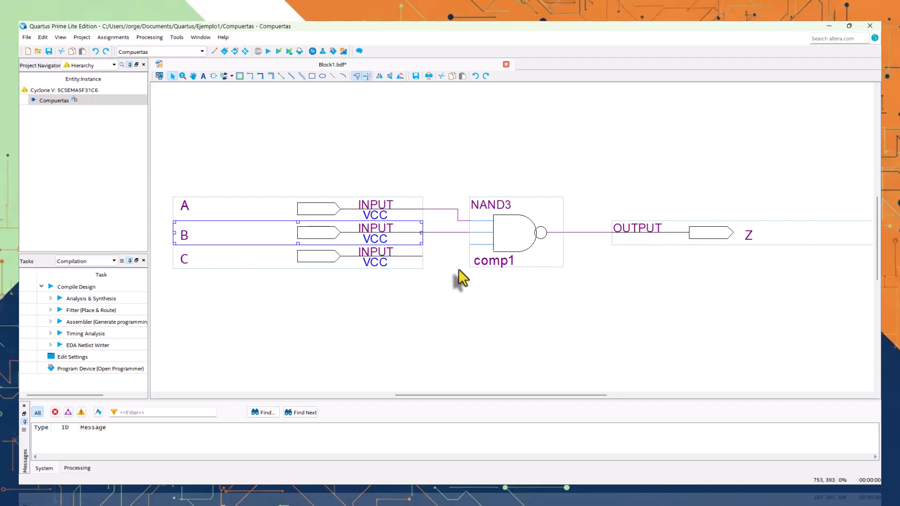
Step: Wire the NAND3 gate's lowest input to input pin C, closing the gap at the pin
left_click_drag(470, 245, 434, 256)
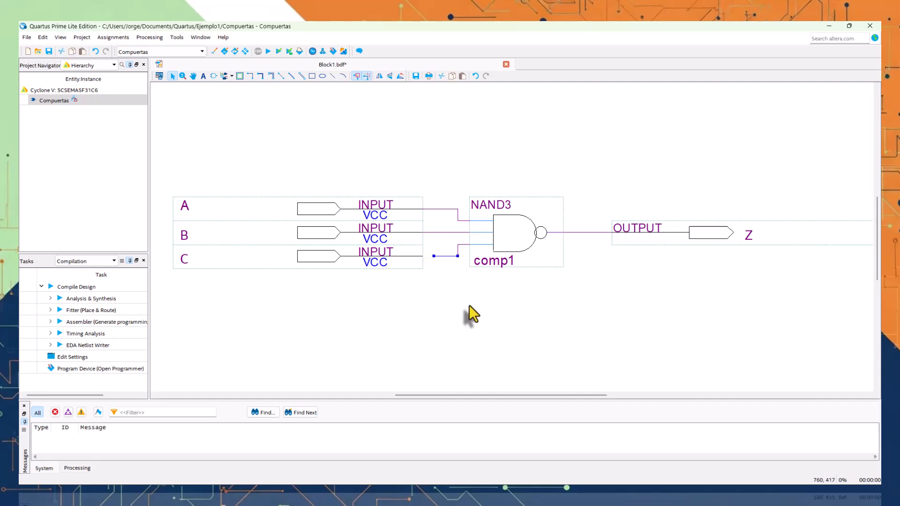
left_click(460, 283)
left_click_drag(422, 259, 434, 256)
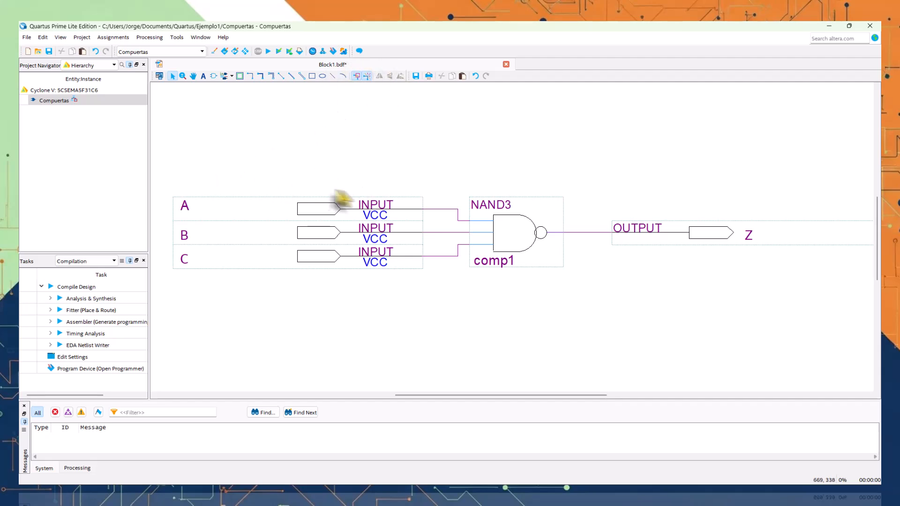
Step: Save the schematic as Compuertas.bdf in the Ejemplo1 folder, adding the file to the current project
left_click(26, 38)
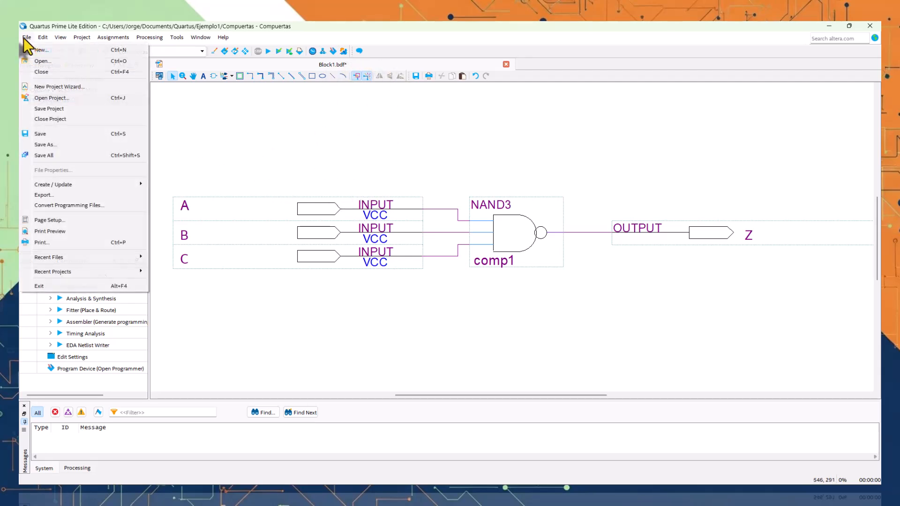
left_click(61, 145)
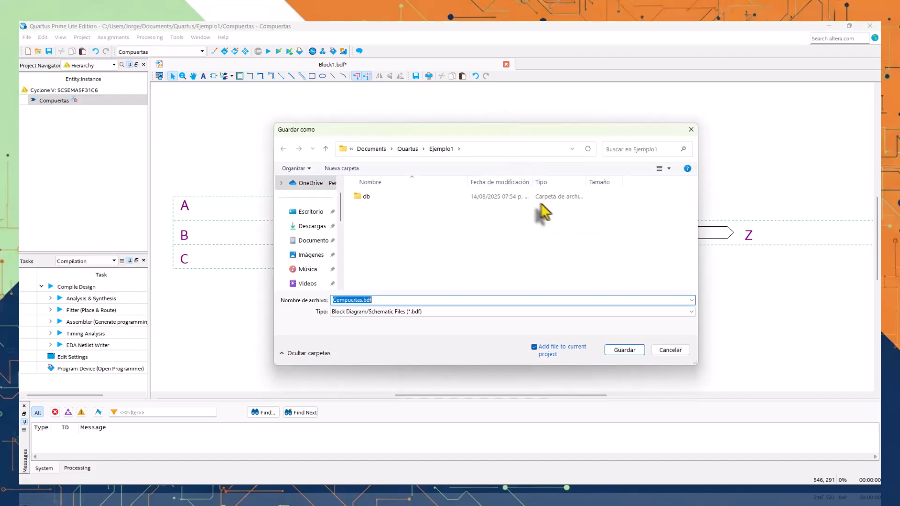
left_click(392, 300)
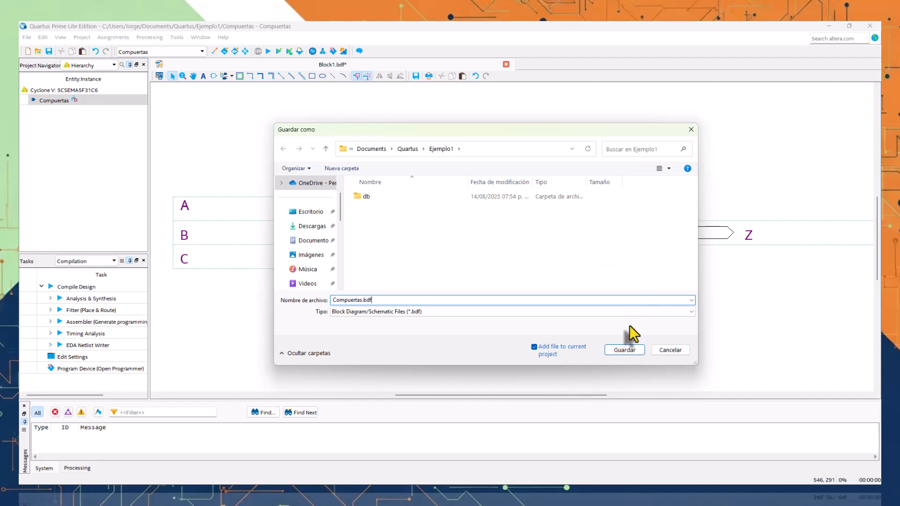
left_click(637, 349)
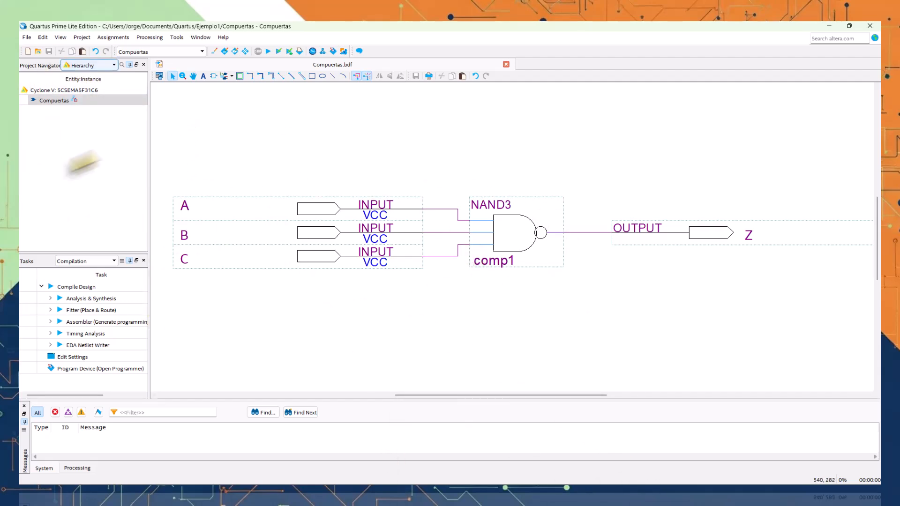
Step: Show the project's file list to check for Compuertas.bdf, and return to the hierarchy view with the Compuertas entity
left_click(114, 66)
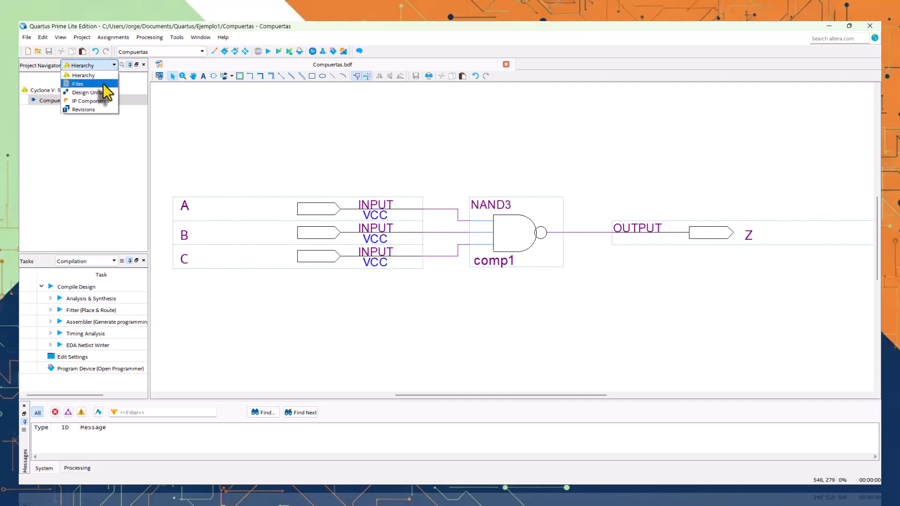
left_click(87, 84)
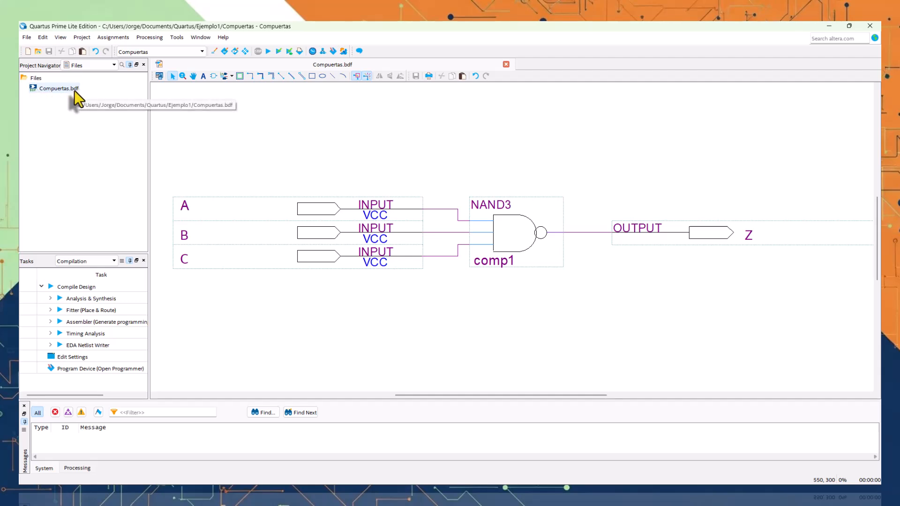
left_click(92, 65)
left_click(93, 73)
left_click(47, 101)
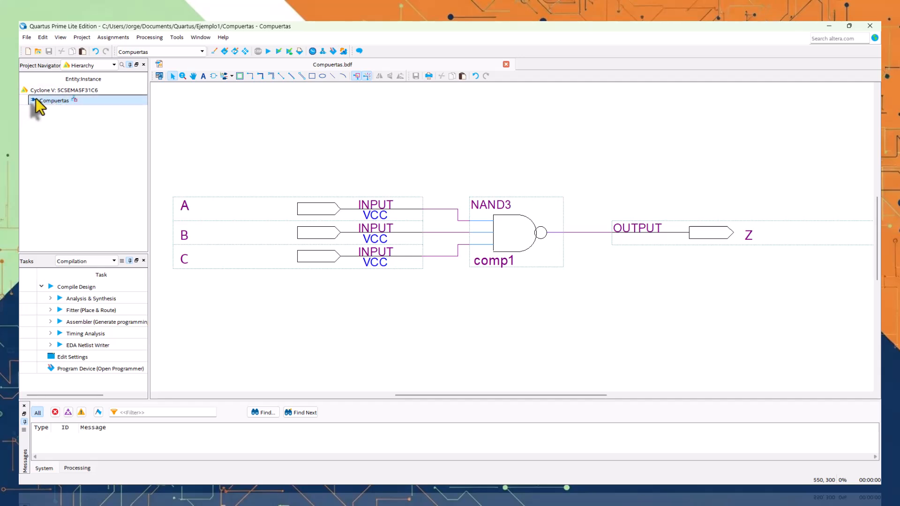
left_click(167, 101)
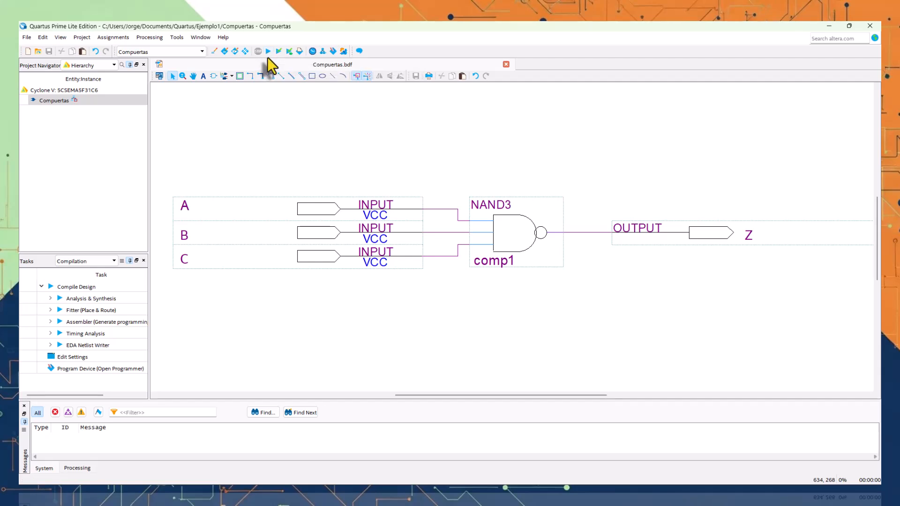
Step: Run a full compilation of the Compuertas project and follow its progress in a slightly enlarged message area
left_click(149, 37)
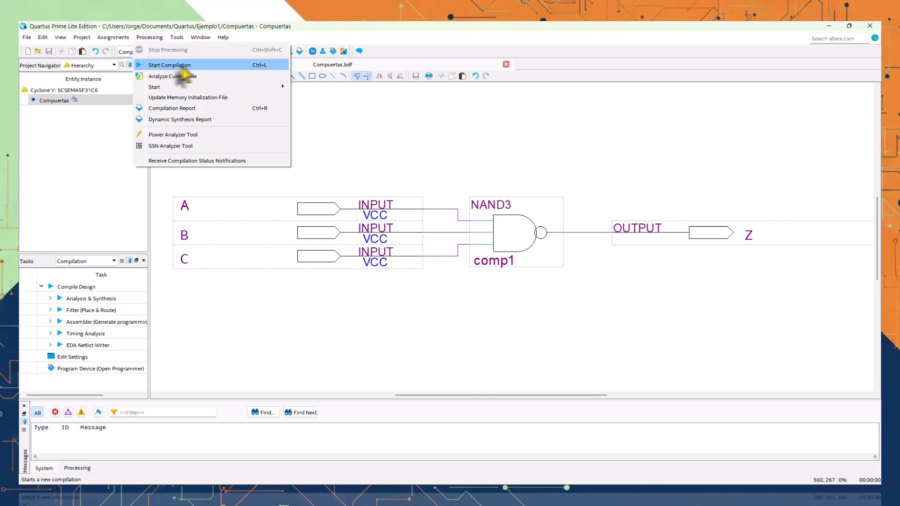
left_click(538, 166)
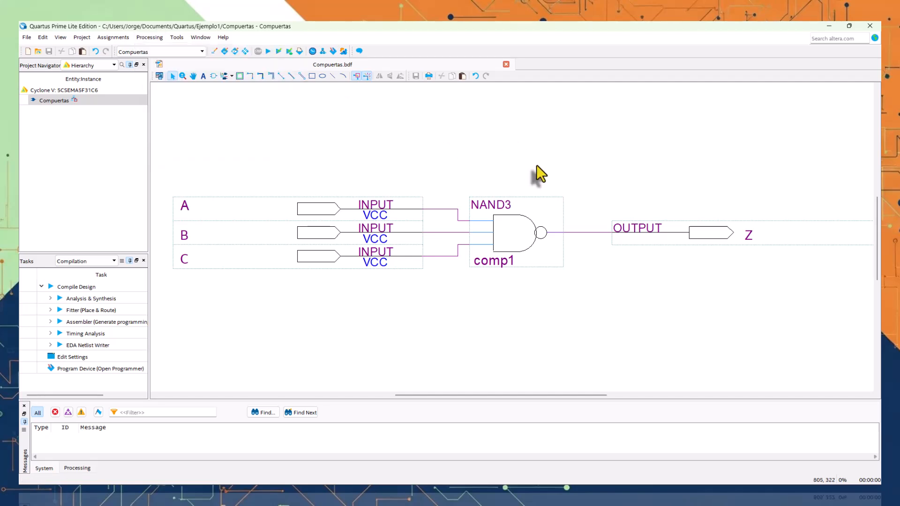
left_click(269, 52)
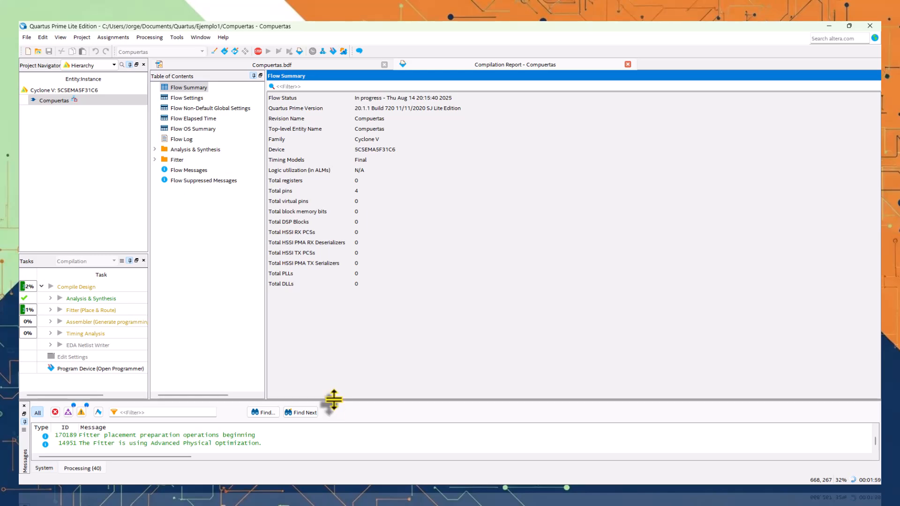
left_click_drag(333, 400, 331, 379)
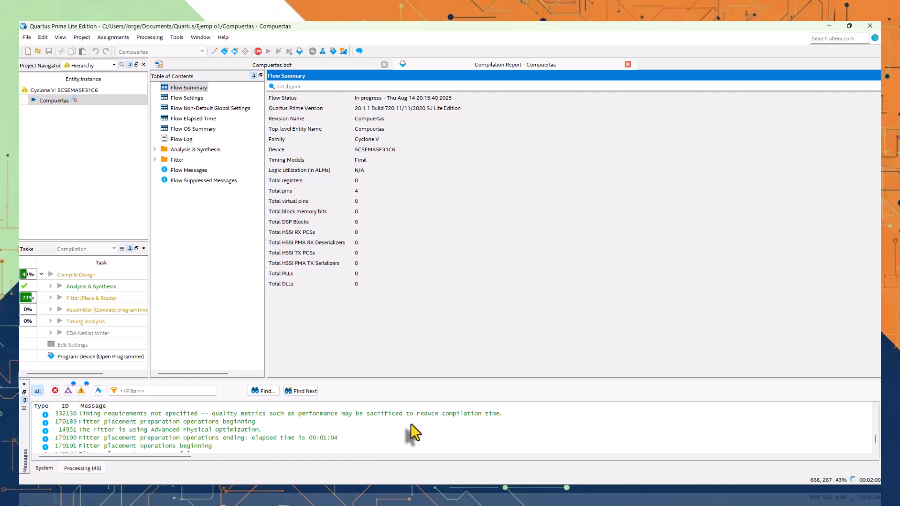
scroll(394, 427, "down", 1)
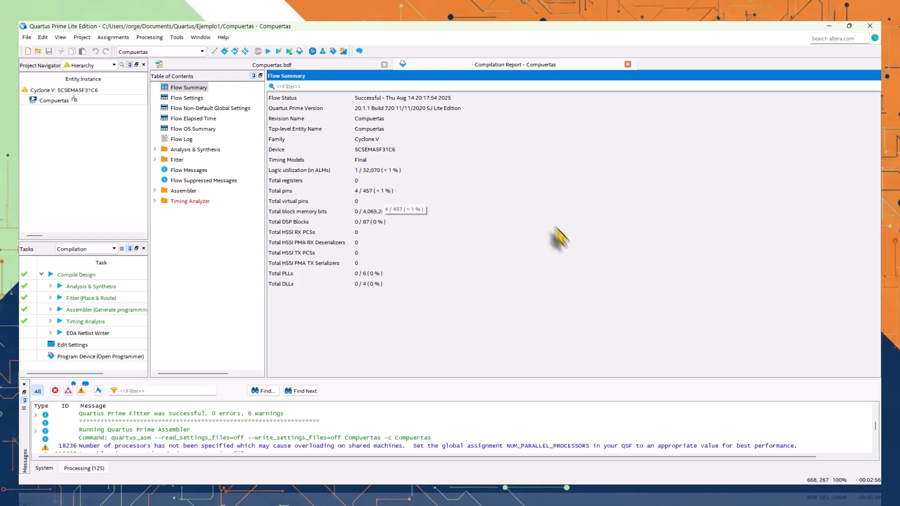
Step: Return to the Compuertas.bdf schematic and read the compilation messages to the end, enlarging the message area and reducing it again
left_click(335, 64)
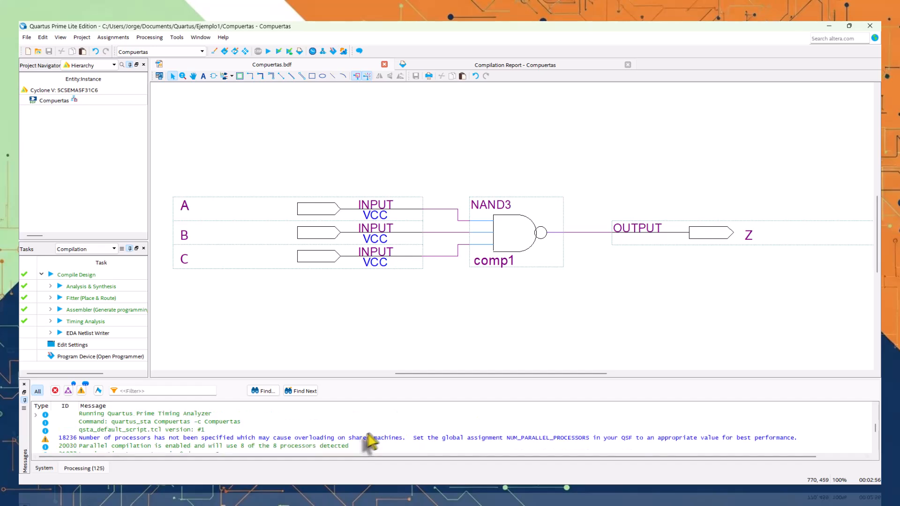
left_click_drag(406, 378, 405, 297)
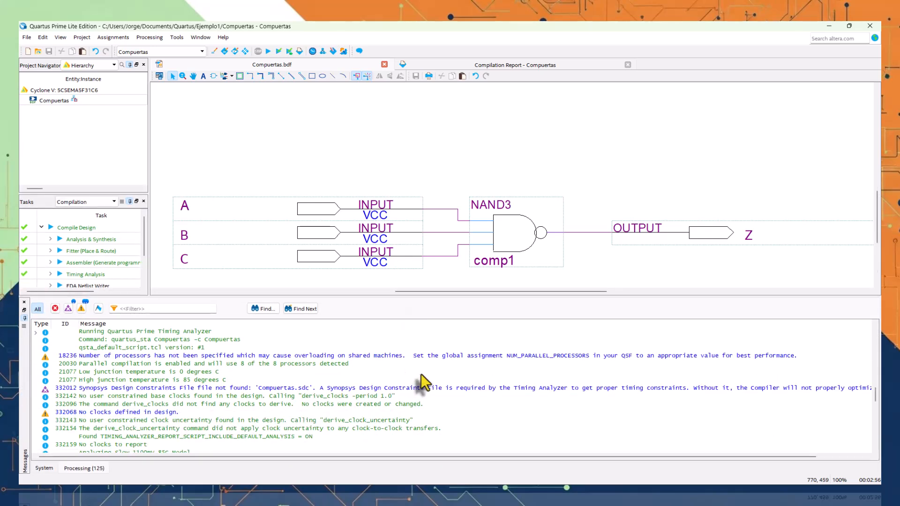
scroll(421, 374, "down", 10)
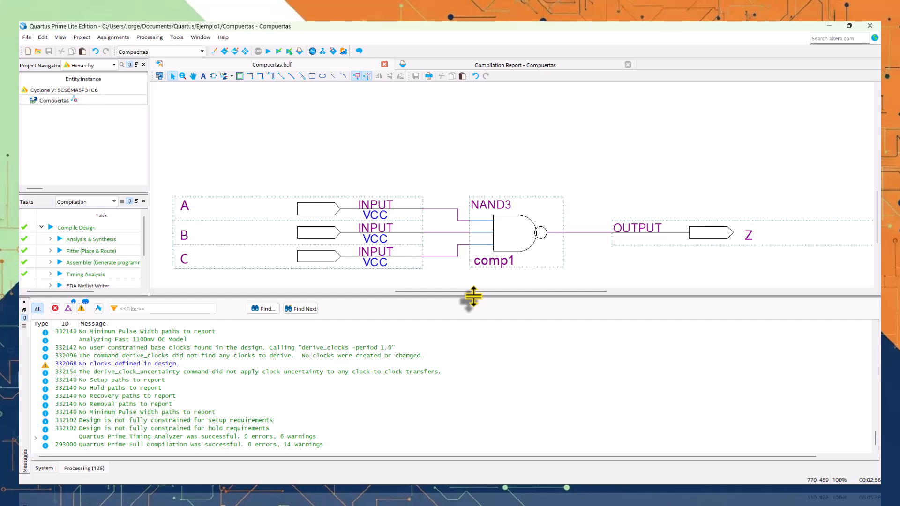
left_click_drag(474, 296, 473, 359)
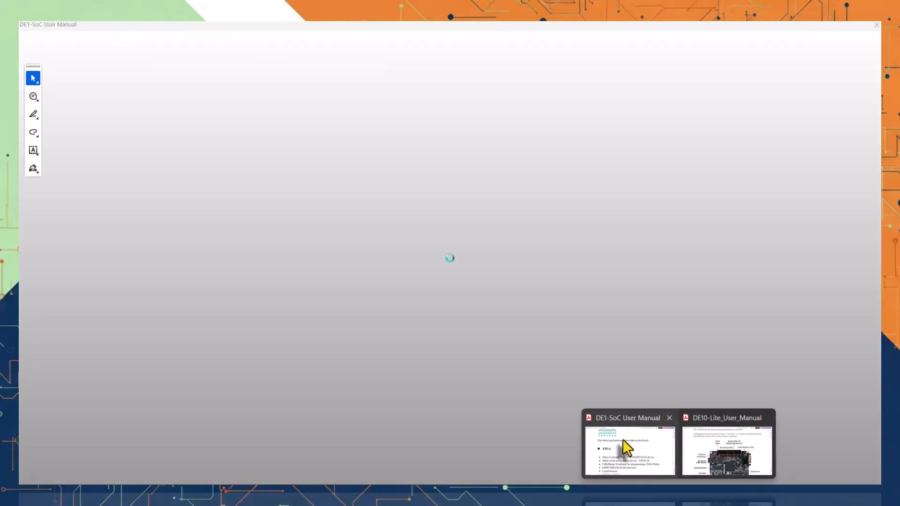
Step: Switch to the DE1-SoC User Manual in the PDF reader, view the board photo on page 1 at 125%, and return to Quartus Prime
left_click(623, 440)
scroll(523, 264, "up", 2)
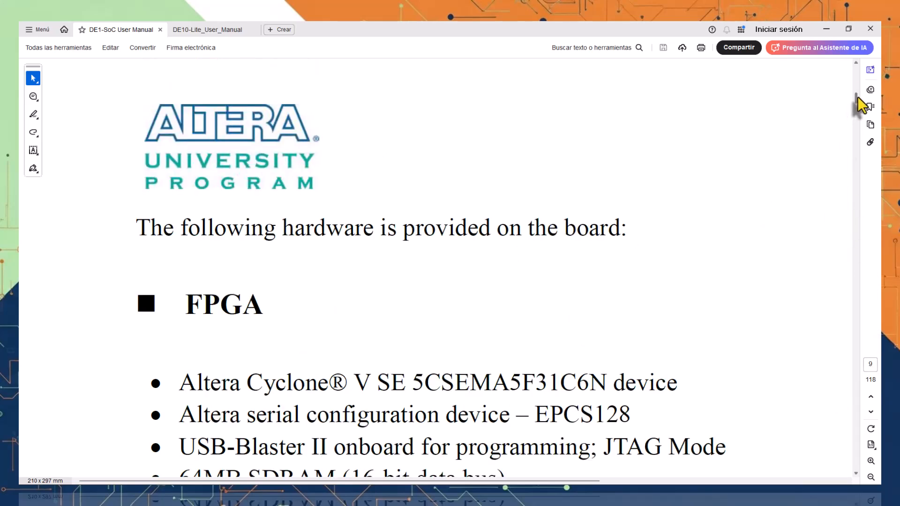
left_click_drag(857, 96, 856, 67)
scroll(774, 199, "down", 6)
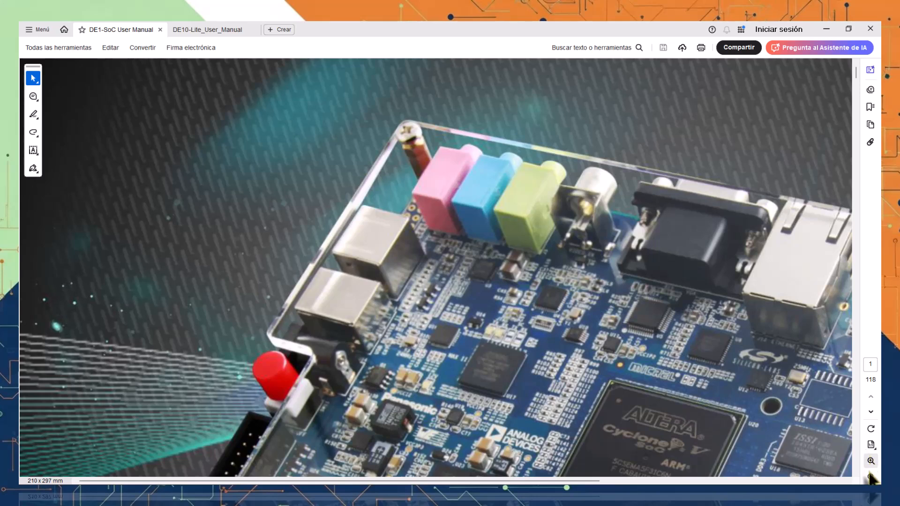
left_click(871, 478)
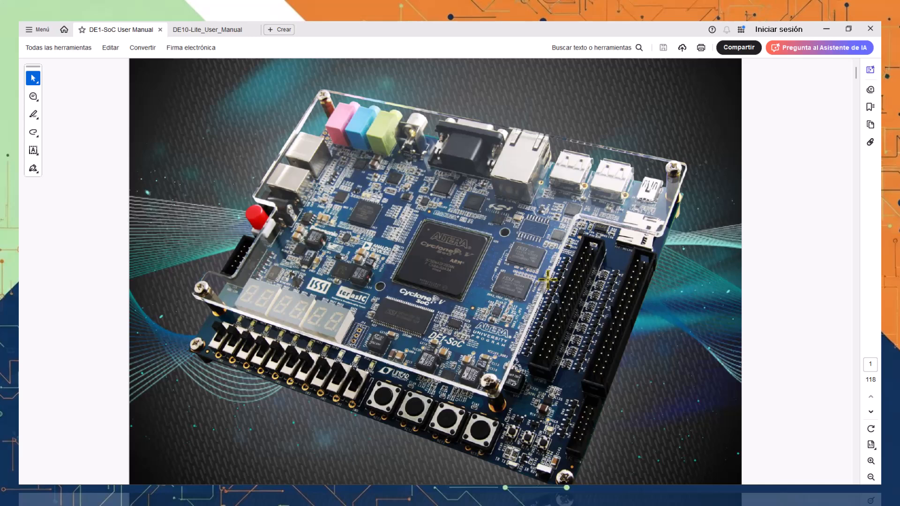
left_click(871, 478)
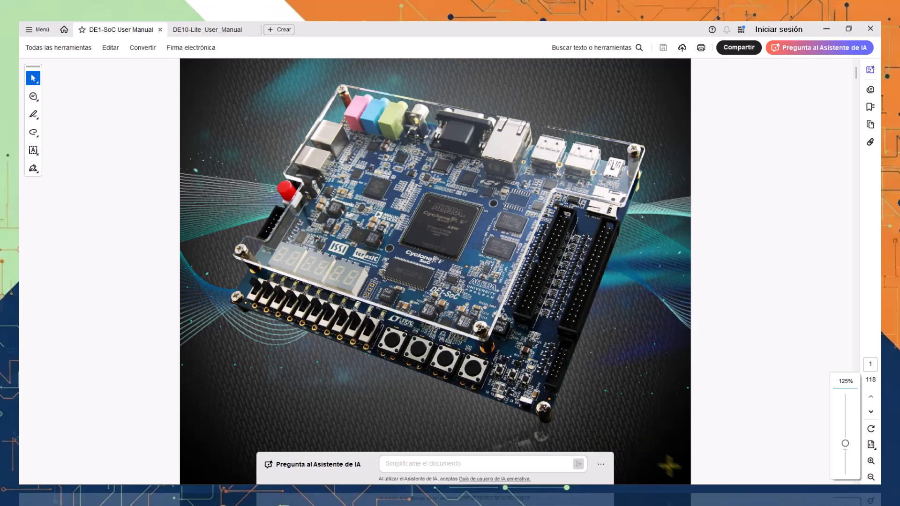
mouse_move(678, 500)
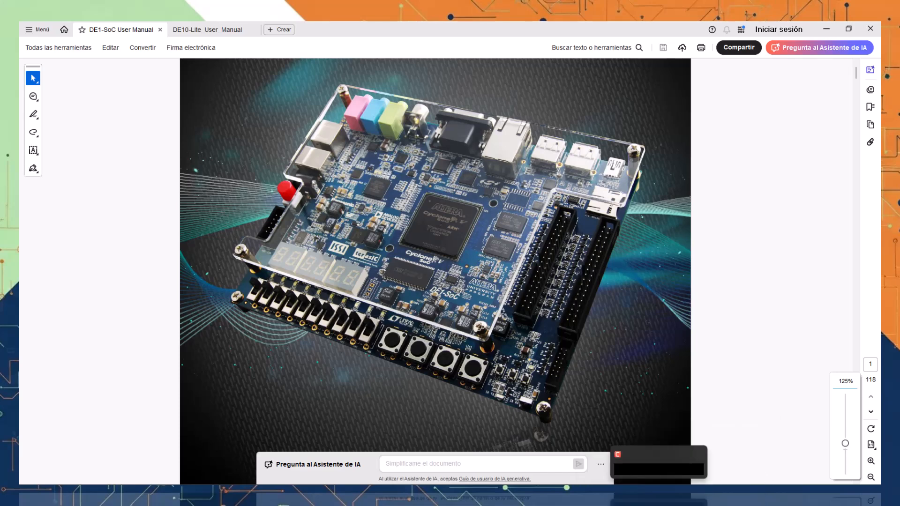
left_click(636, 454)
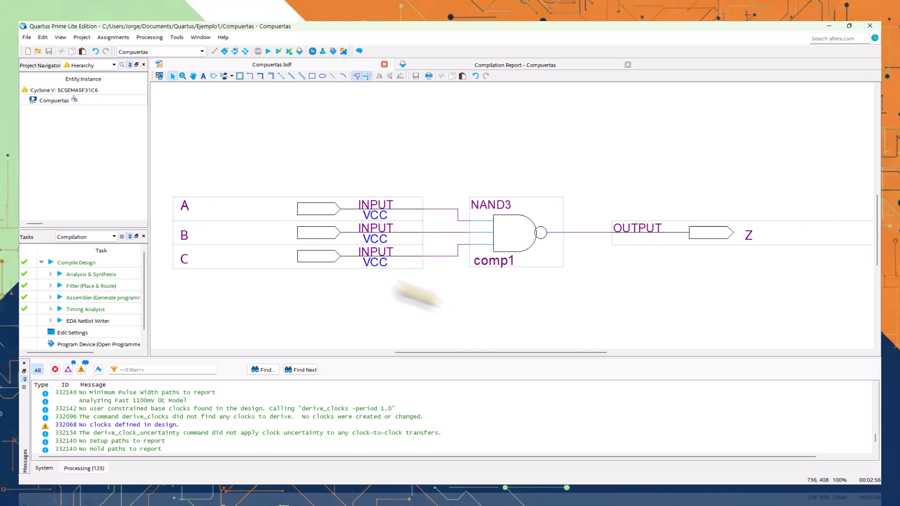
Step: Look at the Device settings of the Cyclone V 5CSEMA5F31C6 target and close them without changes
right_click(90, 91)
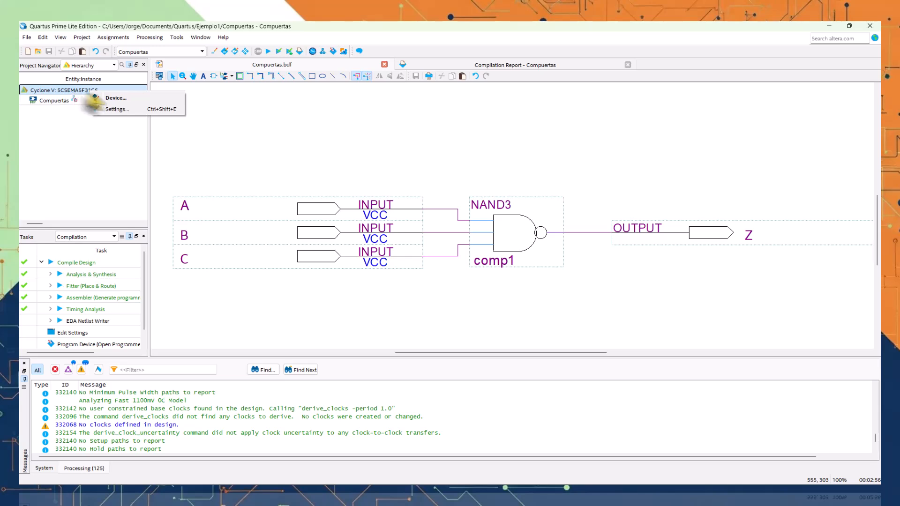
left_click(128, 99)
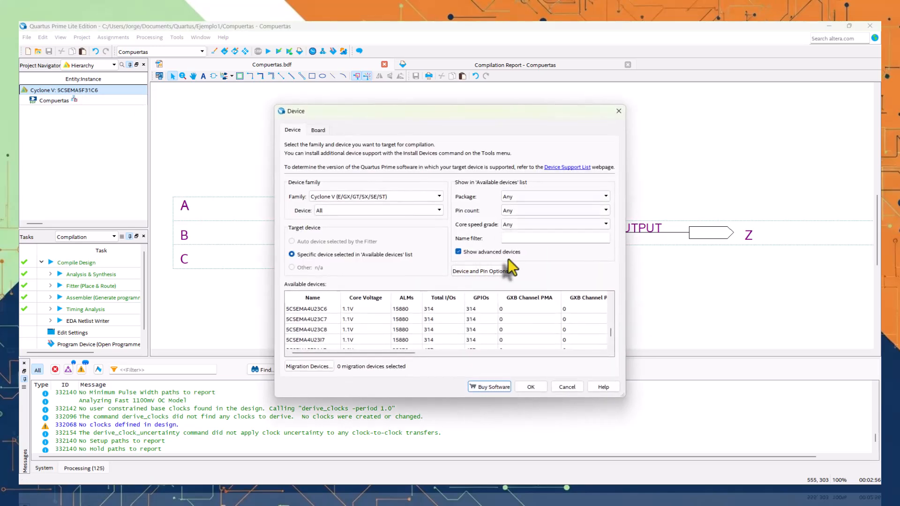
left_click(575, 389)
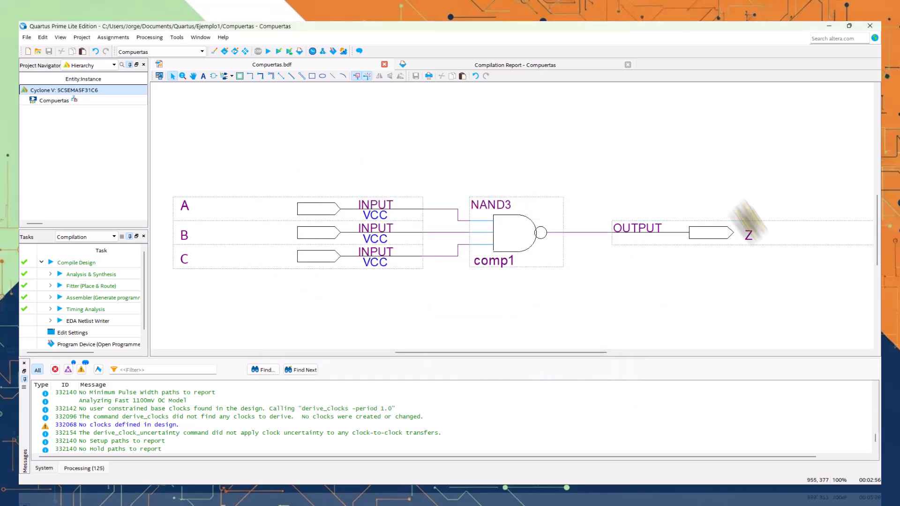